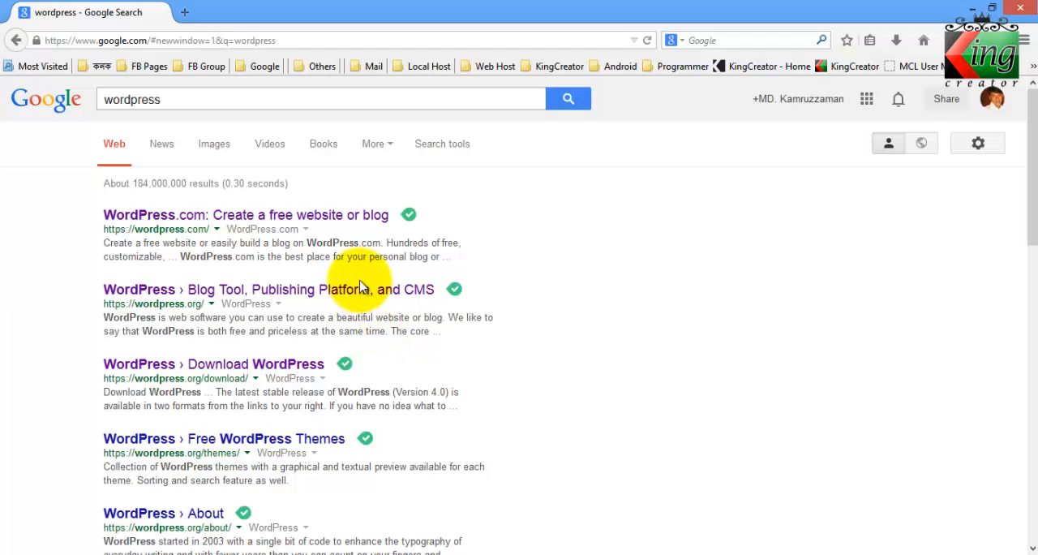
# Open the Wikipedia article on WordPress from the Google search results
pyautogui.scroll(-3, 361, 284)
pyautogui.scroll(-3, 349, 284)
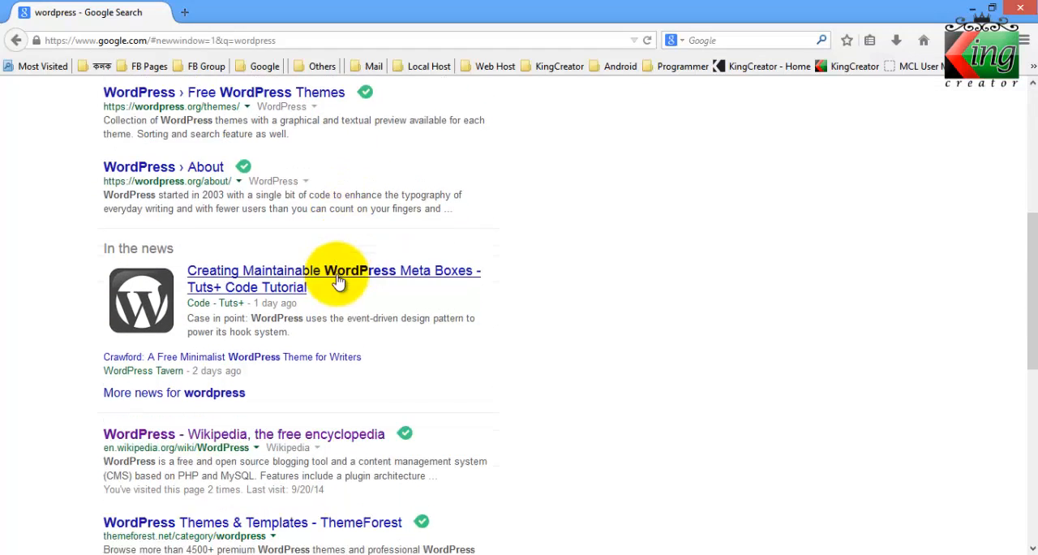
pyautogui.scroll(-3, 308, 276)
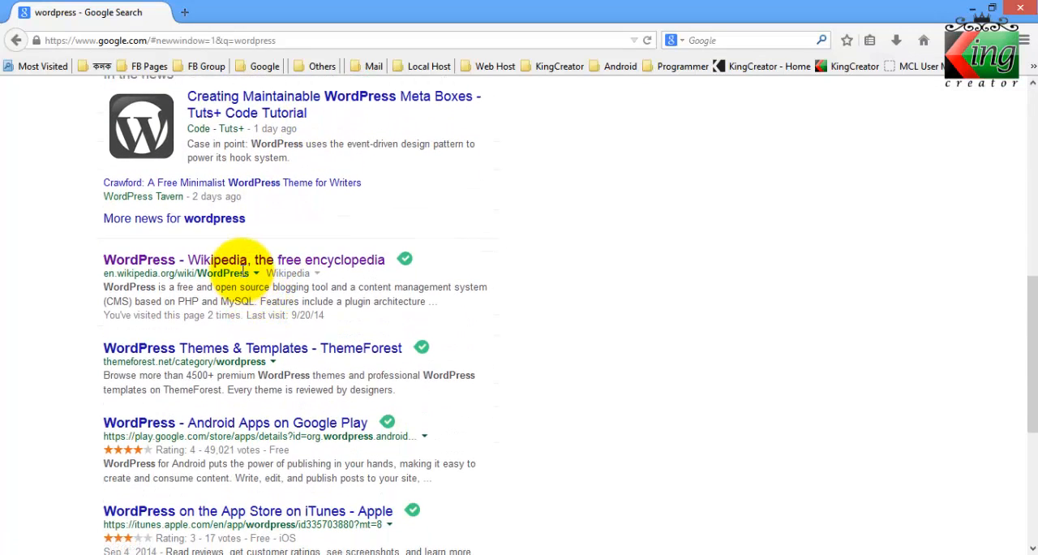
pyautogui.click(243, 268)
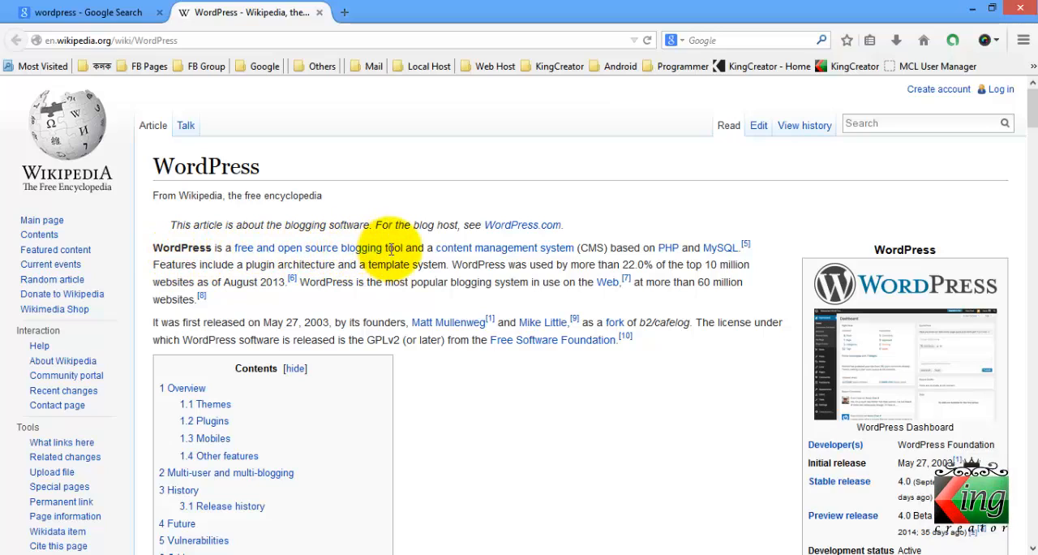
# Read the article's opening paragraph, highlighting the phrases on plugin architecture, the template system and WordPress usage
pyautogui.moveTo(387, 248); pyautogui.dragTo(626, 260)
pyautogui.click(627, 259)
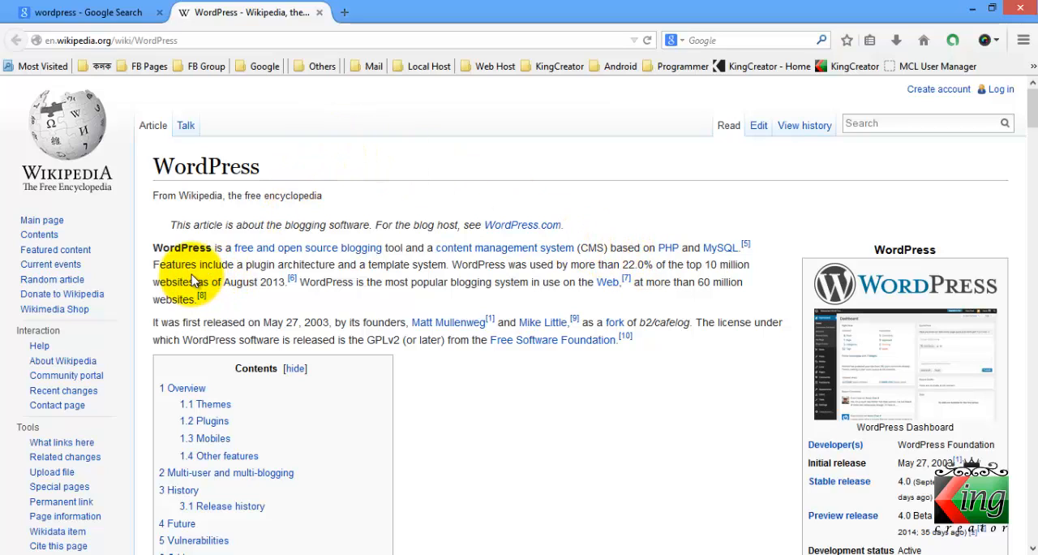
pyautogui.moveTo(235, 264); pyautogui.dragTo(432, 266)
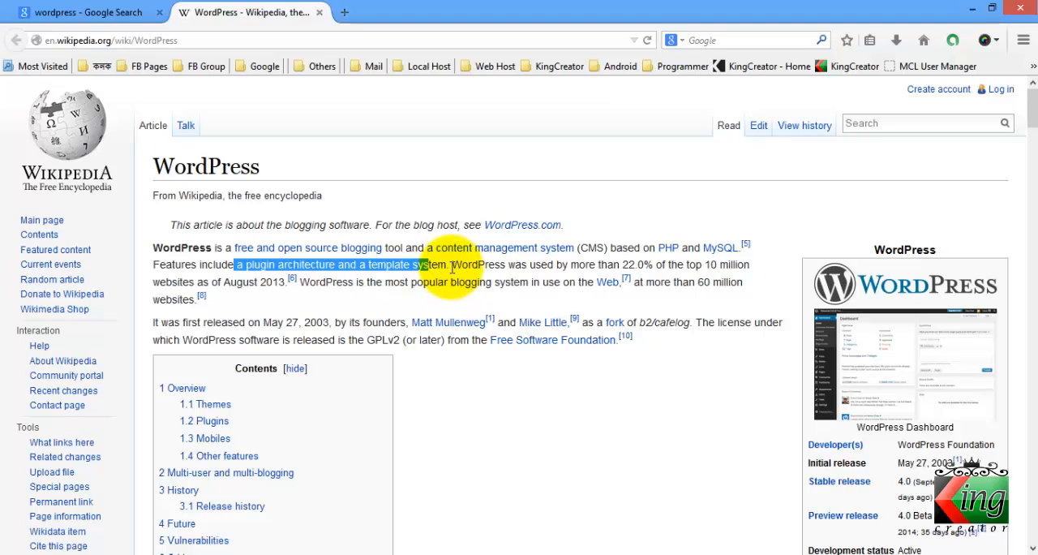
pyautogui.moveTo(450, 266); pyautogui.dragTo(641, 268)
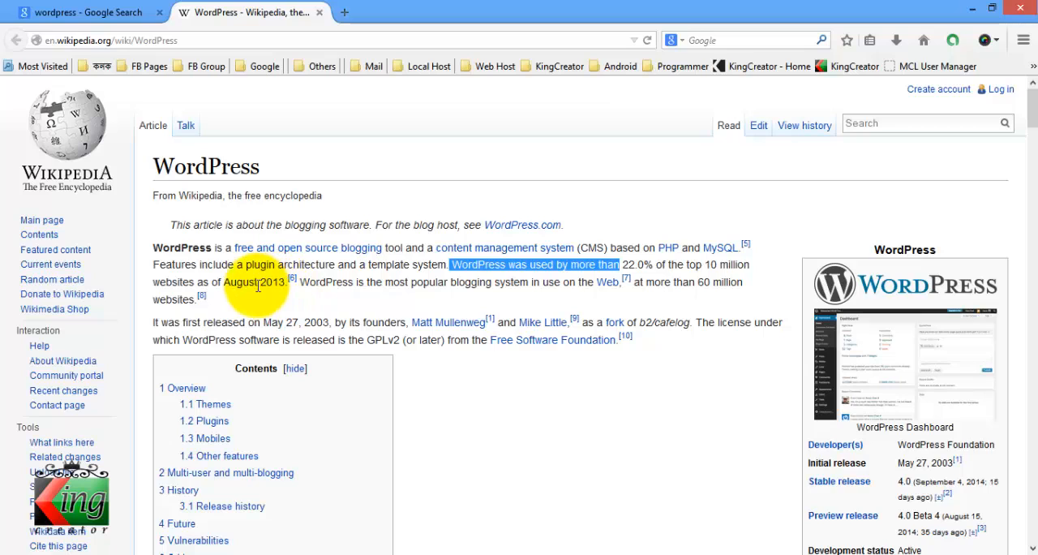
# Load the Bengali version of the article at bn.wikipedia.org/wiki/WordPress and look through it
pyautogui.click(50, 39)
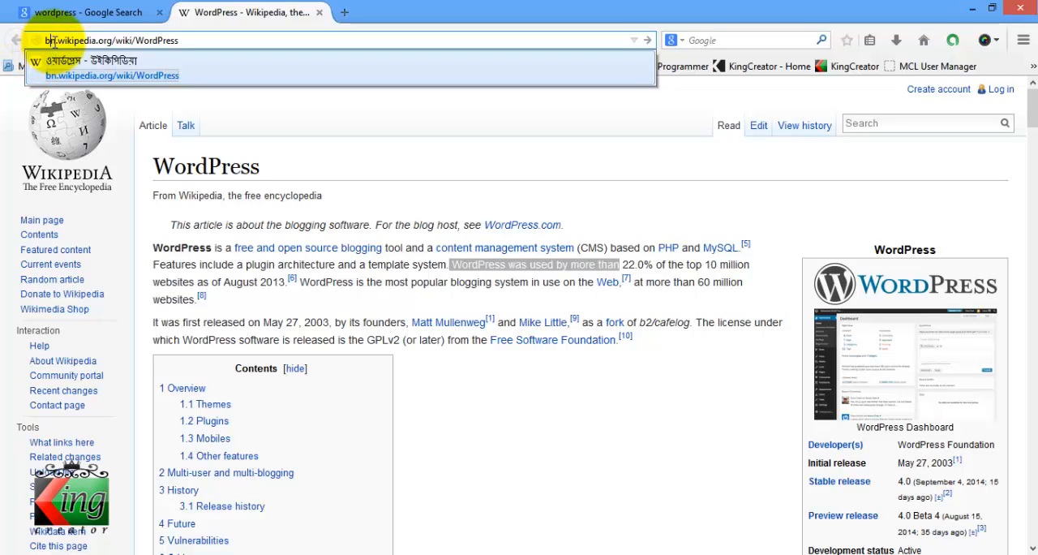
pyautogui.press('Return')
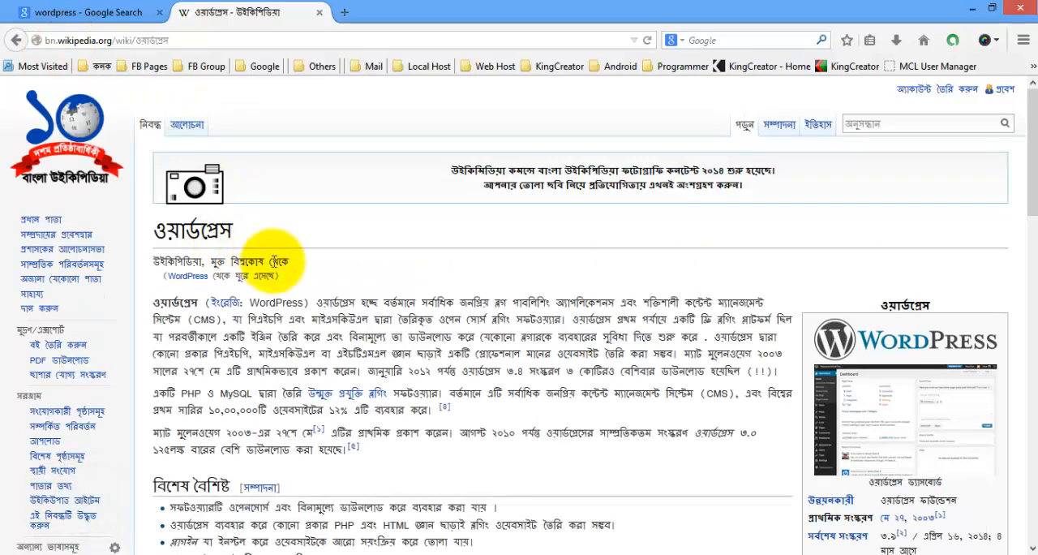
pyautogui.scroll(-15, 274, 259)
pyautogui.scroll(15, 274, 258)
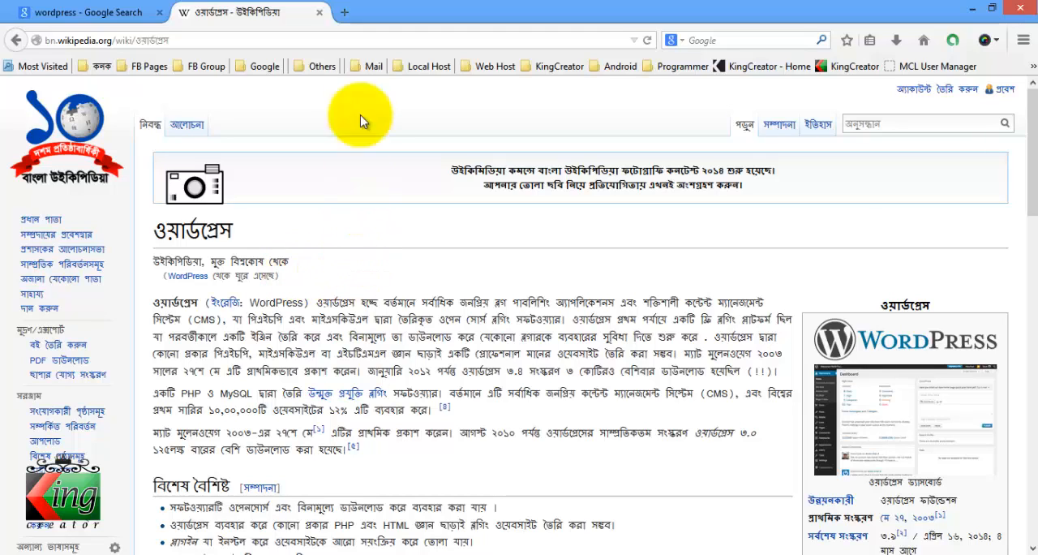
# Load wordpress.org in a new browser tab and go to its Download WordPress page
pyautogui.click(345, 13)
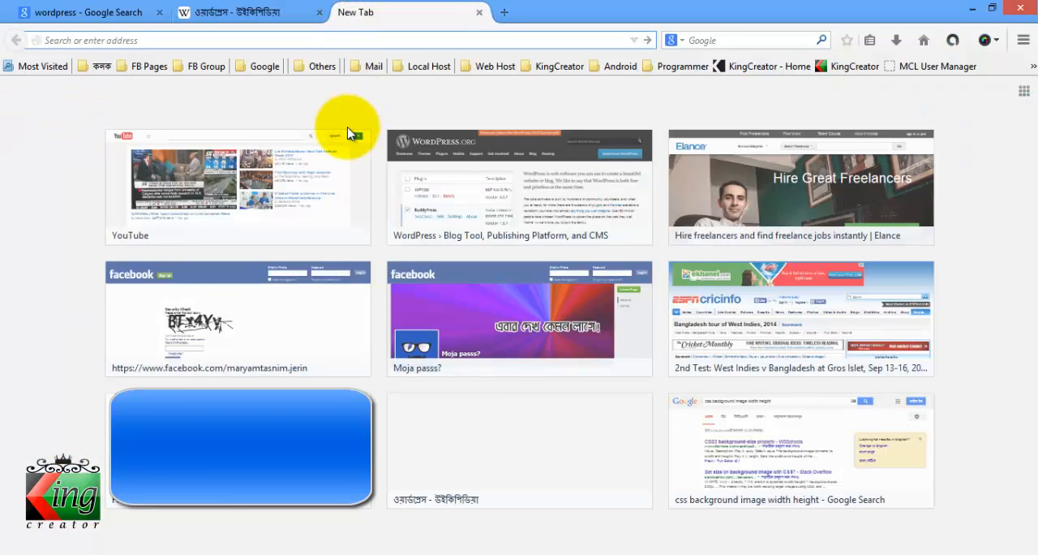
pyautogui.write('wordpress.org/')
pyautogui.press('Right')
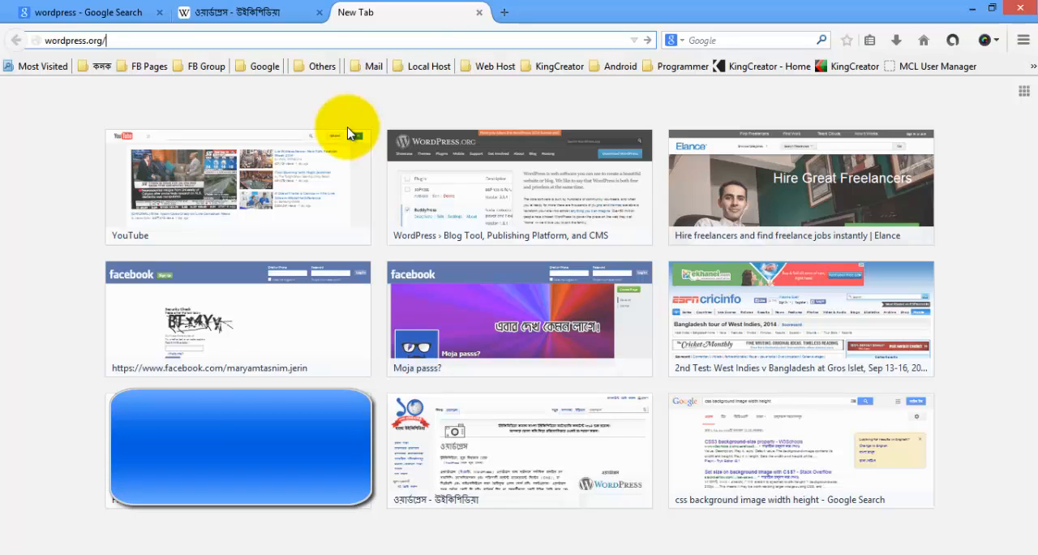
pyautogui.press('Return')
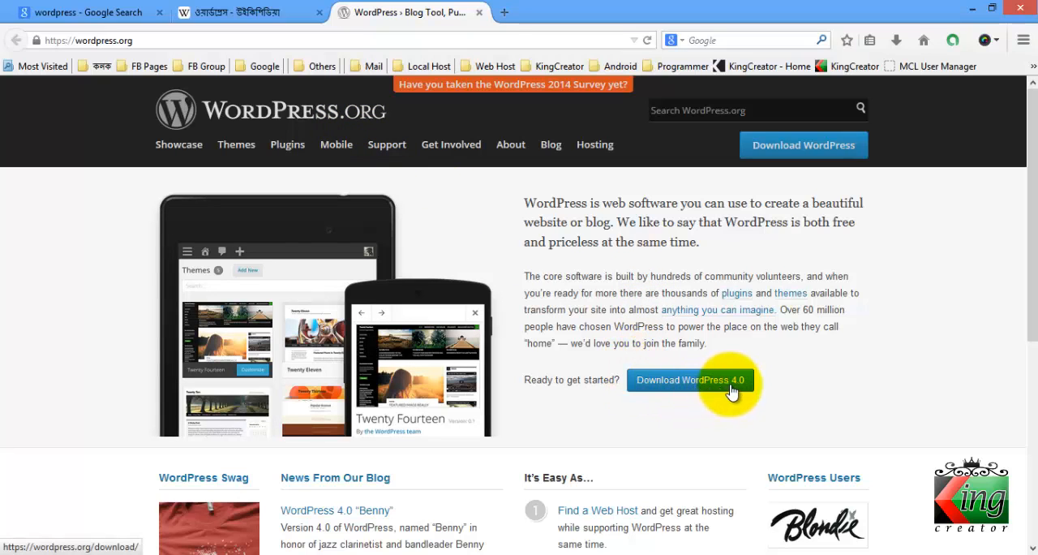
pyautogui.click(785, 151)
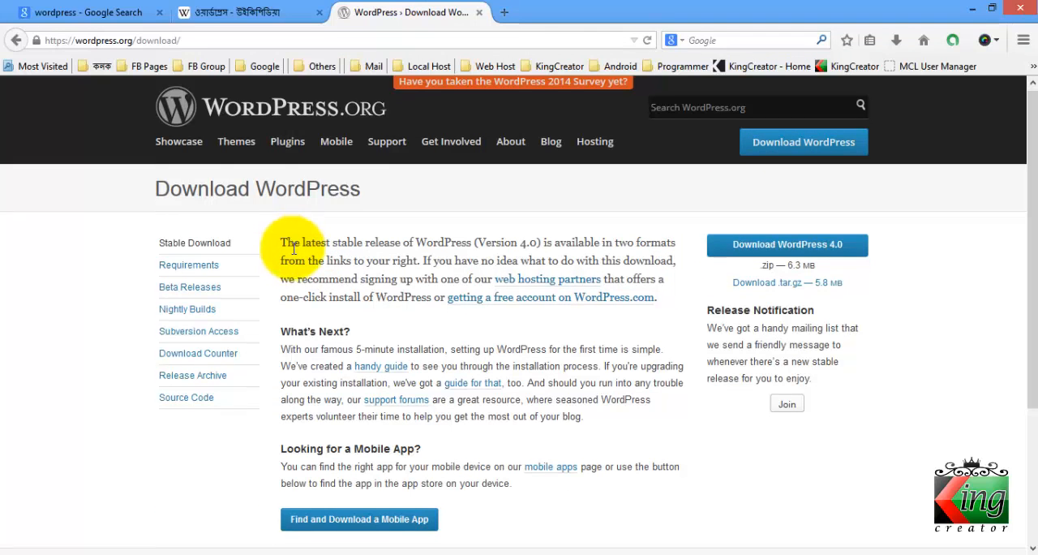
# Read through the download page, including the "What's Next?" section on installation
pyautogui.scroll(-4, 292, 243)
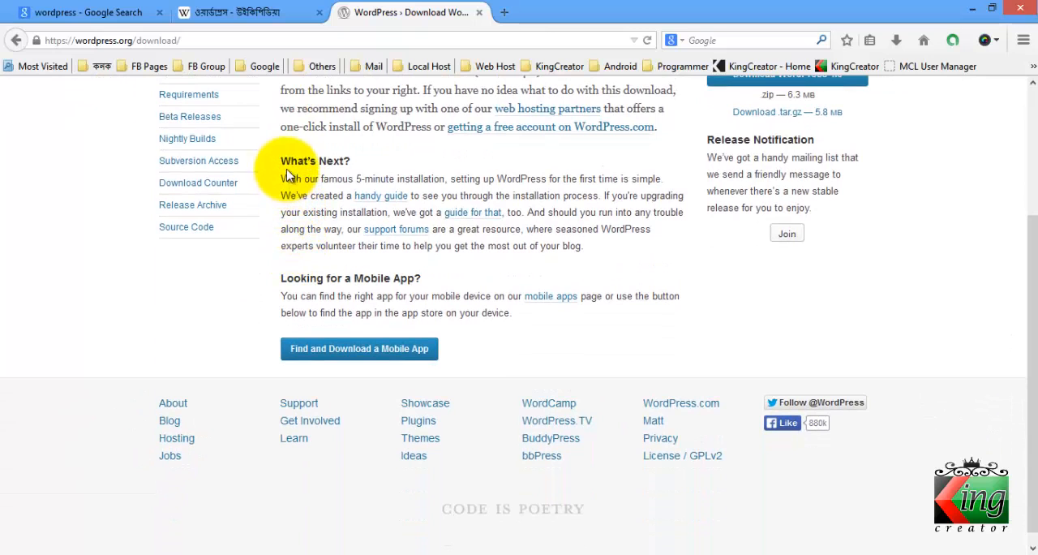
pyautogui.moveTo(285, 162); pyautogui.dragTo(382, 159)
pyautogui.click(379, 169)
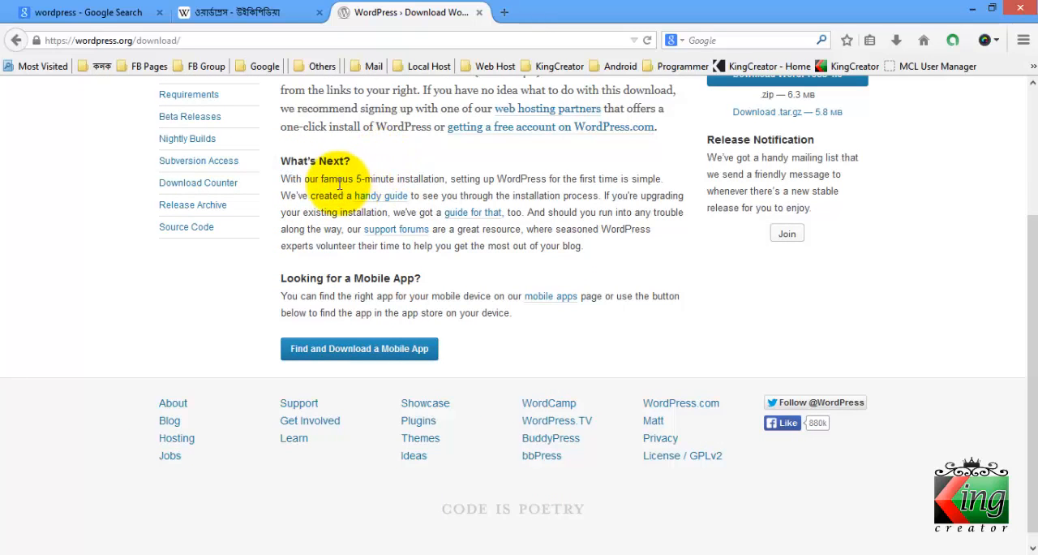
pyautogui.scroll(4, 307, 193)
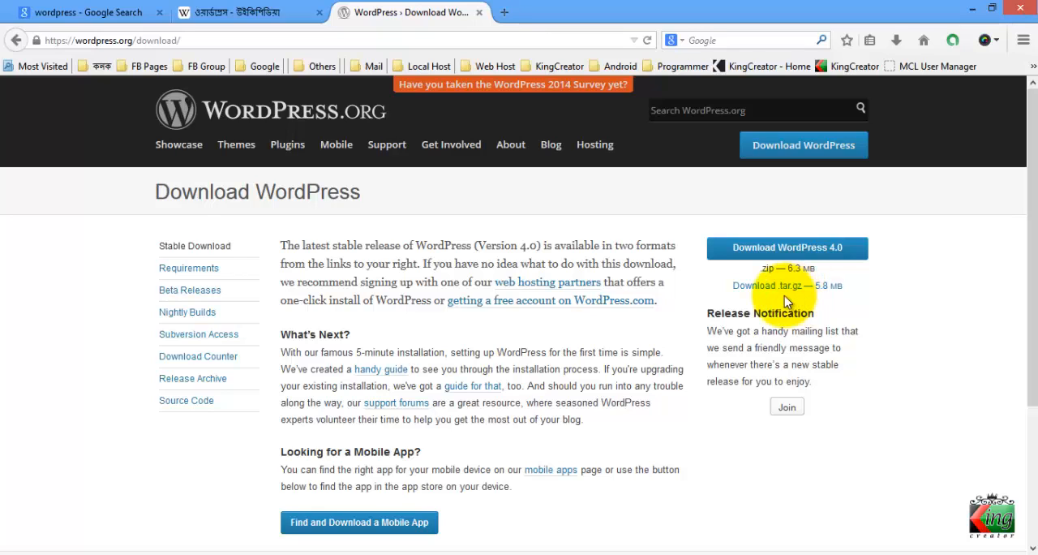
# Download the WordPress 4.0 zip package, saving it as E:\DOWNLOAD SERVER\wordpress-4.0.zip
pyautogui.click(763, 260)
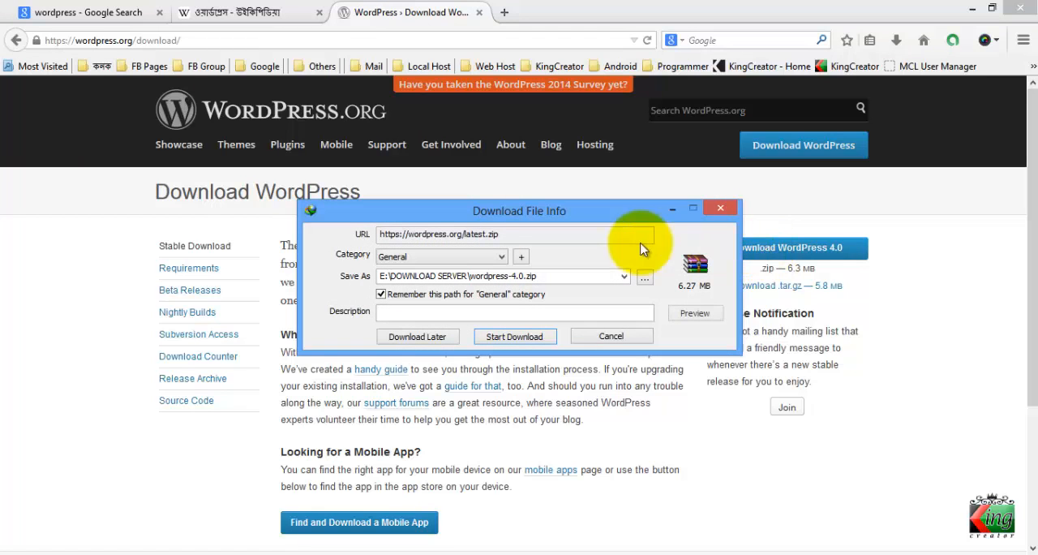
pyautogui.moveTo(471, 213); pyautogui.dragTo(503, 211)
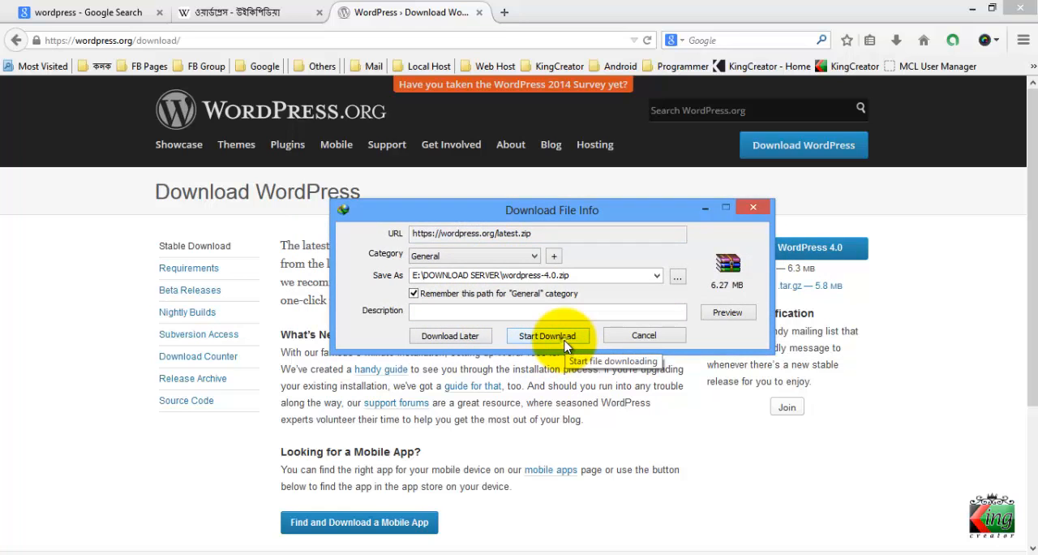
pyautogui.click(566, 346)
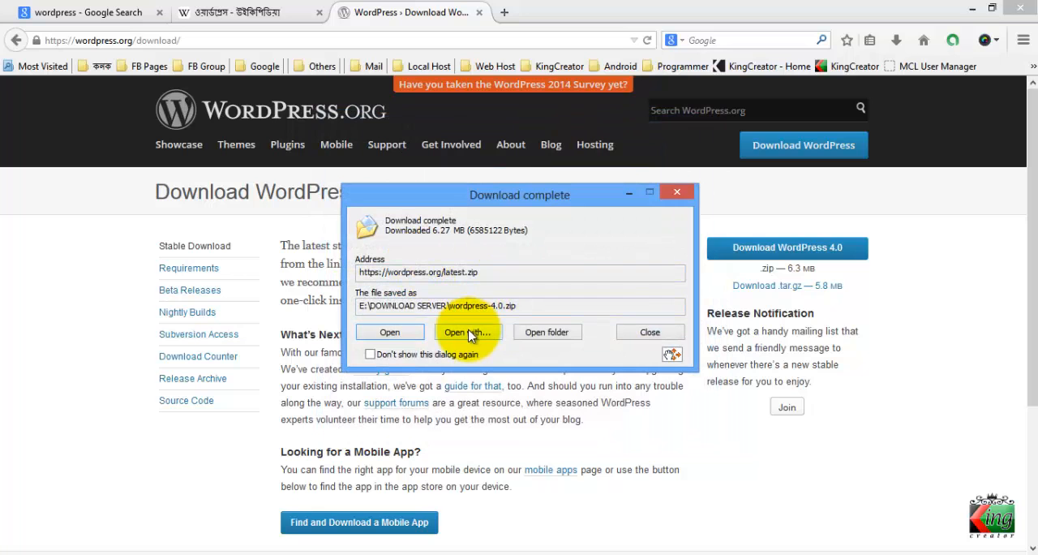
# Minimize the browser, put the downloaded wordpress-4.0.zip on the desktop and close the download-complete dialog
pyautogui.click(973, 11)
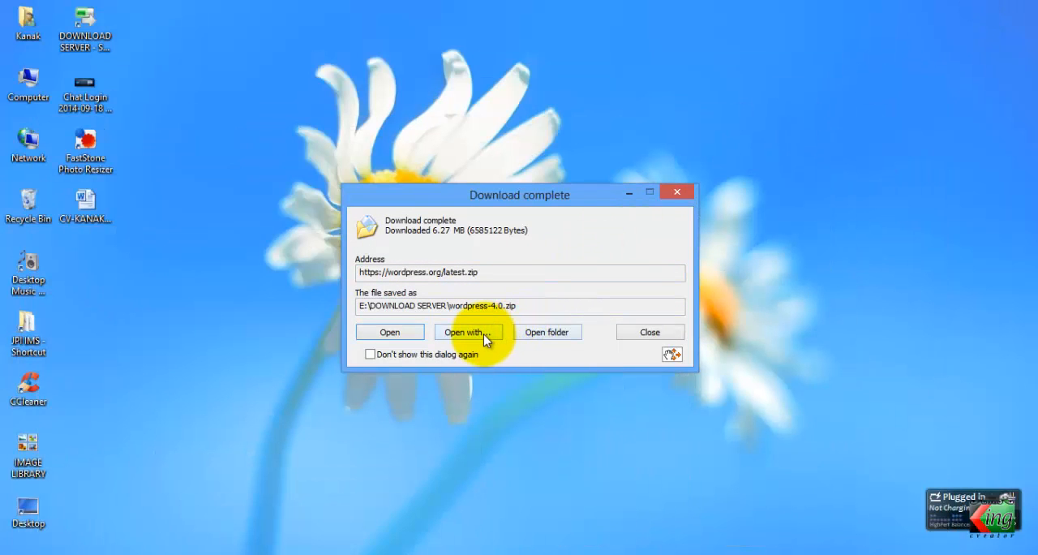
pyautogui.moveTo(675, 357); pyautogui.dragTo(102, 258)
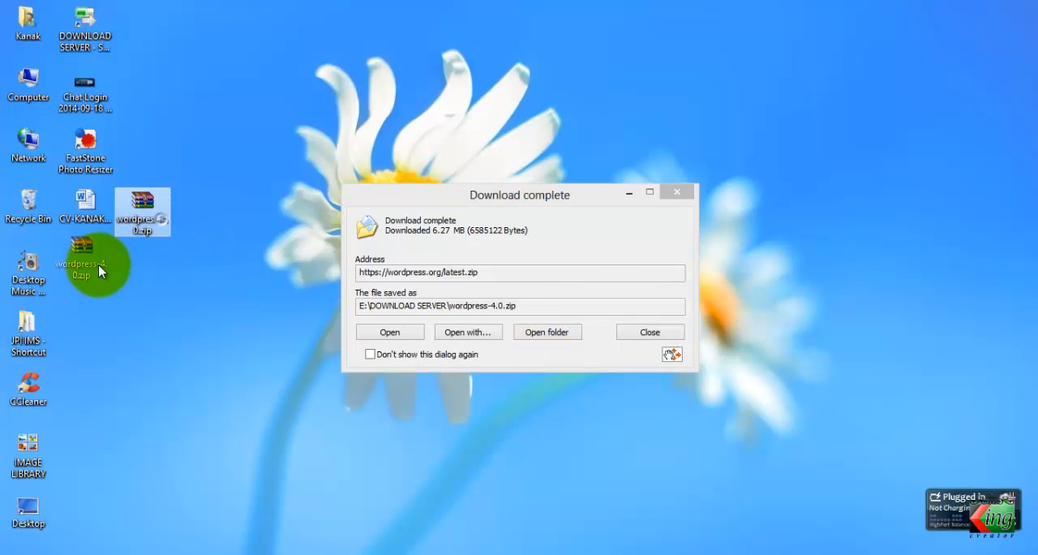
pyautogui.click(649, 332)
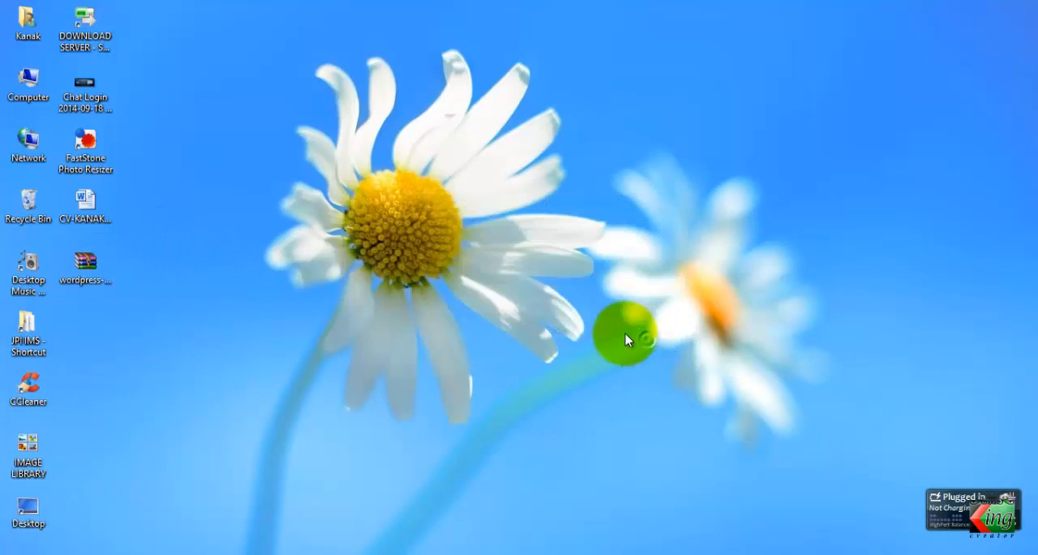
# Open wordpress-4.0.zip from the desktop in WinRAR, inspect the contents of its wordpress folder, and close the archive
pyautogui.click(204, 280)
pyautogui.doubleClick(105, 271)
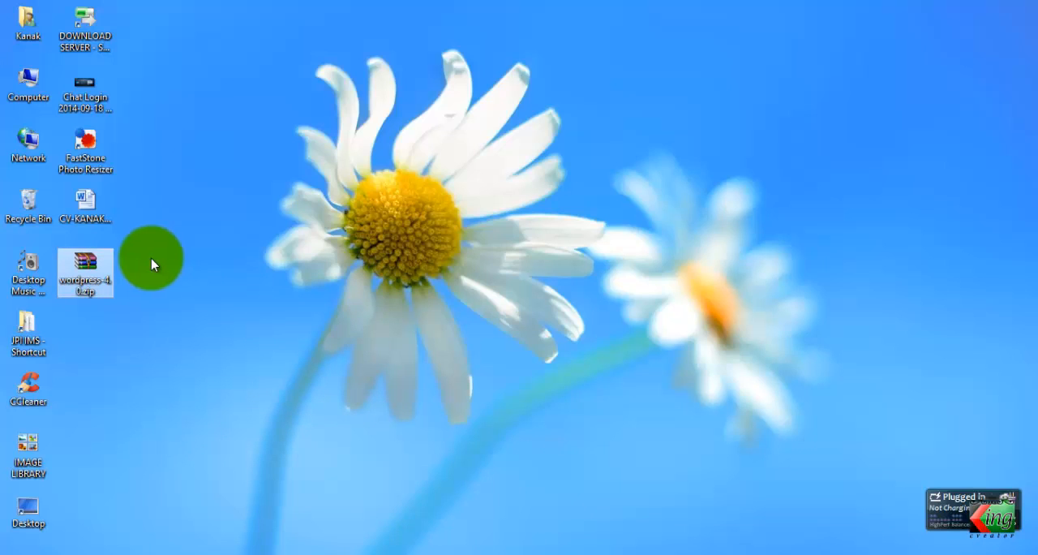
pyautogui.rightClick(84, 267)
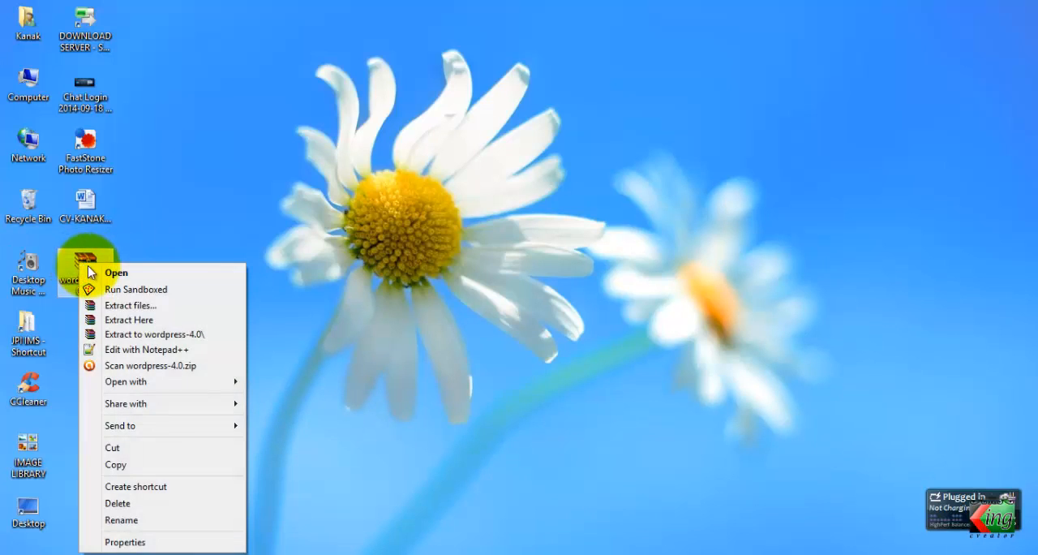
pyautogui.click(114, 272)
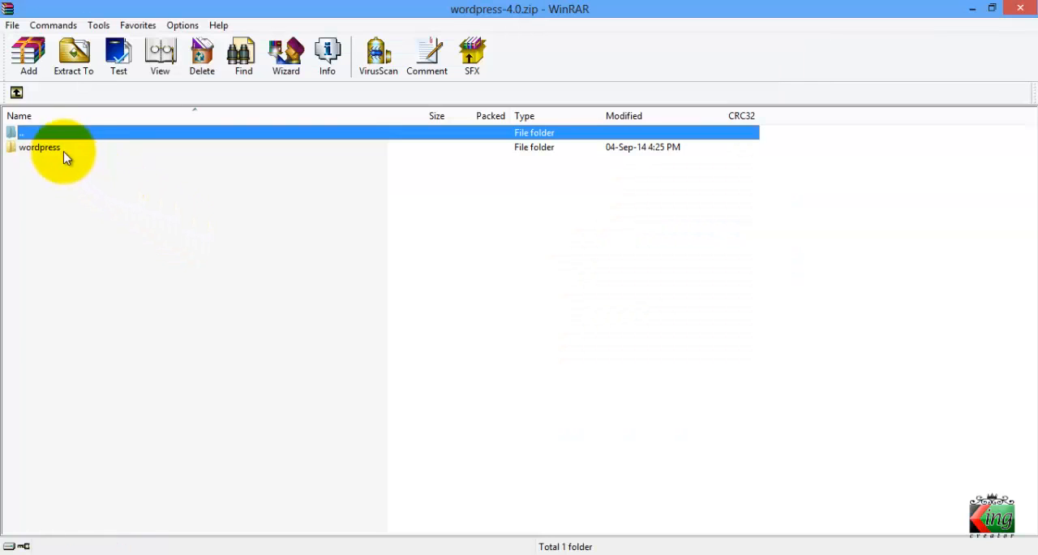
pyautogui.click(49, 147)
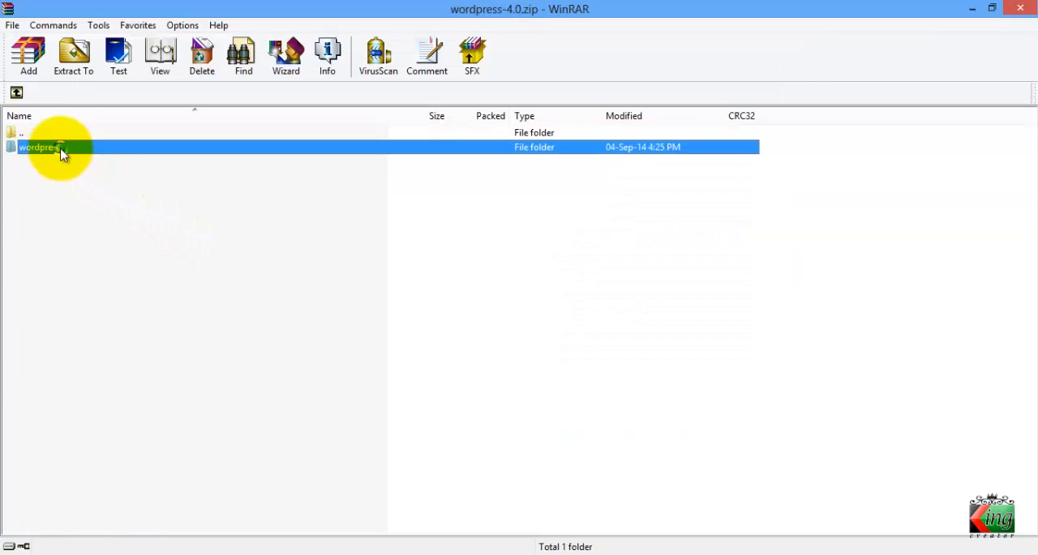
pyautogui.doubleClick(61, 153)
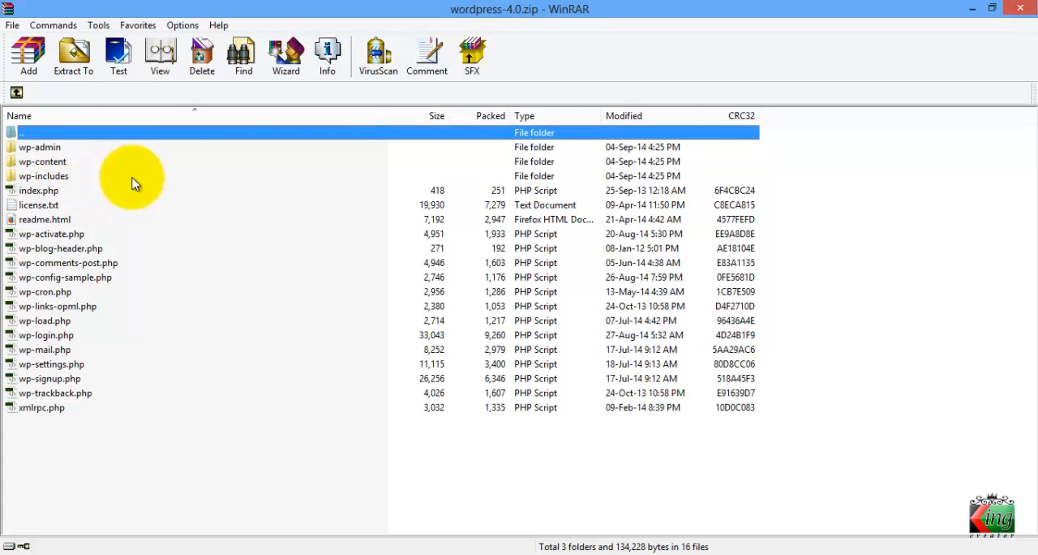
pyautogui.click(1020, 9)
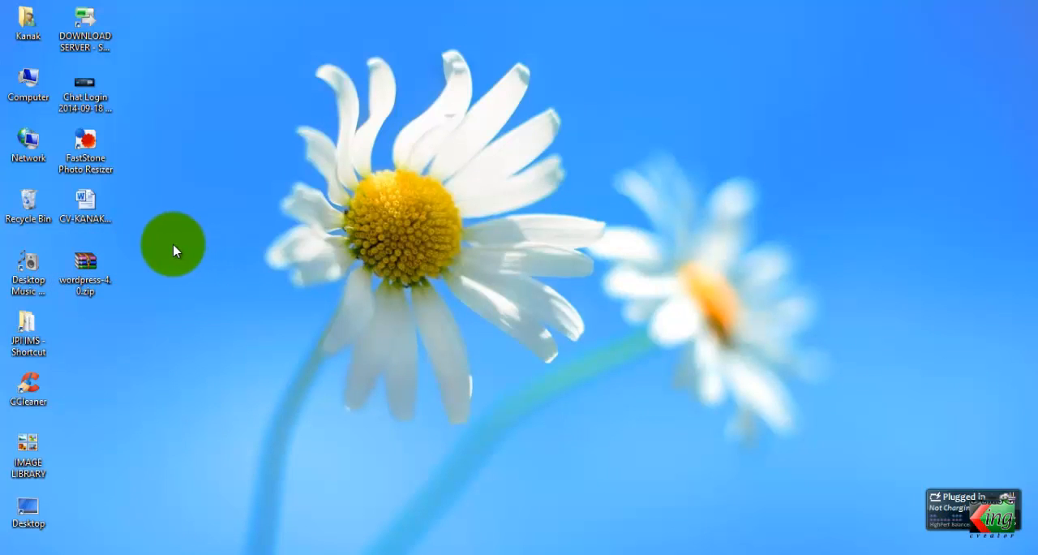
# Check the extraction options offered for wordpress-4.0.zip on the desktop without extracting it
pyautogui.rightClick(99, 262)
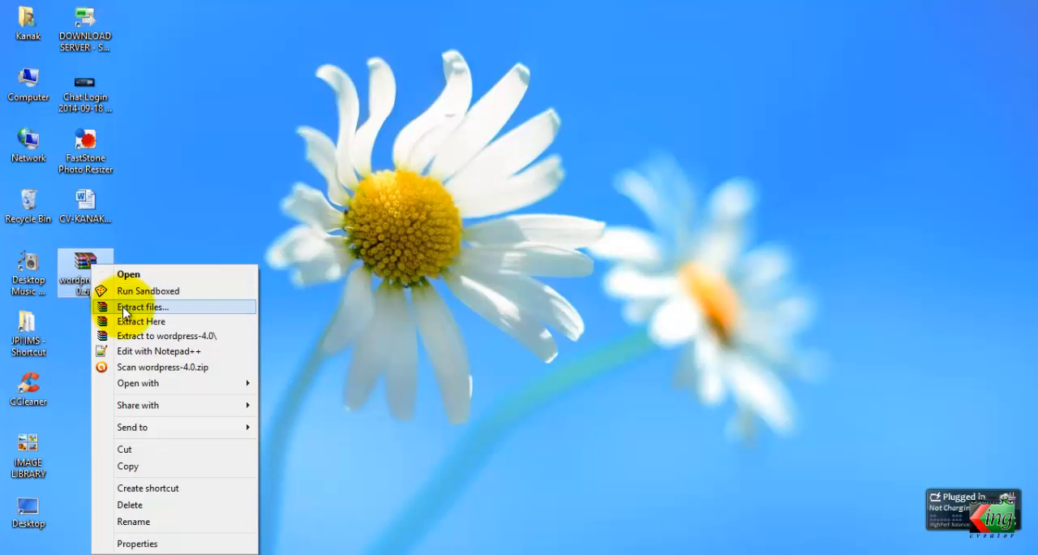
pyautogui.click(84, 262)
pyautogui.rightClick(82, 260)
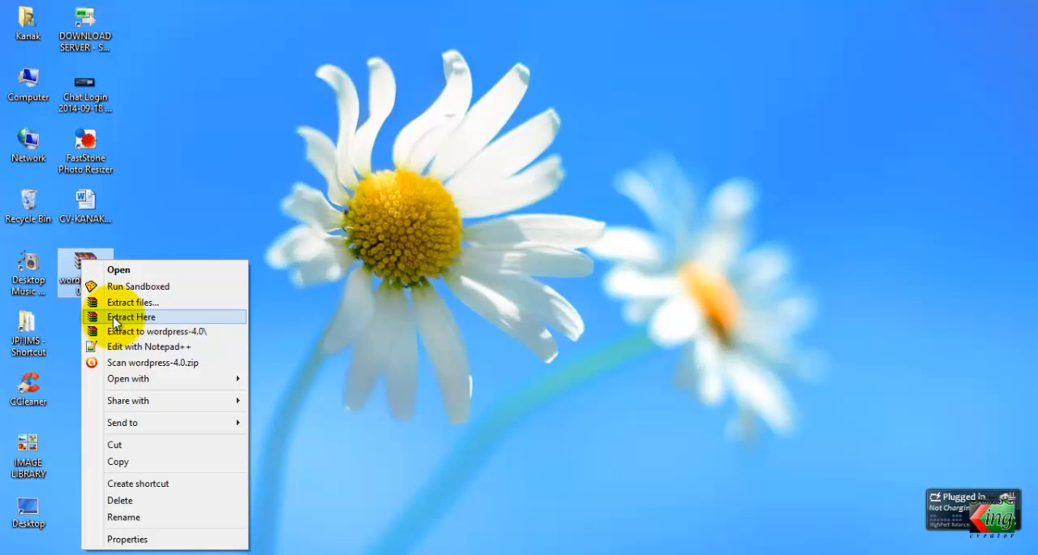
pyautogui.click(373, 288)
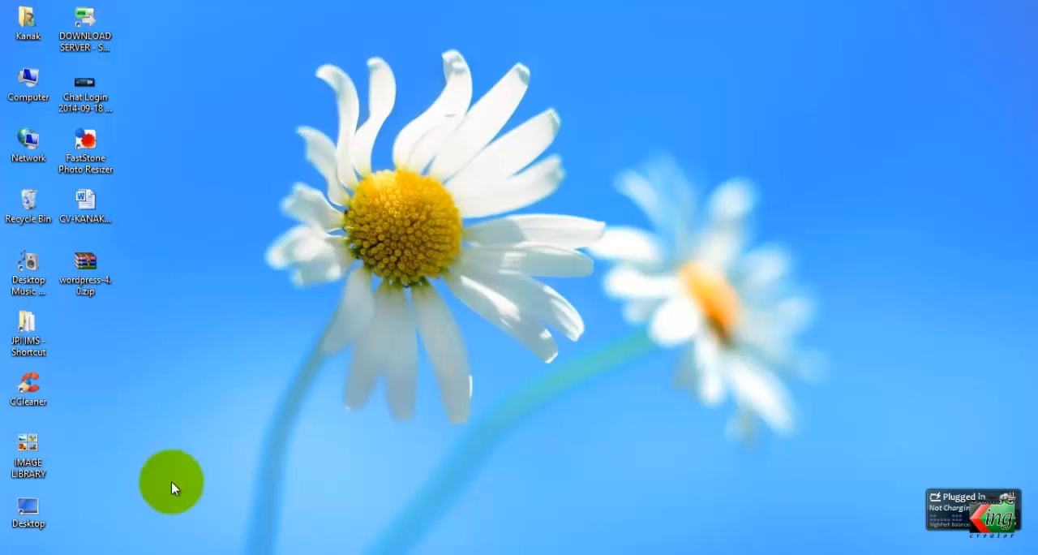
# Switch back to Firefox and search Google for "winrar" in a new tab
pyautogui.click(195, 554)
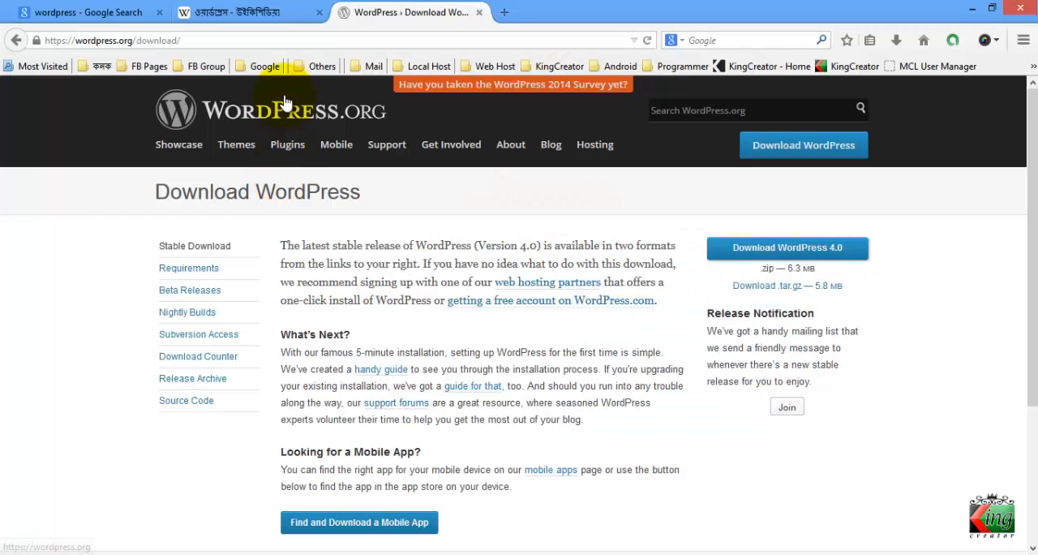
pyautogui.click(505, 12)
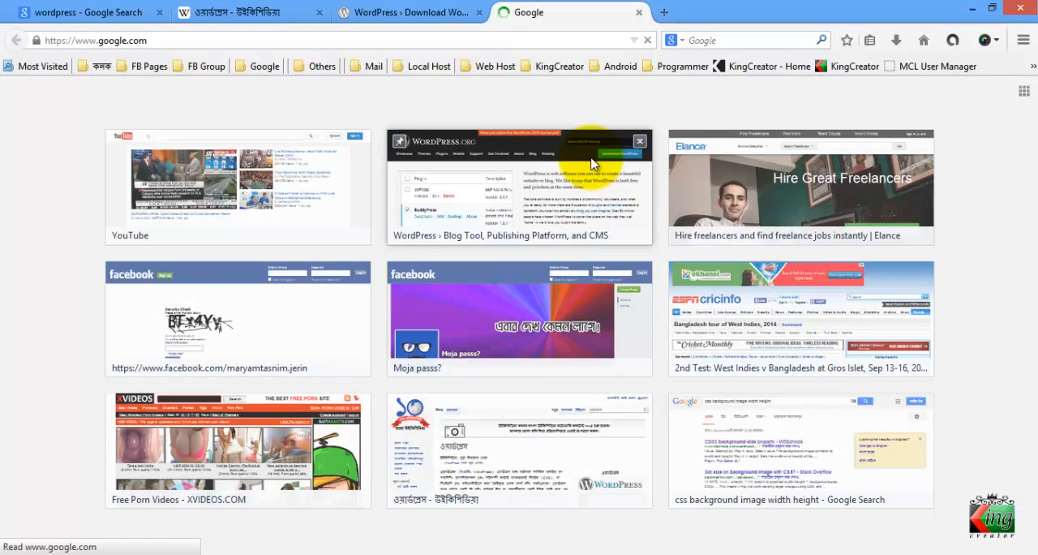
pyautogui.write('w')
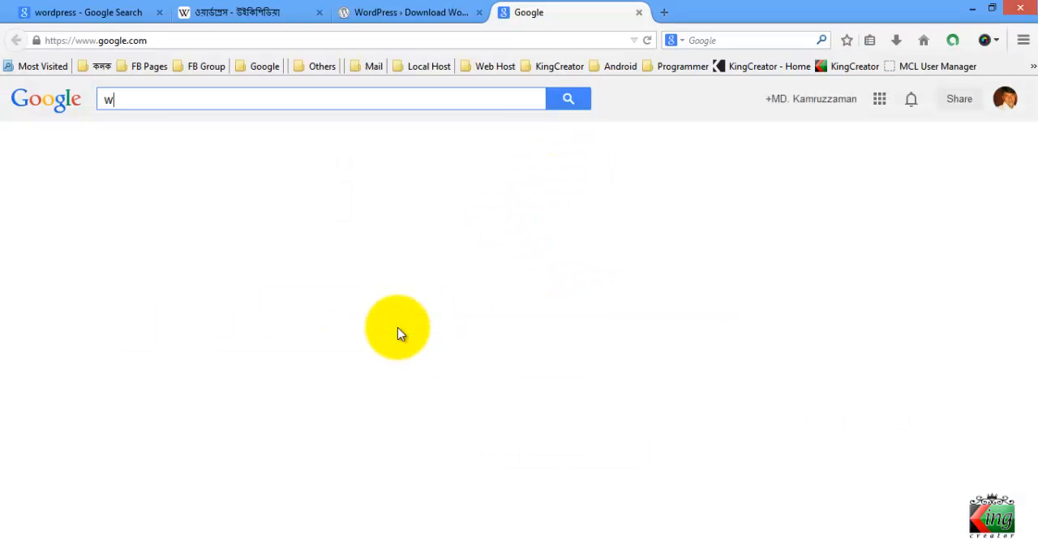
pyautogui.write('inrar')
pyautogui.press('Return')
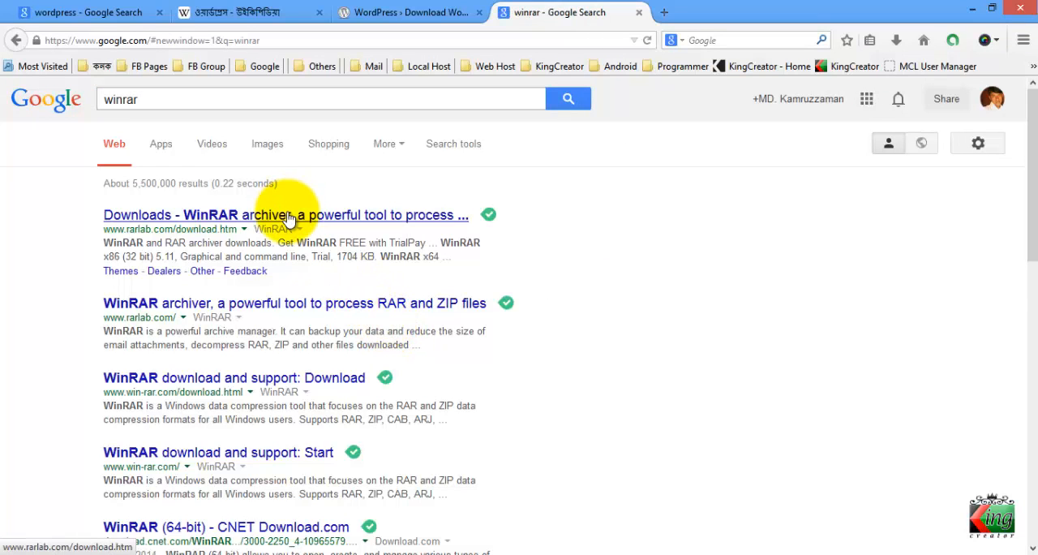
# Look at the WinRAR page on rarlab.com and its Download Now link, close both opened pages and minimize Firefox
pyautogui.click(228, 303)
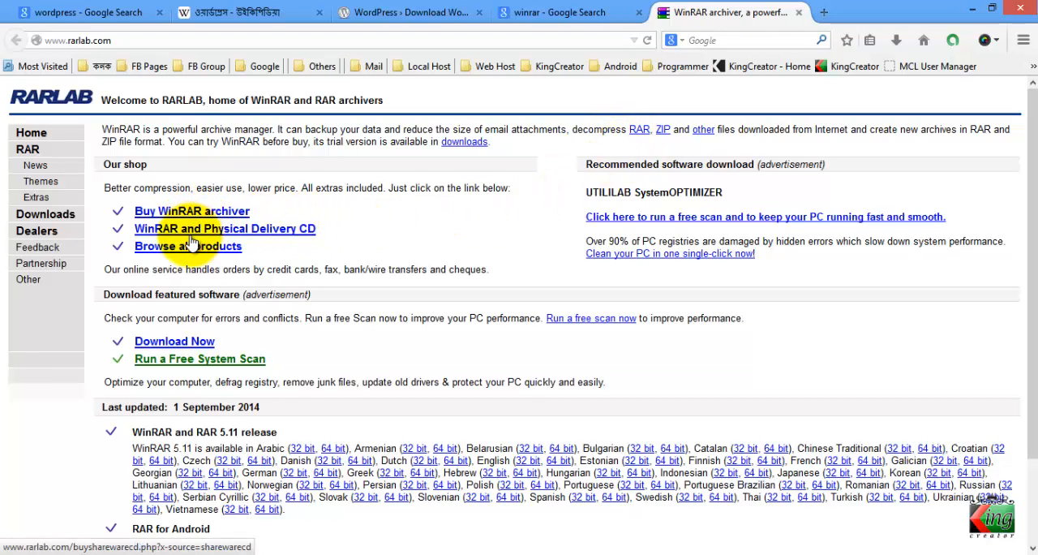
pyautogui.click(184, 345)
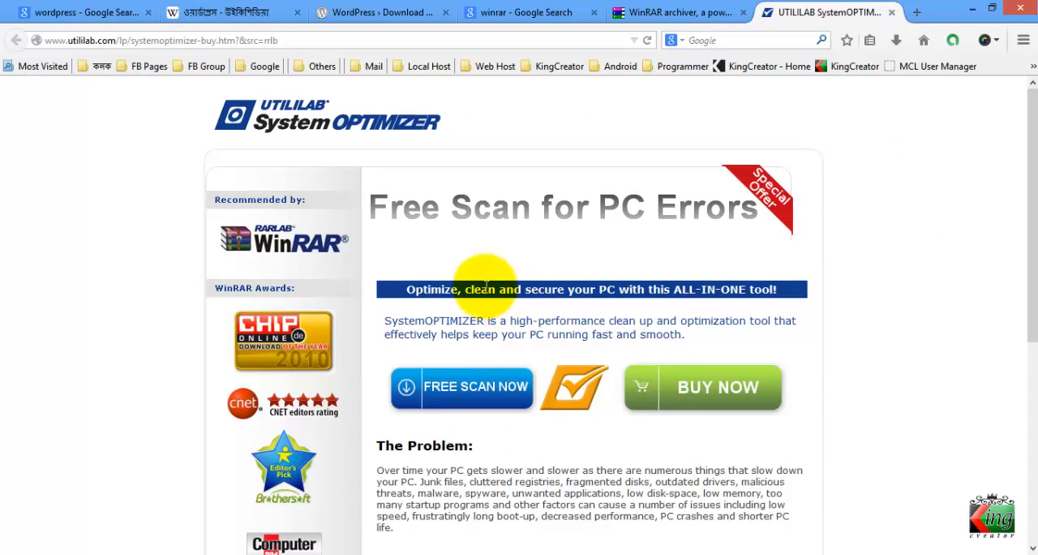
pyautogui.click(891, 12)
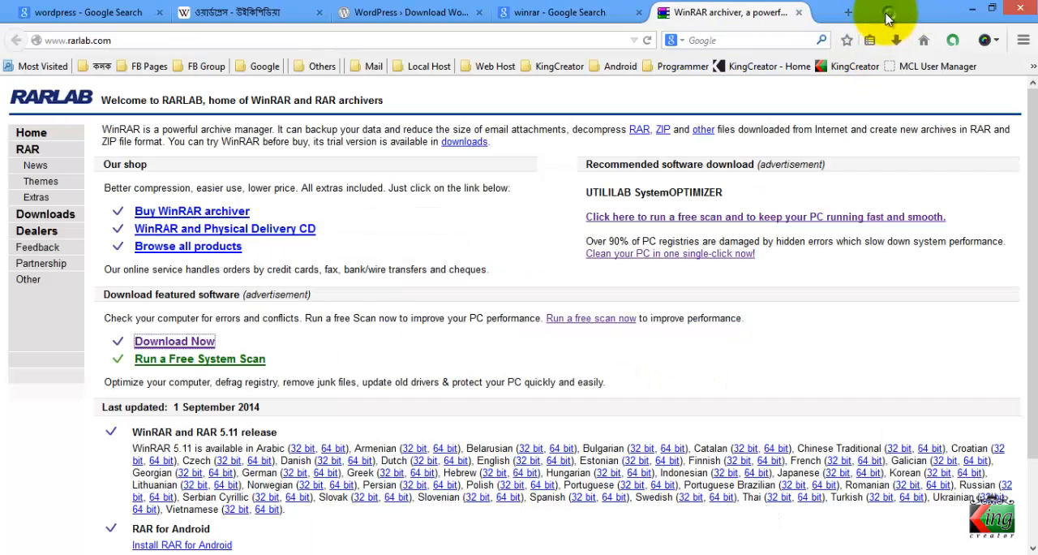
pyautogui.click(799, 13)
pyautogui.click(1009, 12)
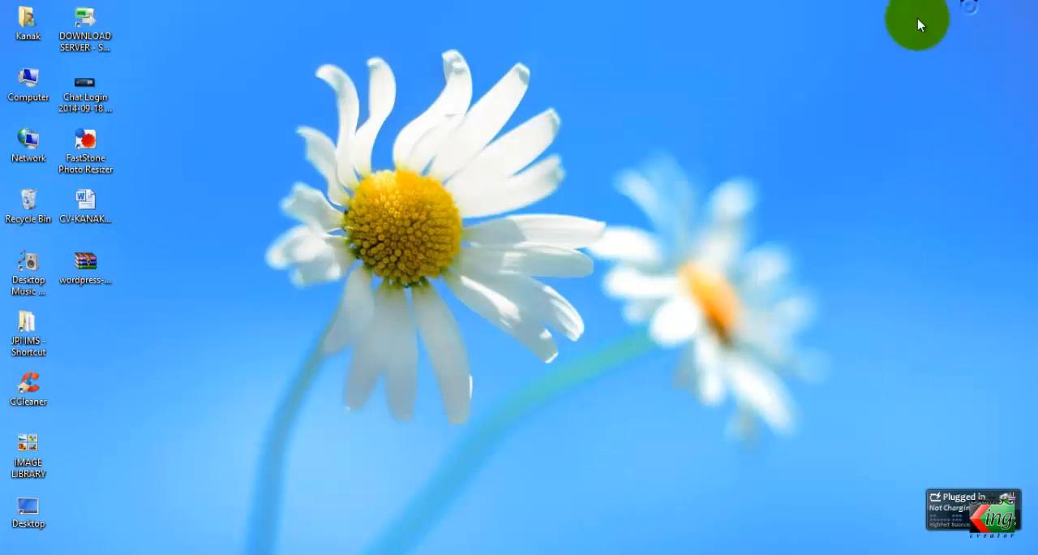
# Extract wordpress-4.0.zip directly onto the desktop and check the contents of the extracted wordpress folder
pyautogui.rightClick(99, 260)
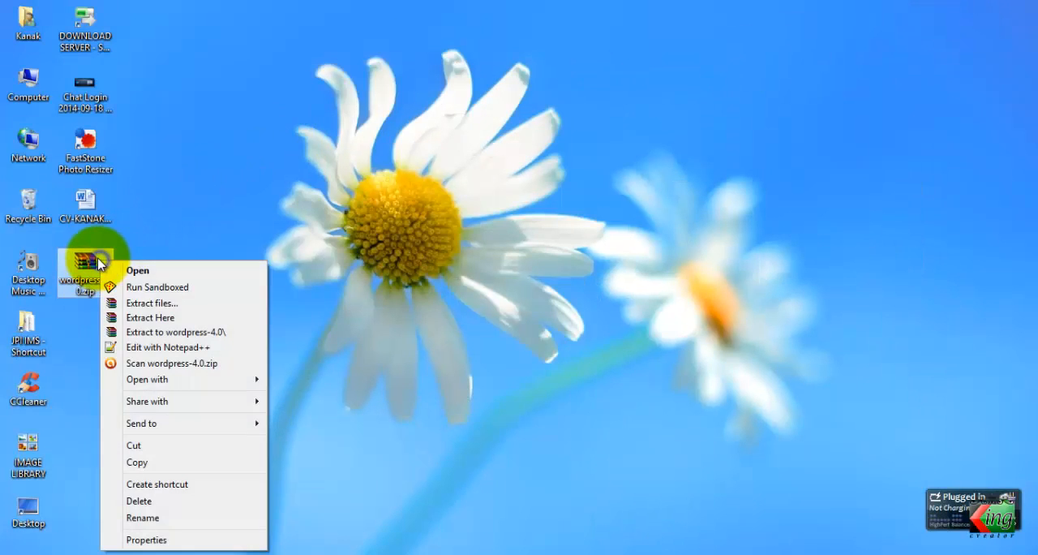
pyautogui.click(142, 316)
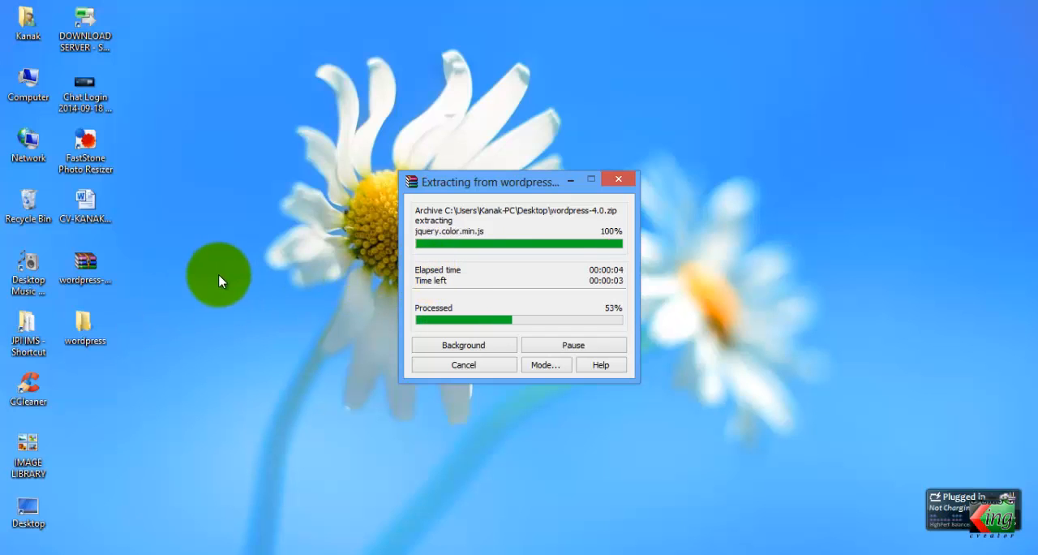
pyautogui.click(113, 266)
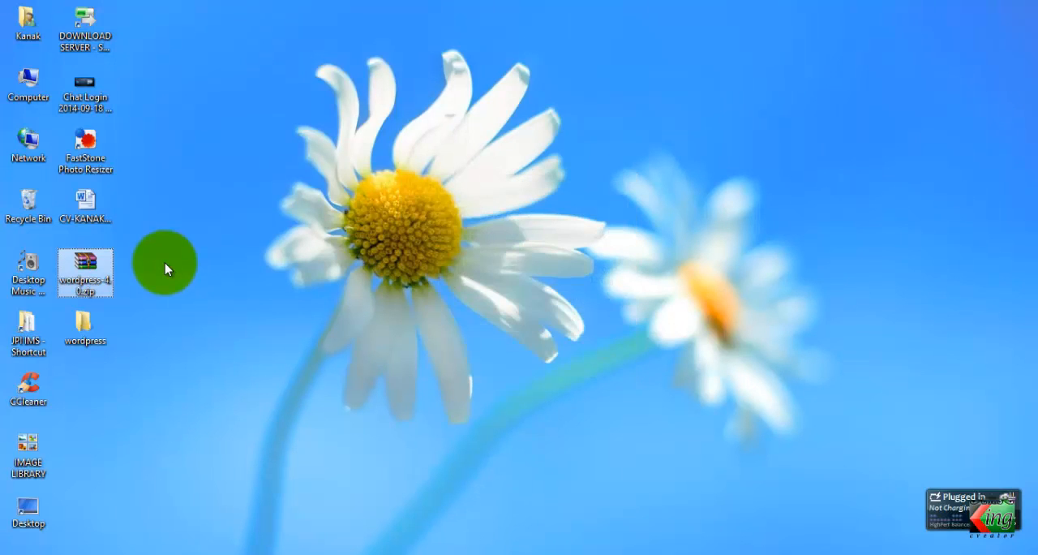
pyautogui.doubleClick(84, 326)
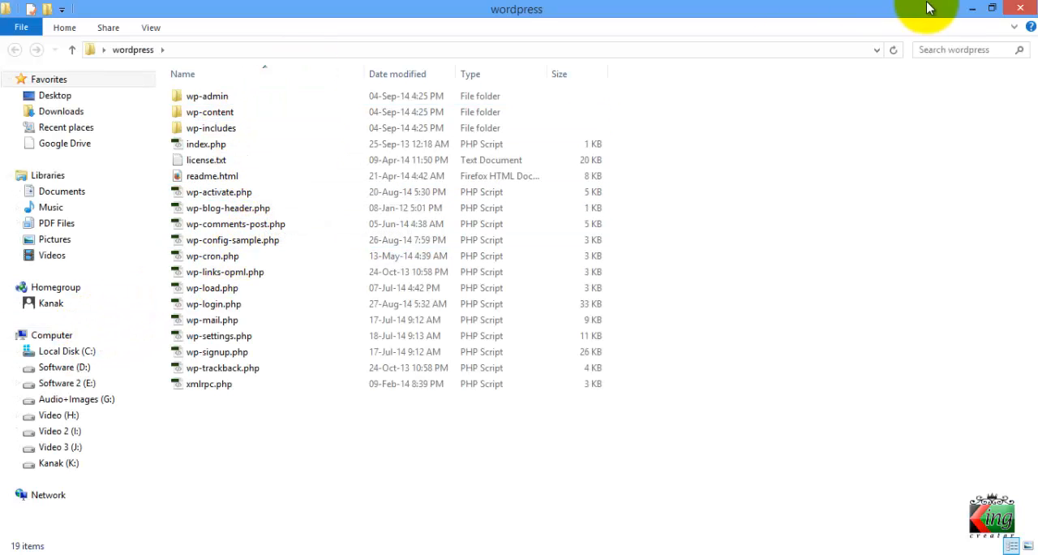
pyautogui.click(1025, 7)
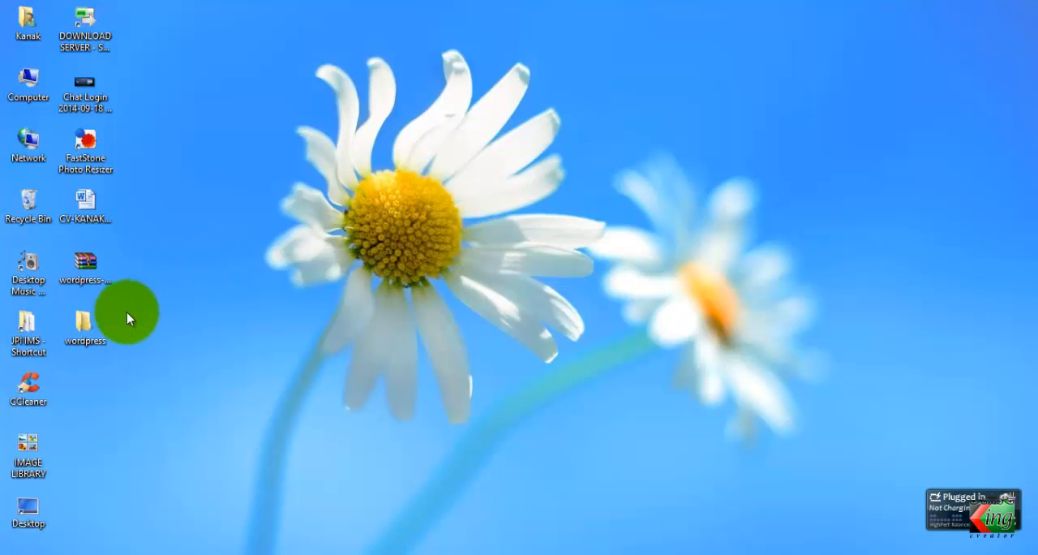
# Place the extracted wordpress folder in the upper-right corner of the desktop, look over its contents and refresh the desktop
pyautogui.moveTo(85, 325); pyautogui.dragTo(841, 38)
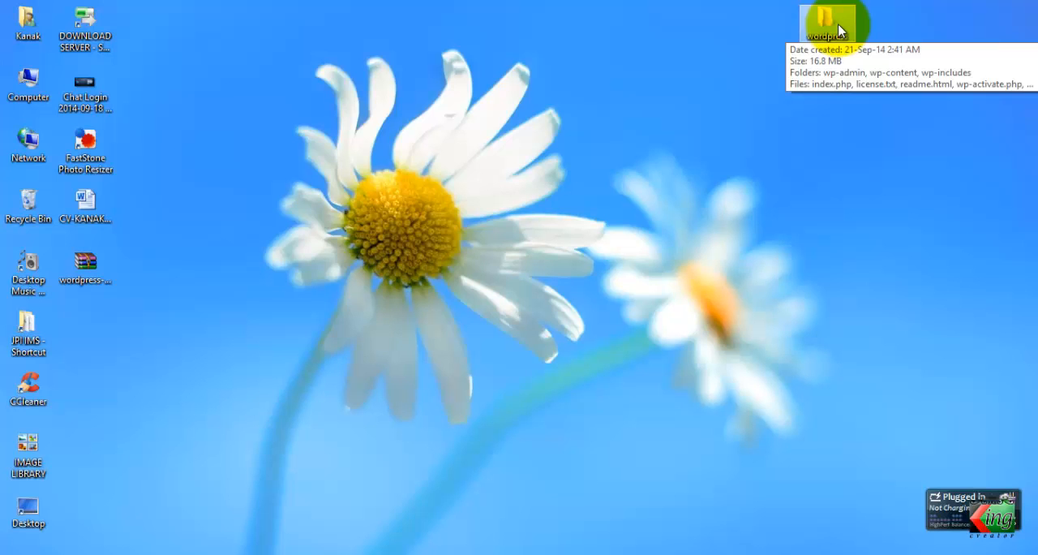
pyautogui.doubleClick(839, 31)
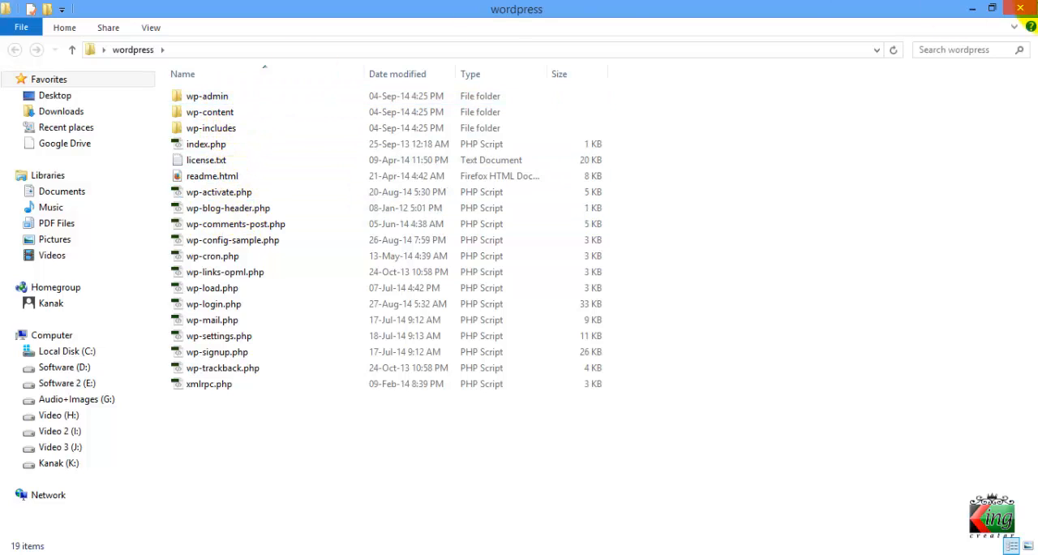
pyautogui.click(1019, 7)
pyautogui.rightClick(633, 87)
pyautogui.click(657, 130)
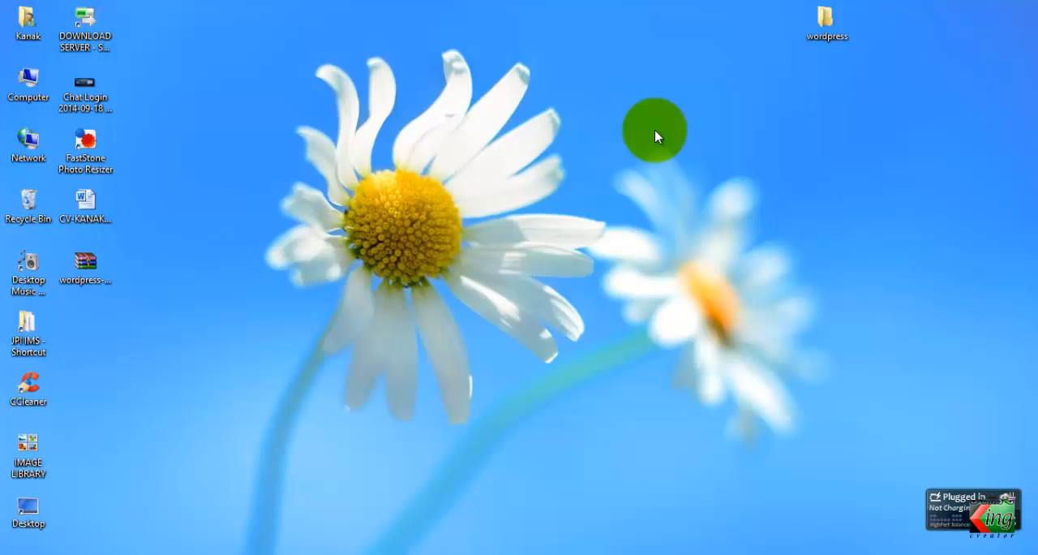
pyautogui.click(826, 27)
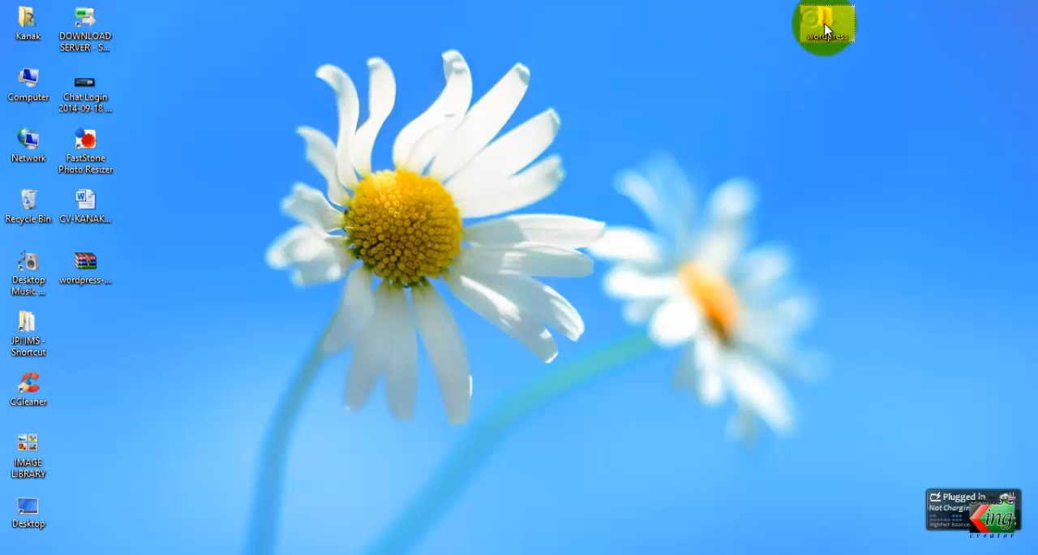
pyautogui.moveTo(827, 29); pyautogui.dragTo(978, 35)
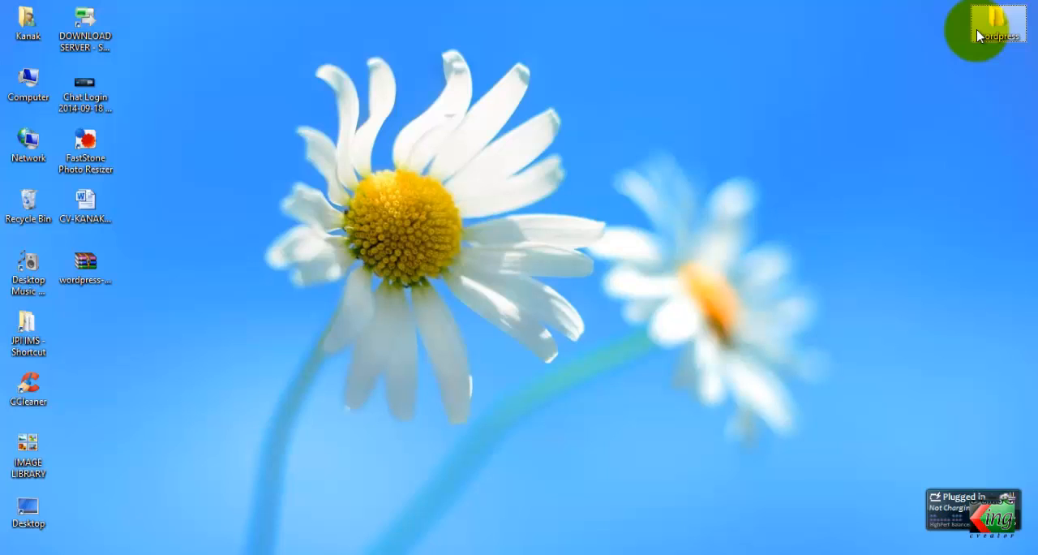
pyautogui.rightClick(353, 149)
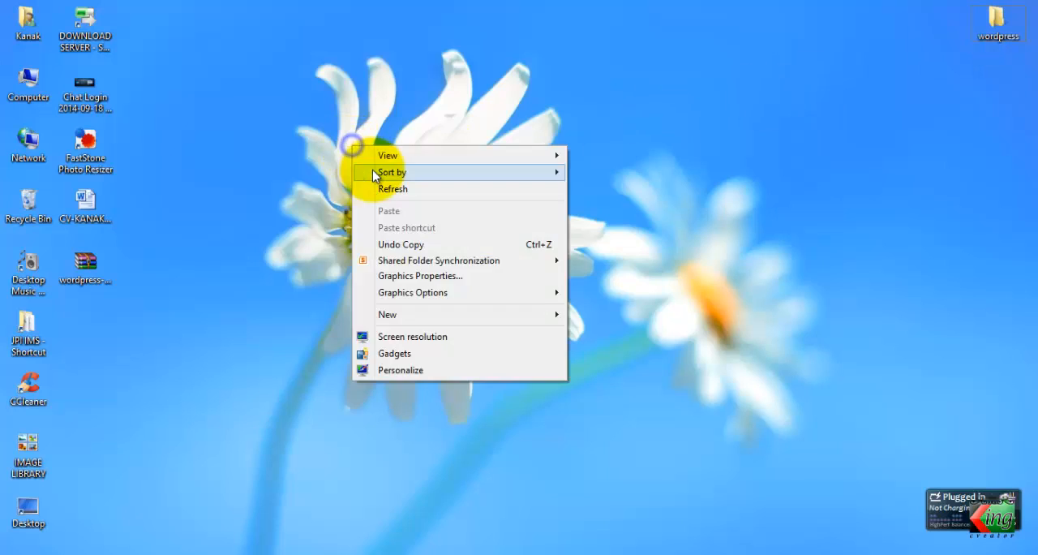
pyautogui.click(382, 188)
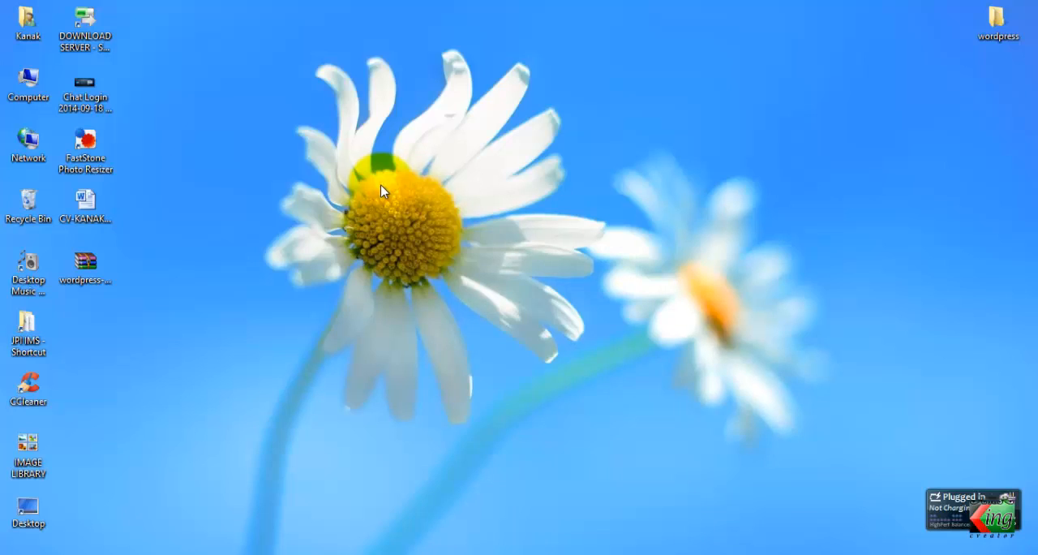
# Find and open the XAMPP Control Panel, check the status of the Apache and MySQL modules, and minimize it
pyautogui.click(7, 548)
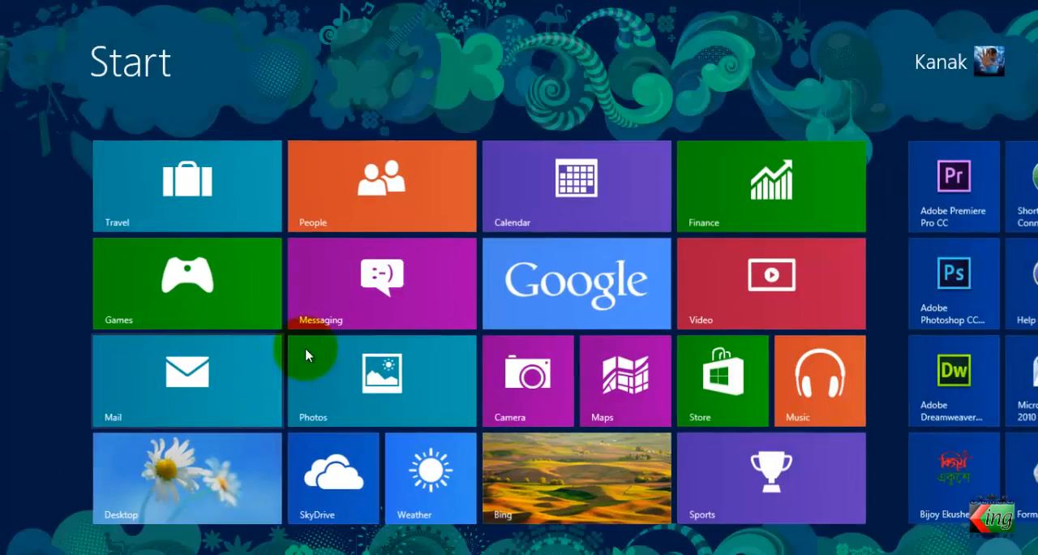
pyautogui.scroll(-3, 312, 350)
pyautogui.write('xa')
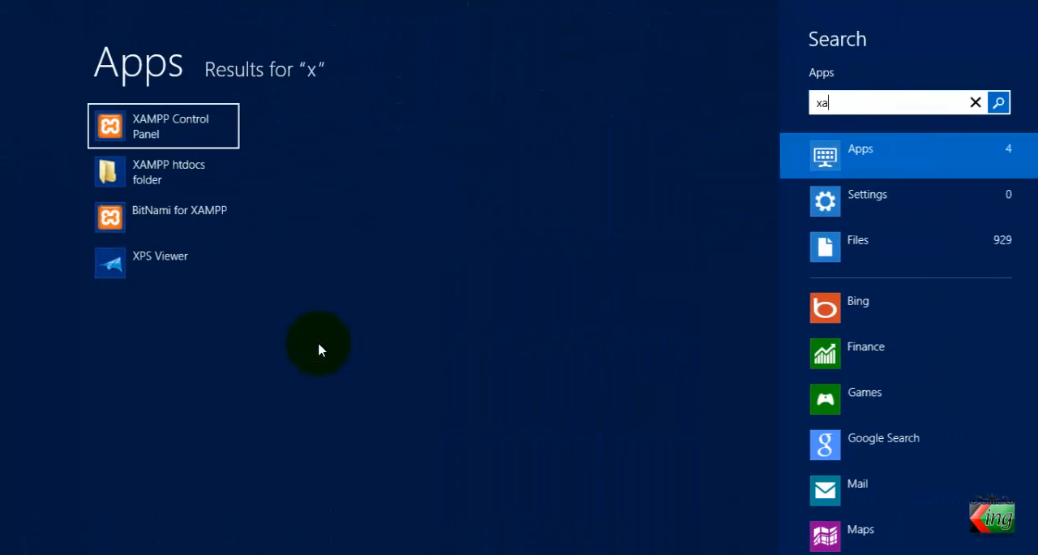
pyautogui.click(169, 141)
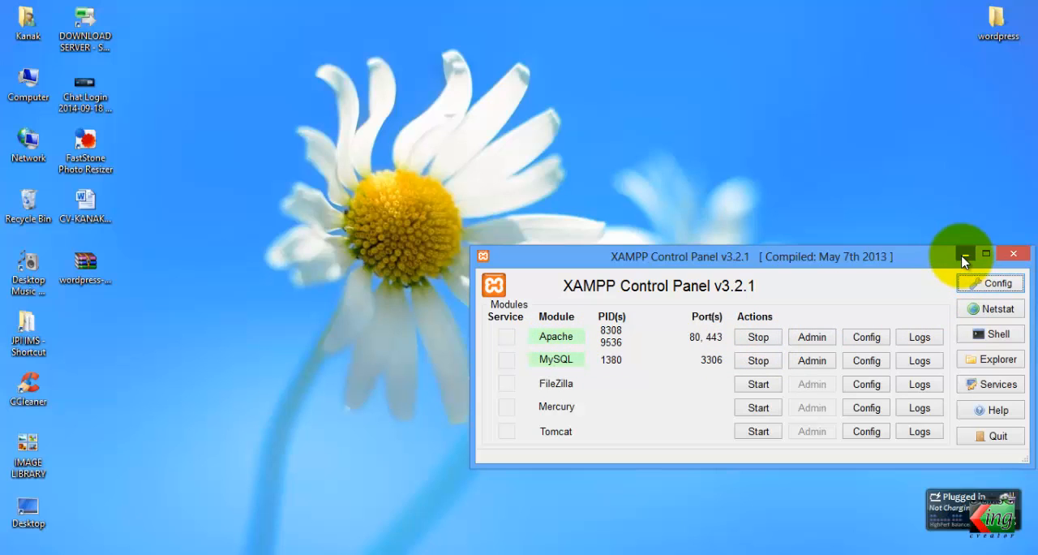
pyautogui.click(492, 85)
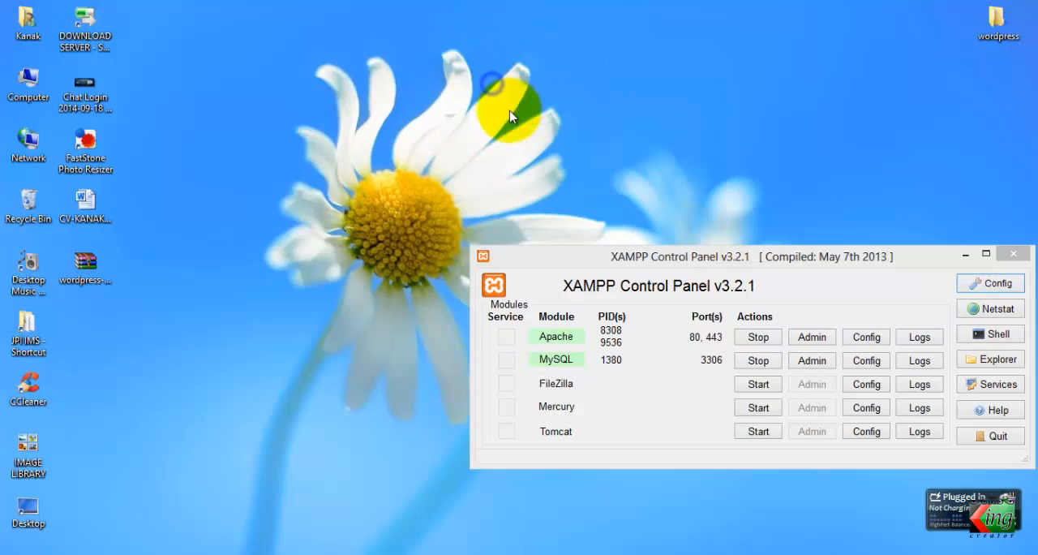
pyautogui.rightClick(493, 84)
pyautogui.click(515, 122)
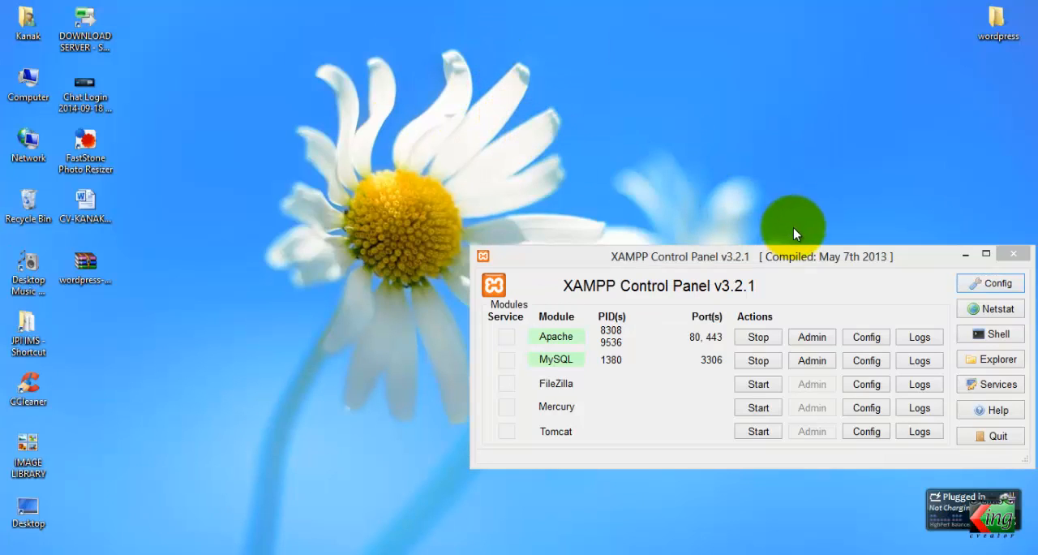
pyautogui.click(965, 257)
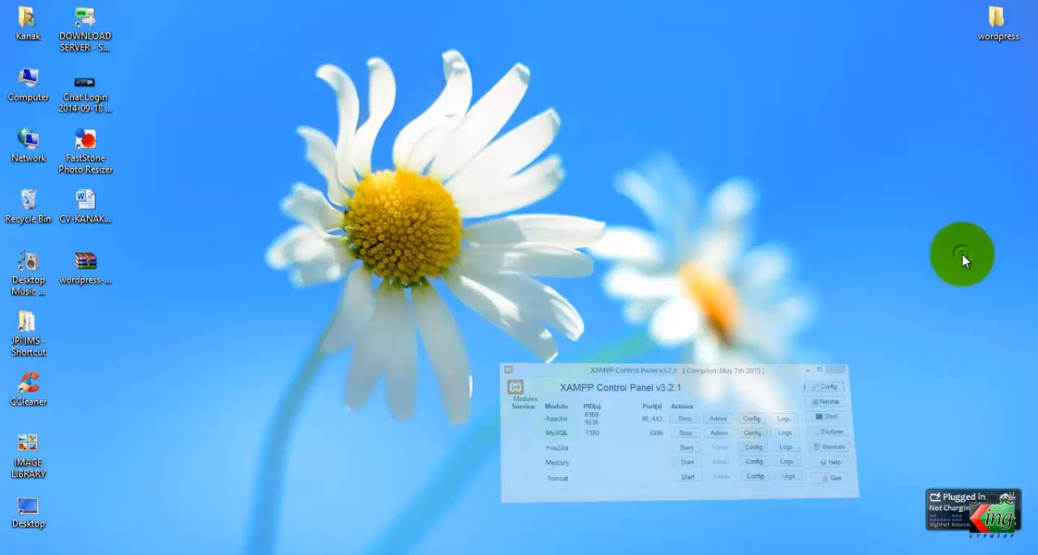
# Switch back to Firefox, search Google for "xampp" and open the Apache Friends XAMPP site from the results
pyautogui.click(203, 545)
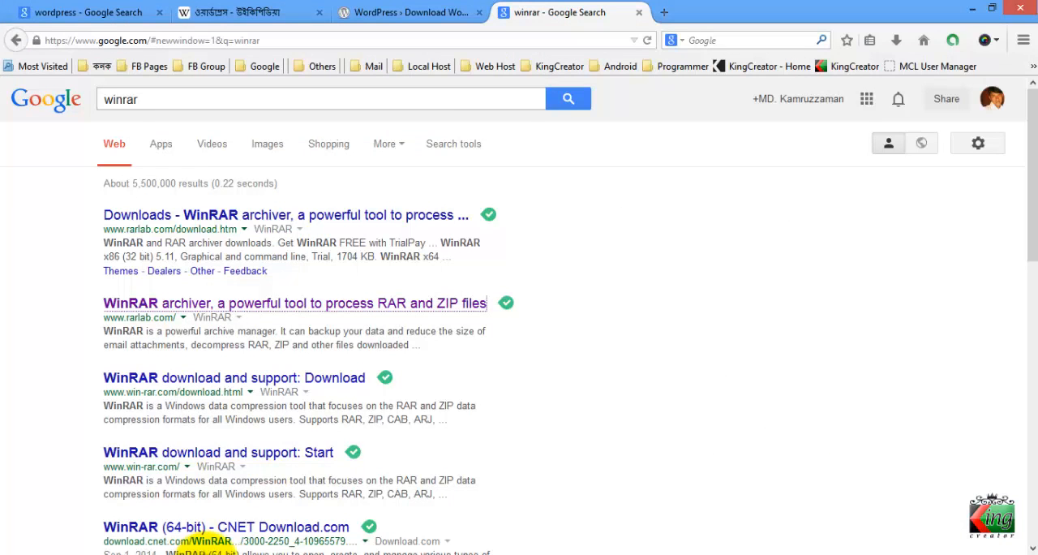
pyautogui.moveTo(342, 97); pyautogui.dragTo(2, 96)
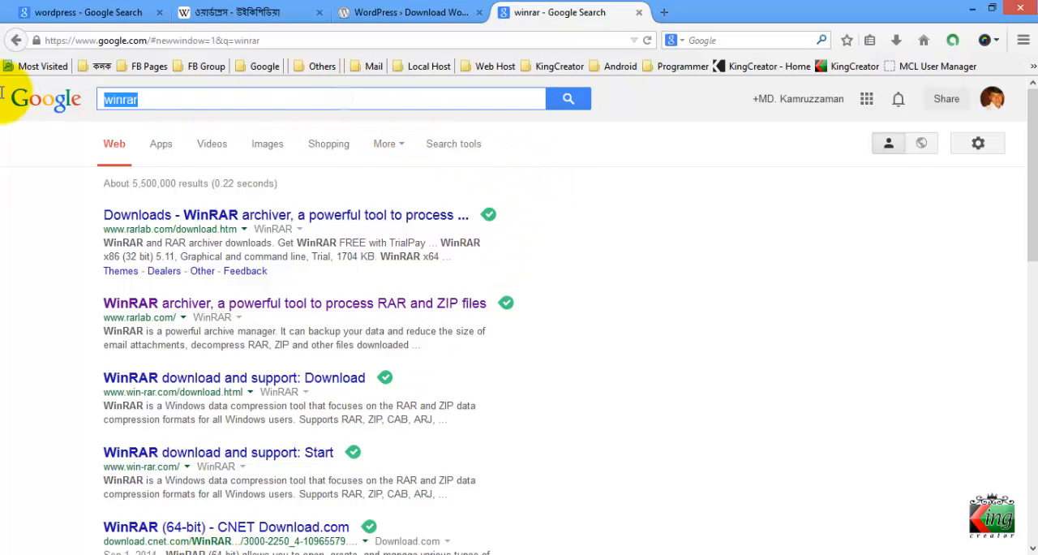
pyautogui.write('xampp')
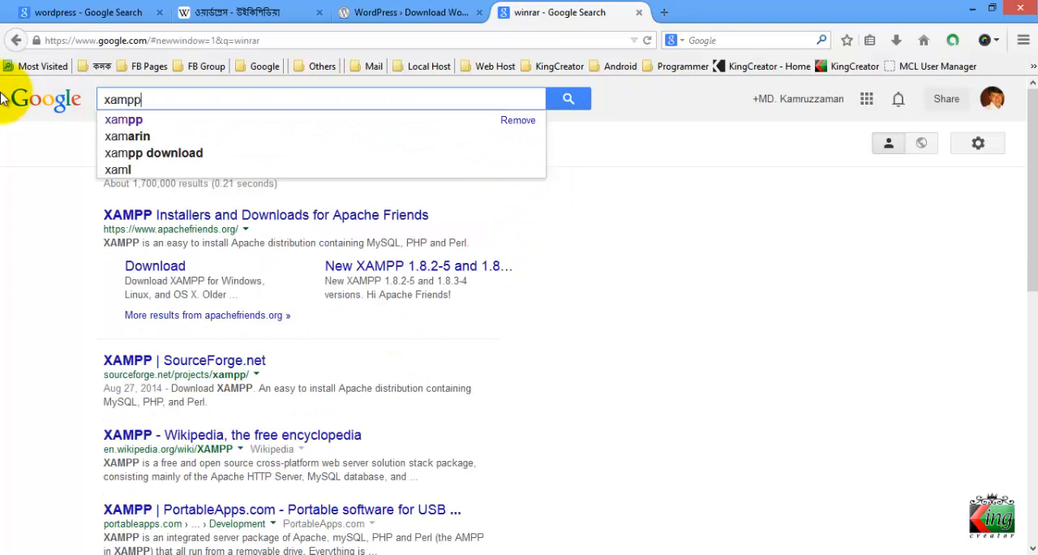
pyautogui.press('Return')
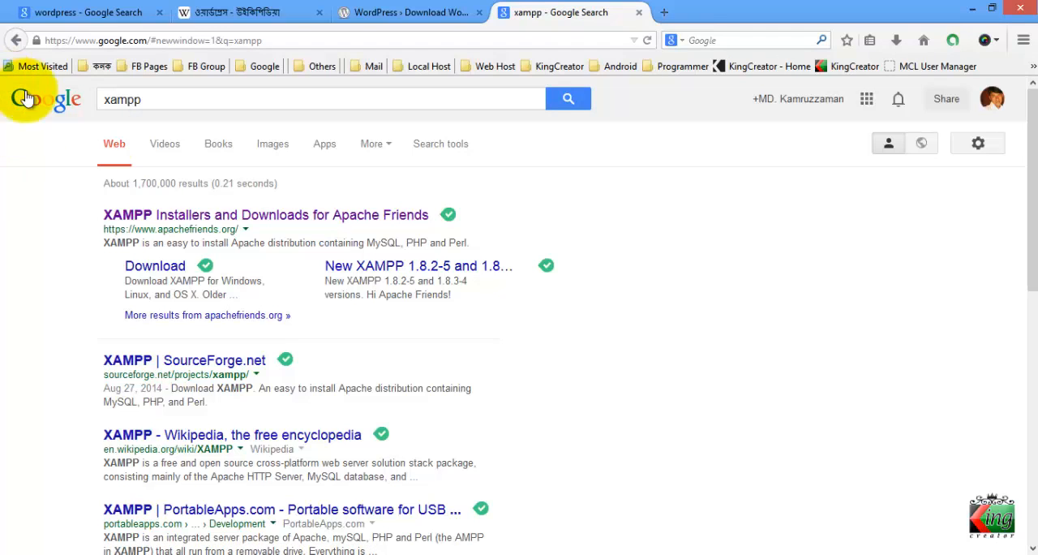
pyautogui.click(211, 218)
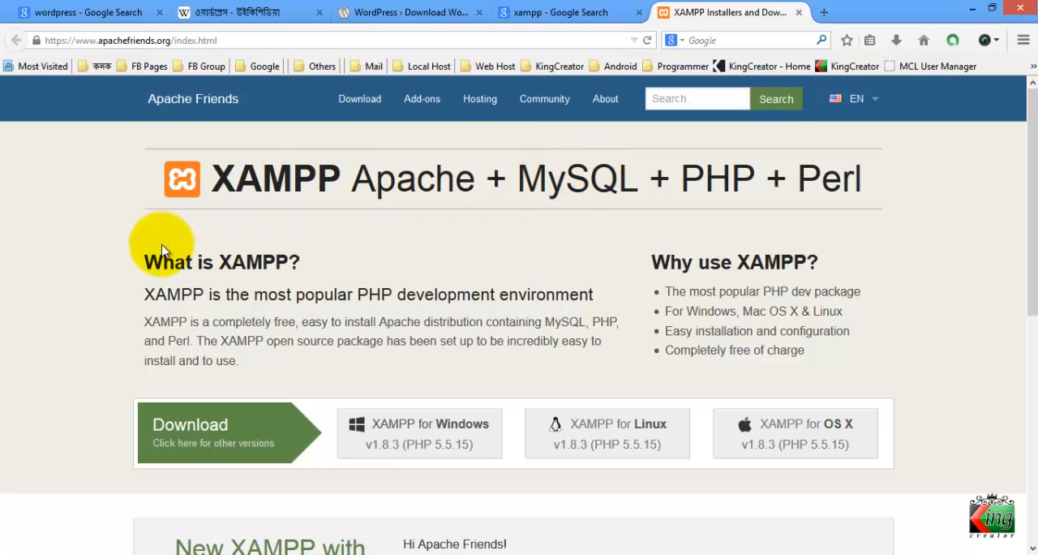
# Look through the XAMPP overview page and request the download of XAMPP for Windows v1.8.3 (PHP 5.5.15)
pyautogui.scroll(-3, 203, 290)
pyautogui.scroll(-5, 225, 294)
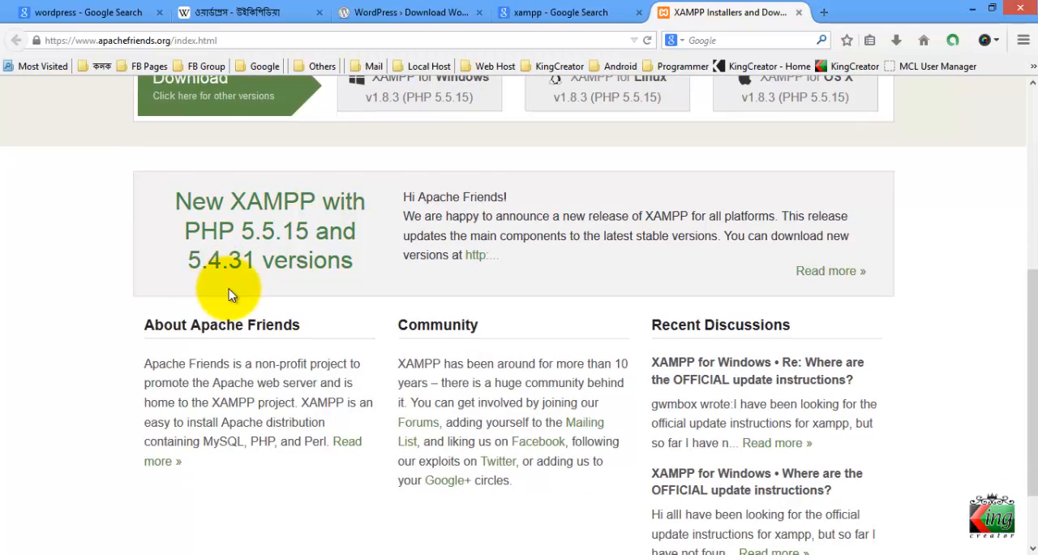
pyautogui.scroll(6, 244, 281)
pyautogui.scroll(1, 239, 294)
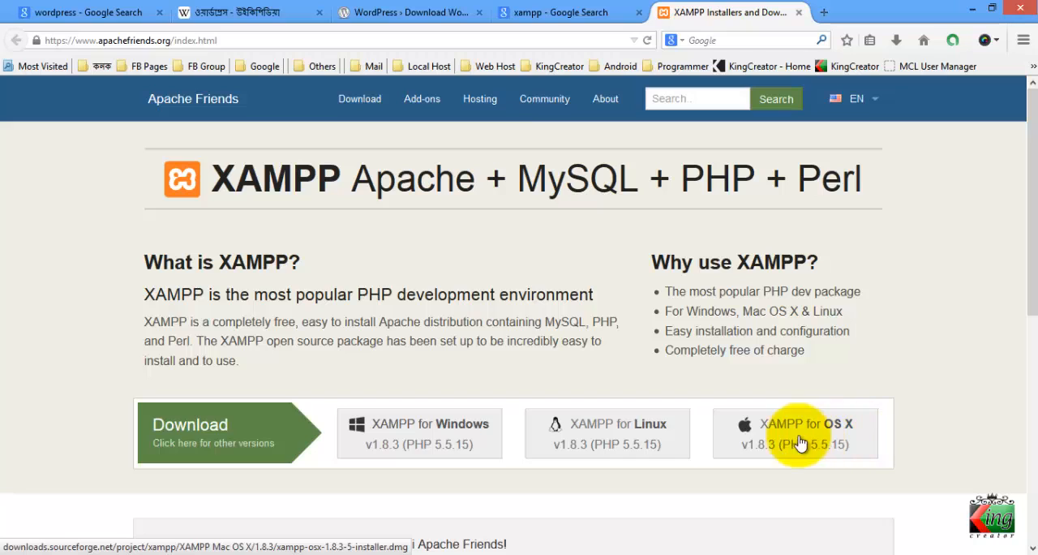
pyautogui.click(432, 437)
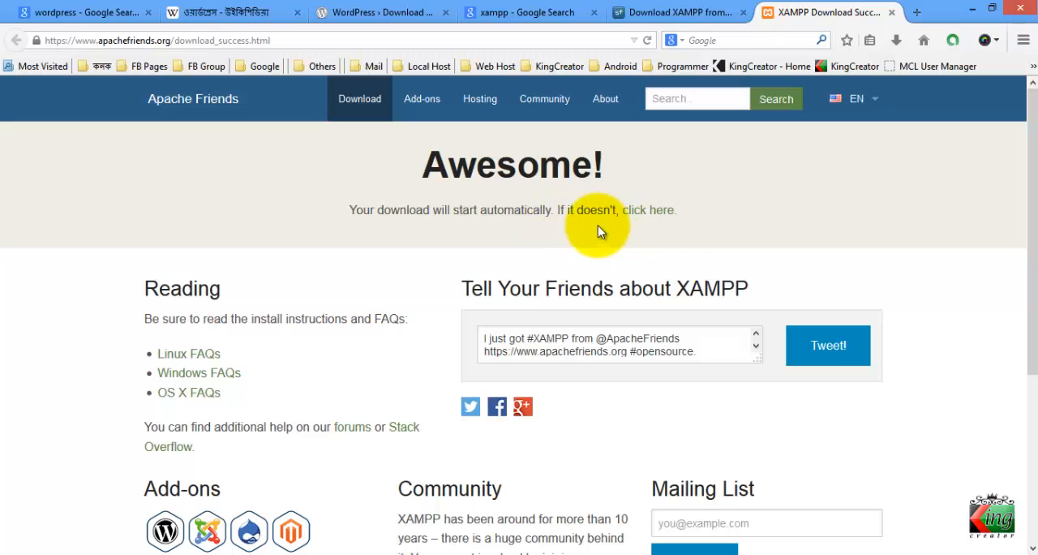
# Start downloading xampp-win32-1.8.3-5-VC11-installer.exe through the manual download link, cancel the transfer and minimize Firefox
pyautogui.click(658, 222)
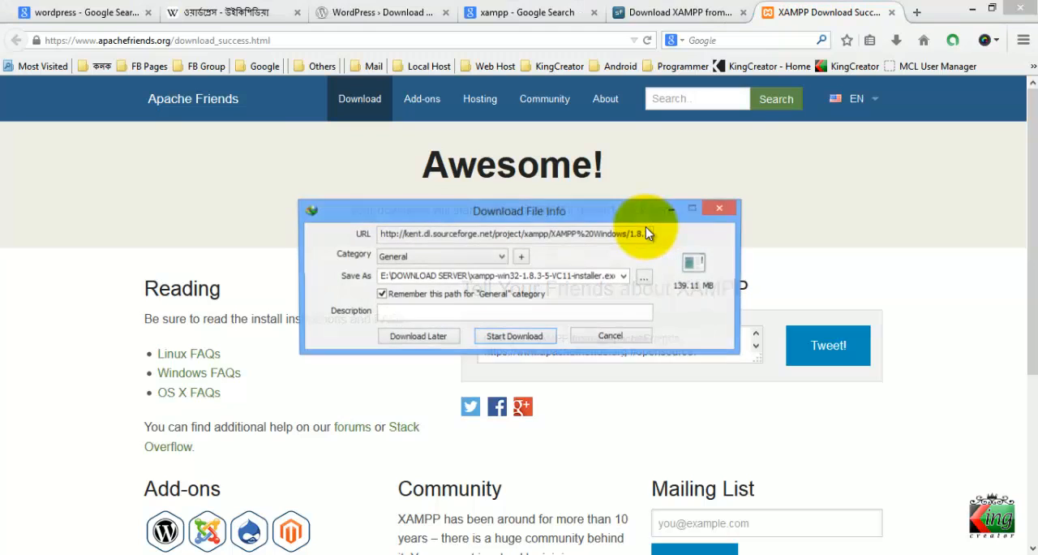
pyautogui.moveTo(618, 220); pyautogui.dragTo(618, 213)
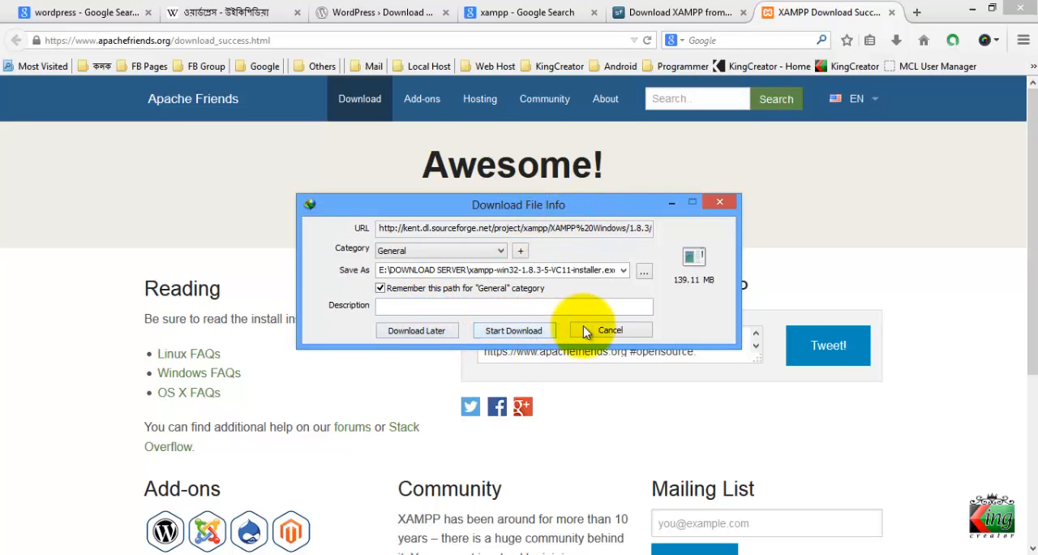
pyautogui.click(501, 336)
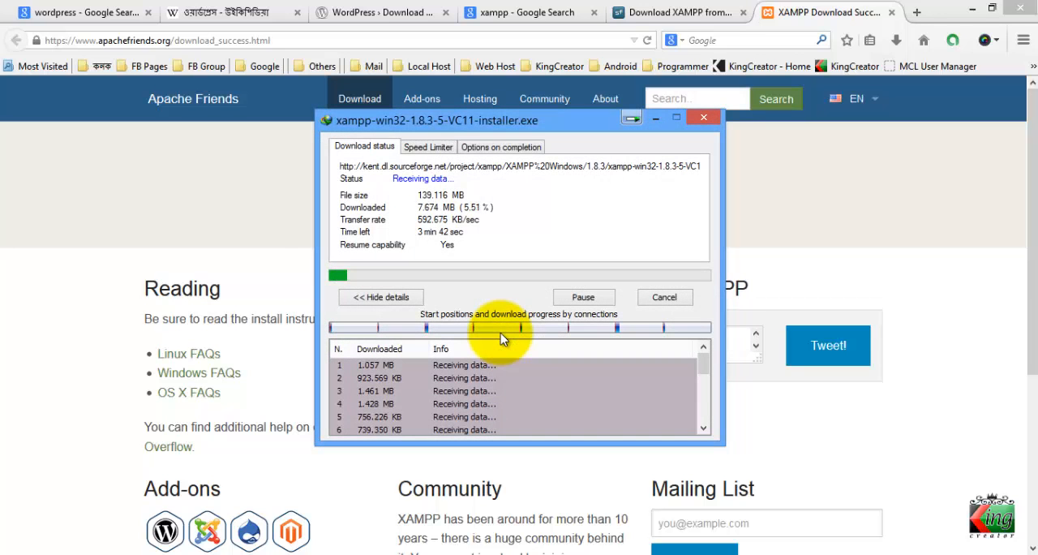
pyautogui.click(598, 298)
pyautogui.click(649, 300)
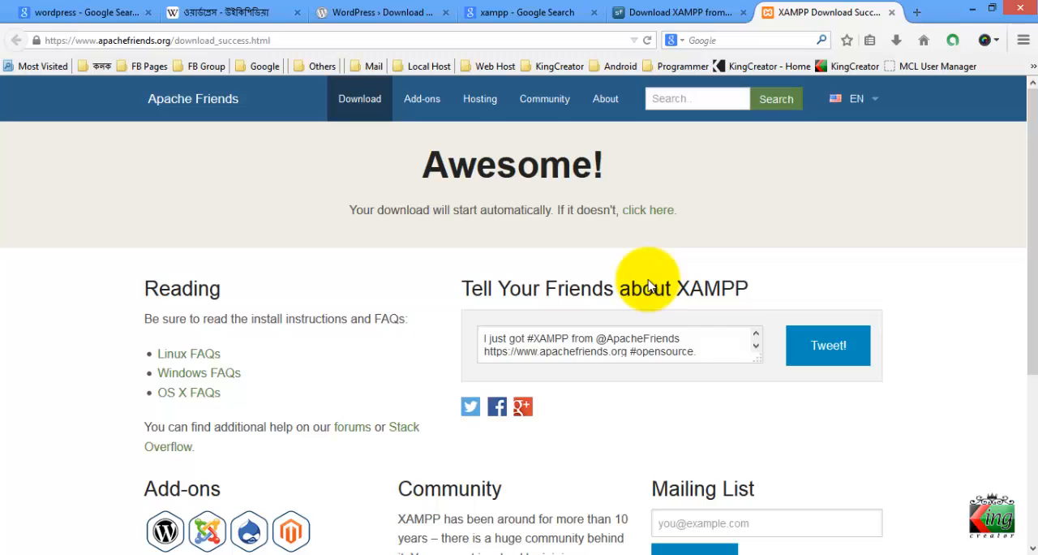
pyautogui.click(973, 9)
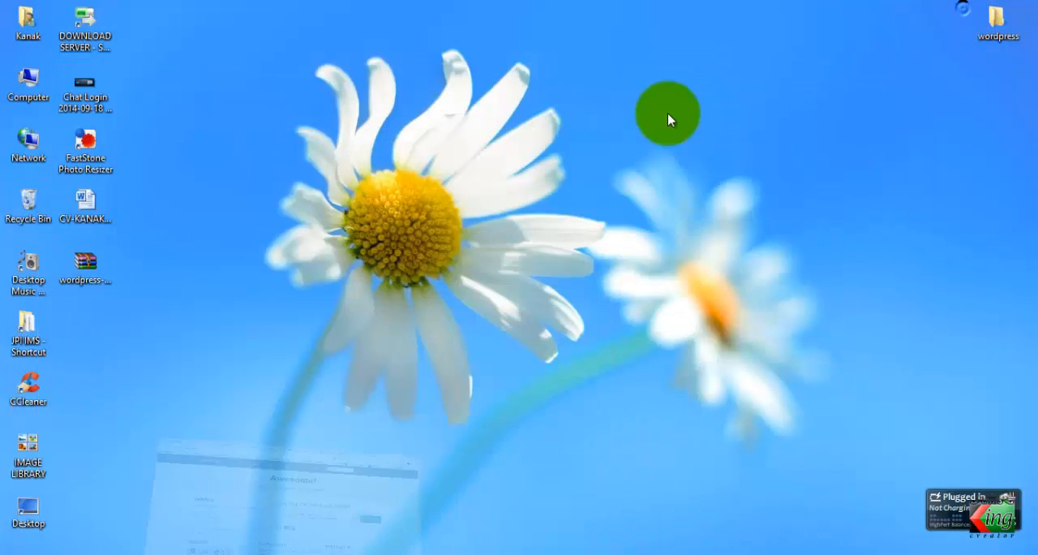
pyautogui.rightClick(558, 116)
pyautogui.click(574, 158)
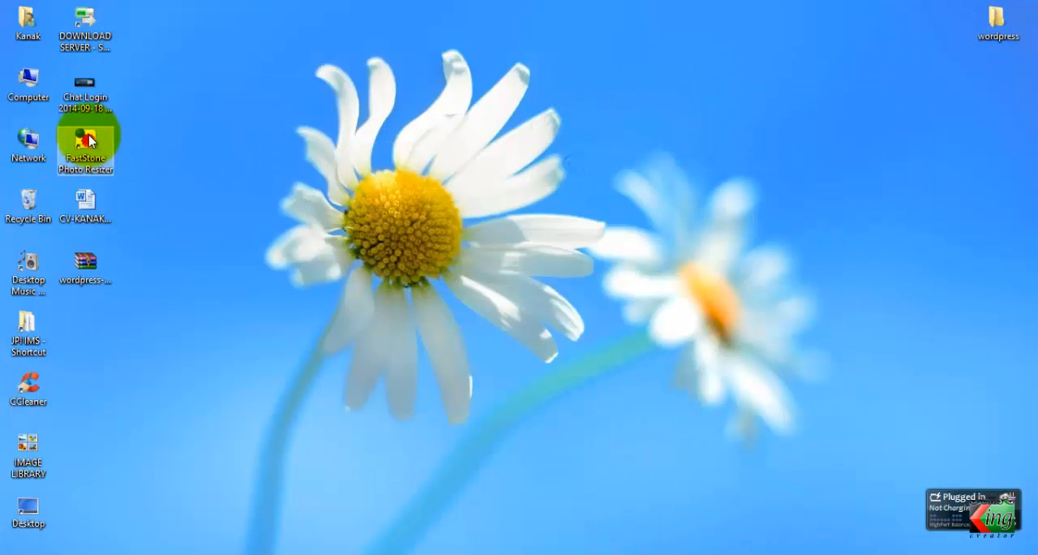
pyautogui.click(40, 90)
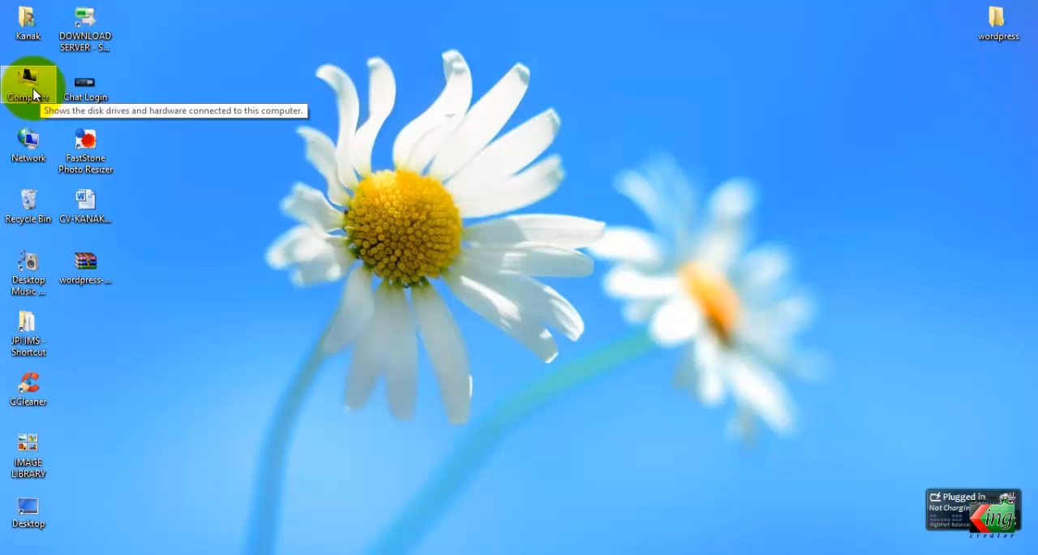
# Launch the XAMPP Control Panel from the Start screen and check whether the Apache and MySQL modules are running
pyautogui.click(8, 549)
pyautogui.scroll(-10, 162, 384)
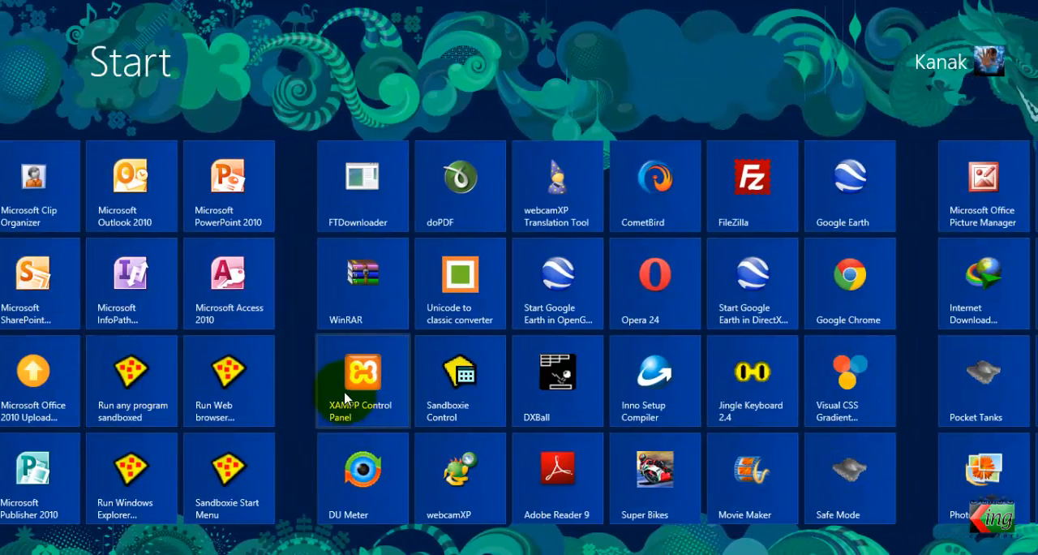
pyautogui.click(376, 385)
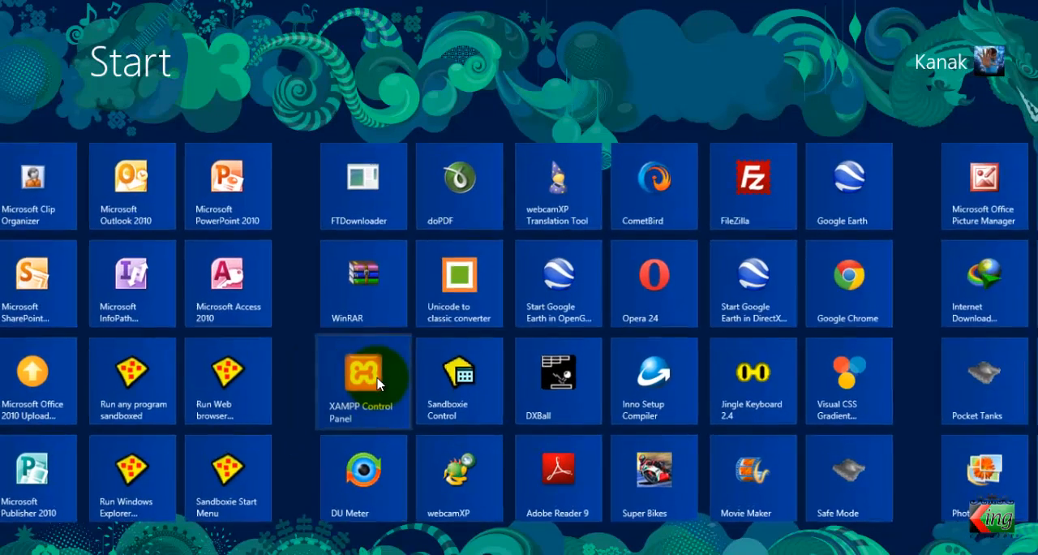
pyautogui.click(378, 385)
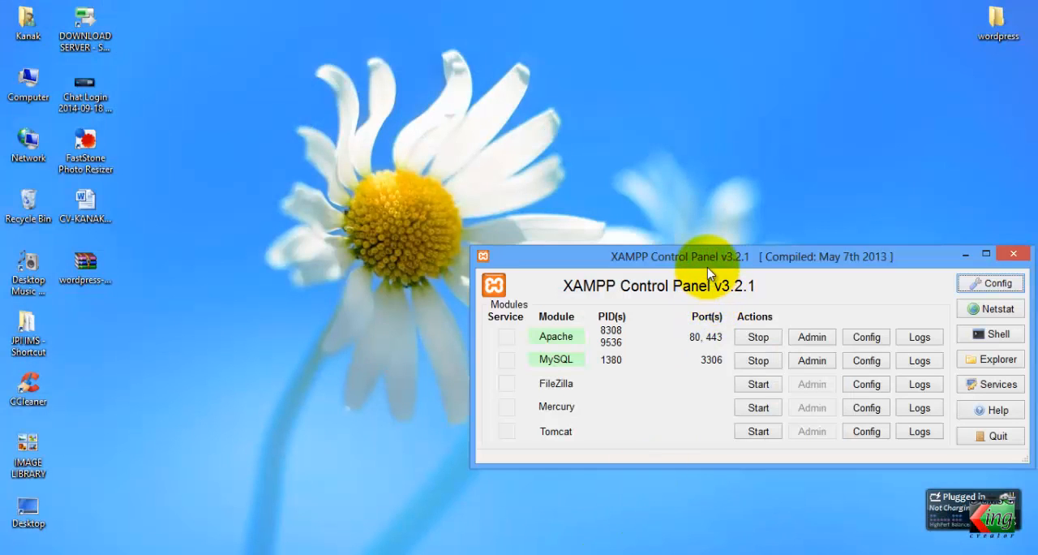
pyautogui.moveTo(691, 255); pyautogui.dragTo(639, 241)
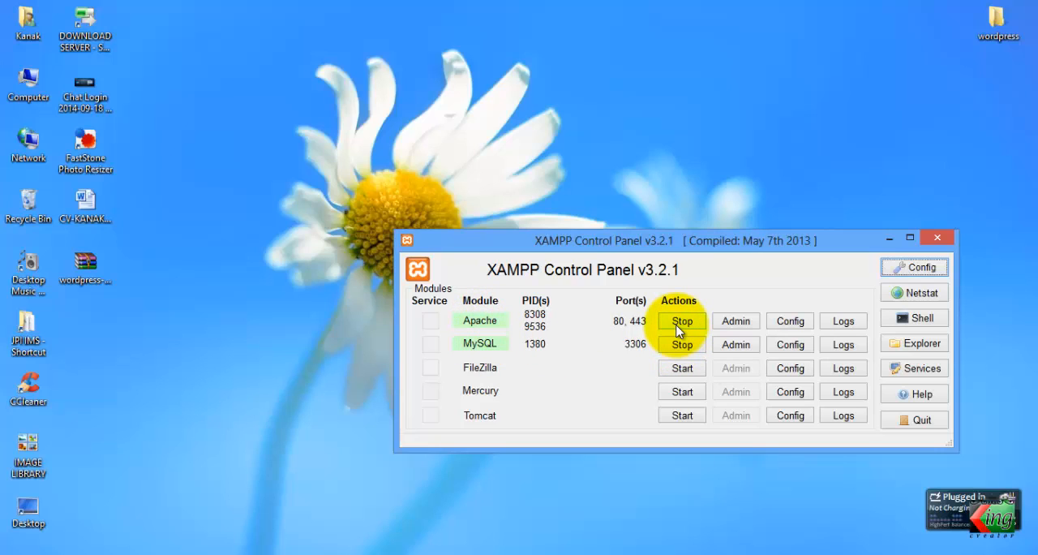
# Minimize the XAMPP Control Panel and restore it on the desktop
pyautogui.click(888, 240)
pyautogui.rightClick(667, 219)
pyautogui.click(686, 262)
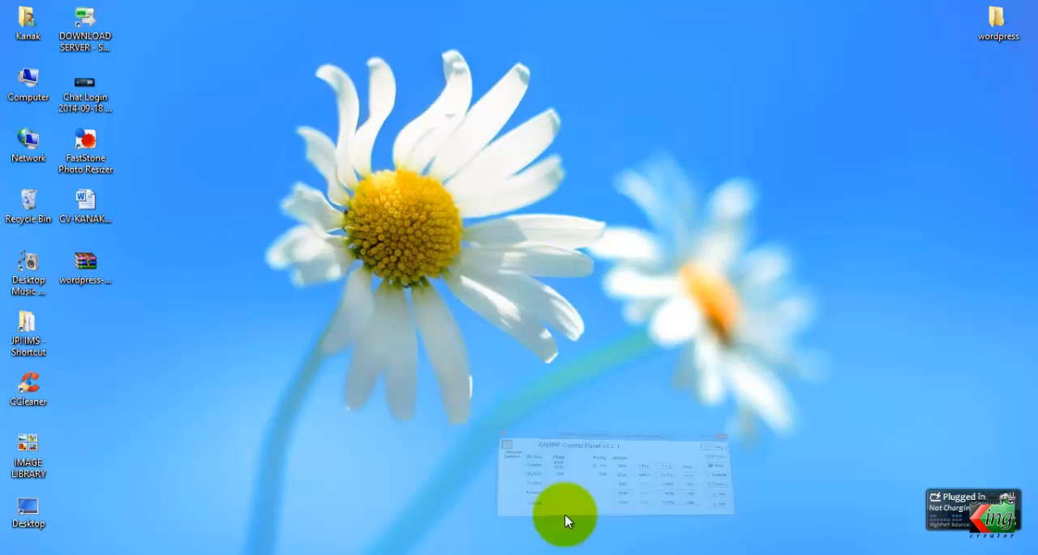
pyautogui.click(565, 510)
pyautogui.moveTo(811, 245); pyautogui.dragTo(848, 213)
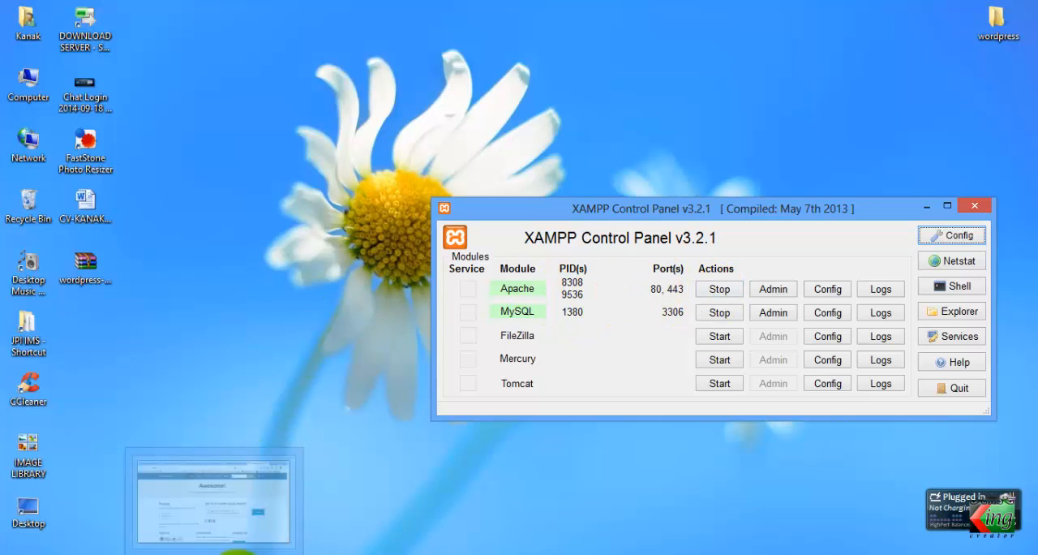
# Switch to Firefox and close all the open XAMPP, WordPress and search tabs, leaving only a blank tab
pyautogui.click(237, 552)
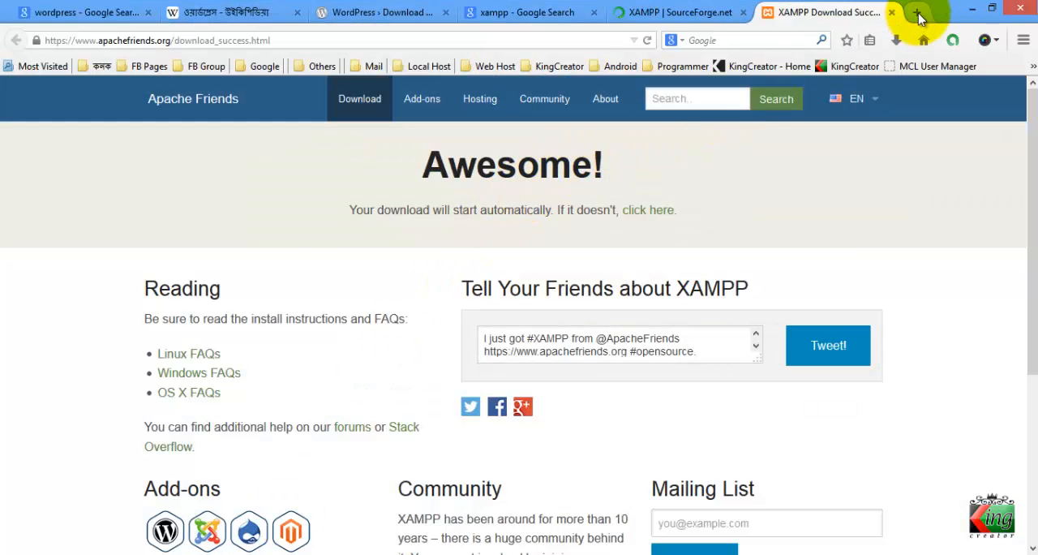
pyautogui.click(892, 13)
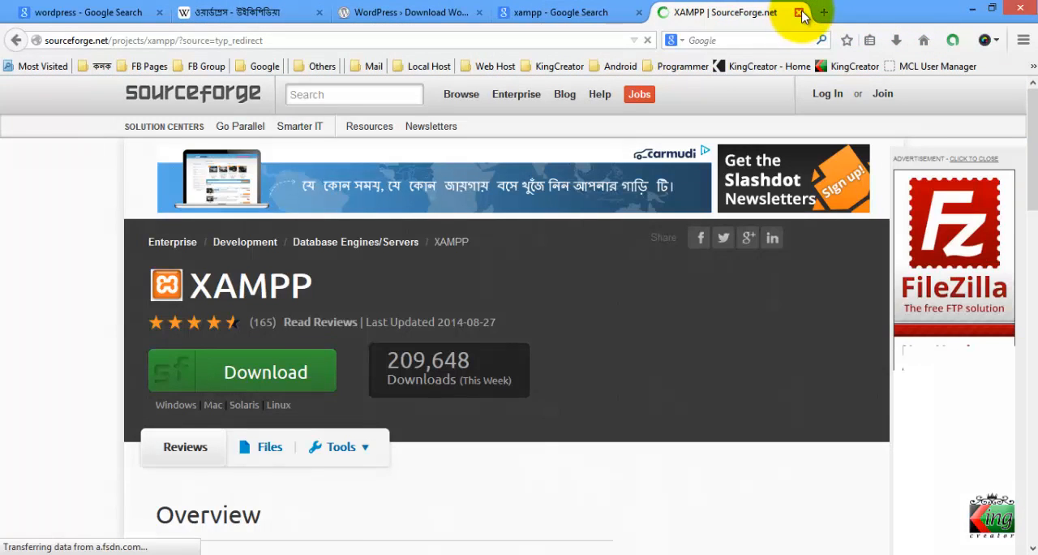
pyautogui.click(799, 14)
pyautogui.click(639, 14)
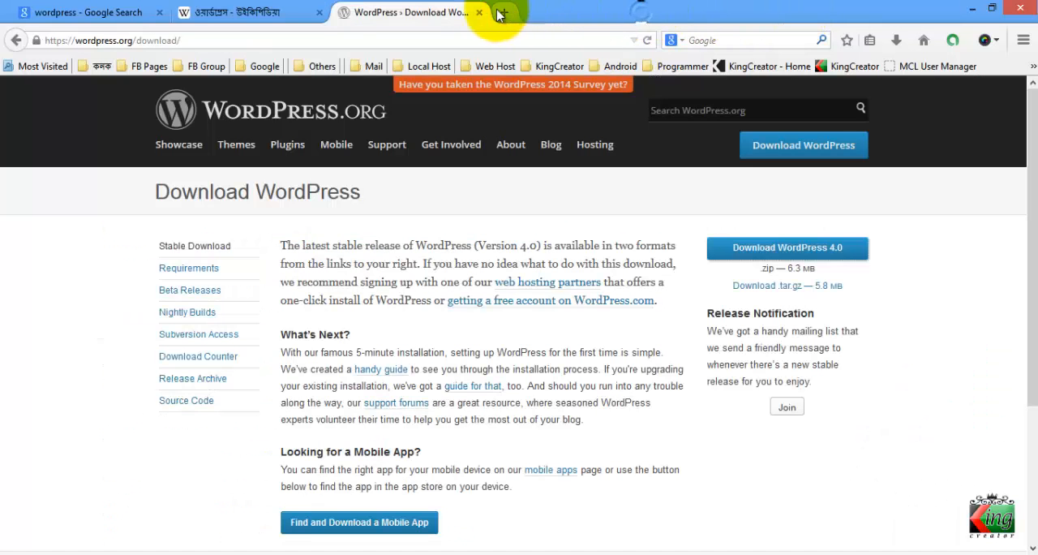
pyautogui.click(479, 13)
pyautogui.click(322, 14)
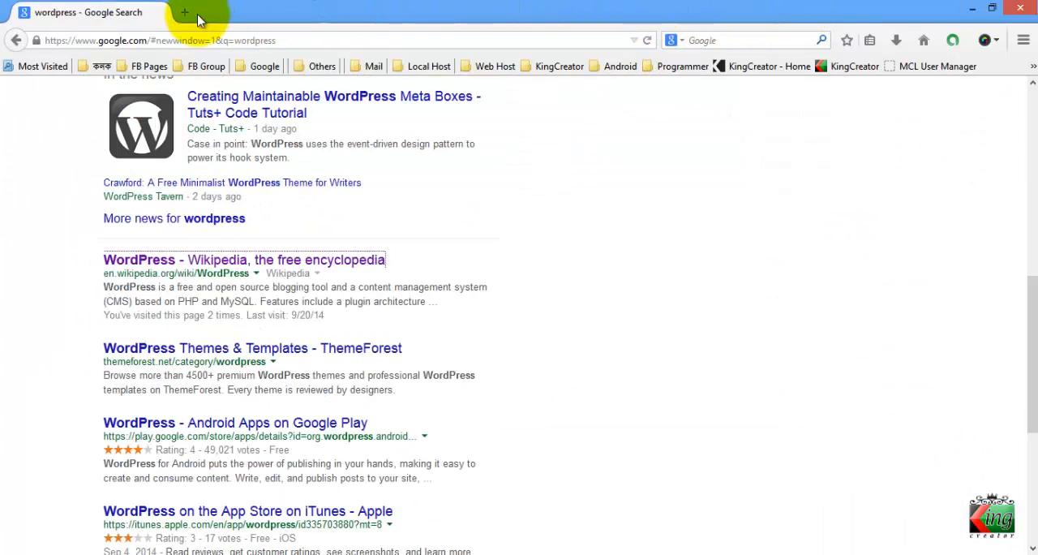
pyautogui.click(161, 13)
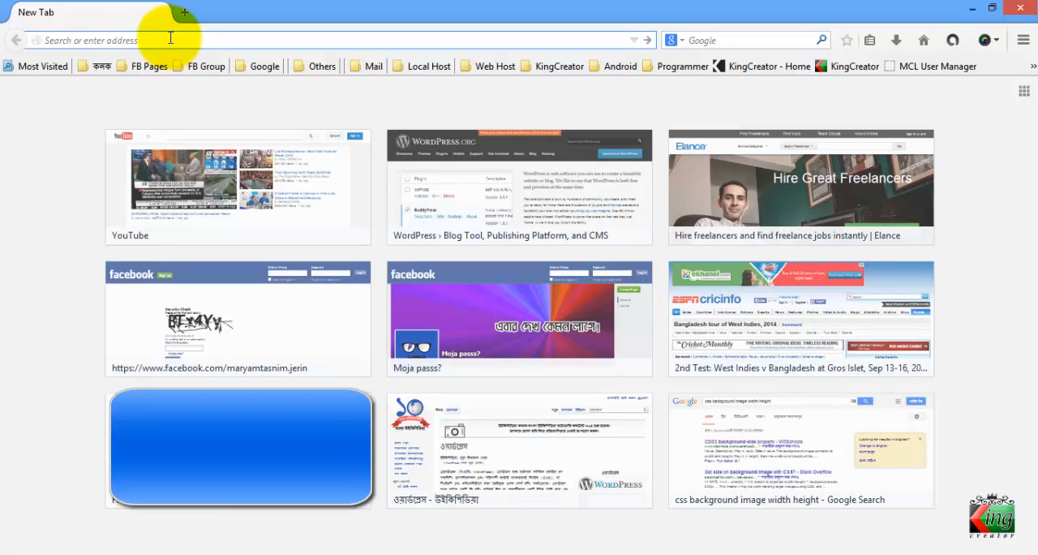
# Load localhost in the browser and read the welcome message on the XAMPP for Windows page
pyautogui.write('localho')
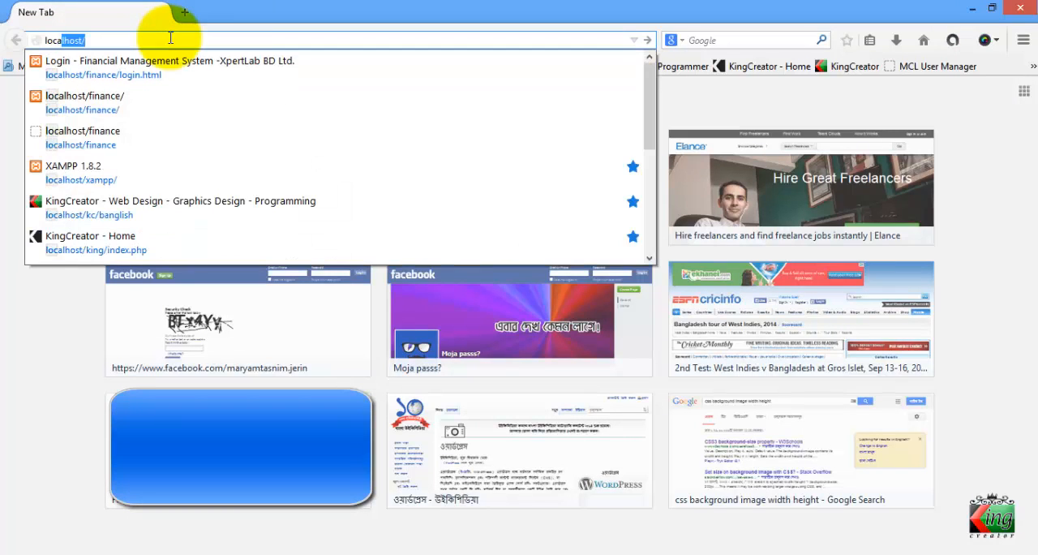
pyautogui.write('st')
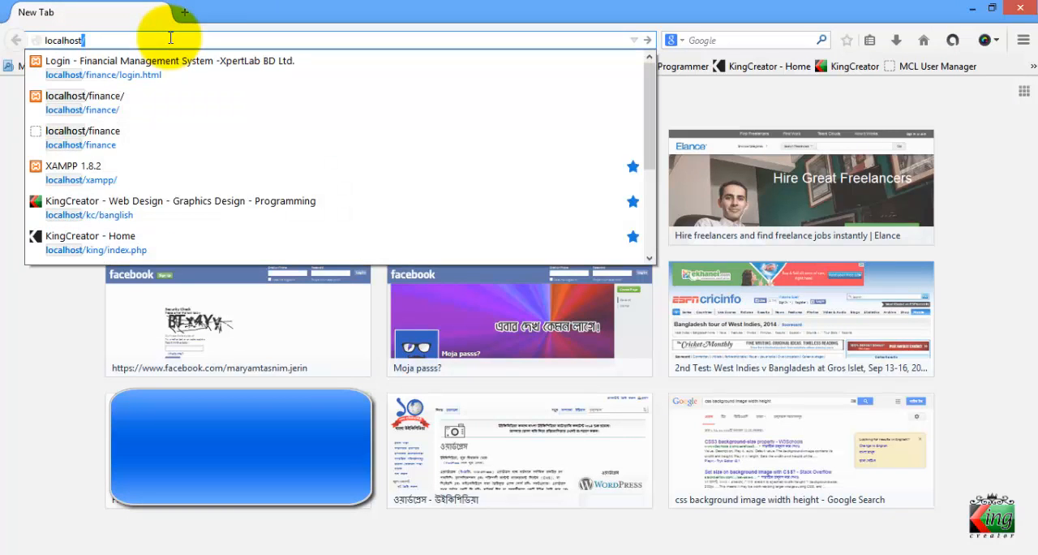
pyautogui.press('Return')
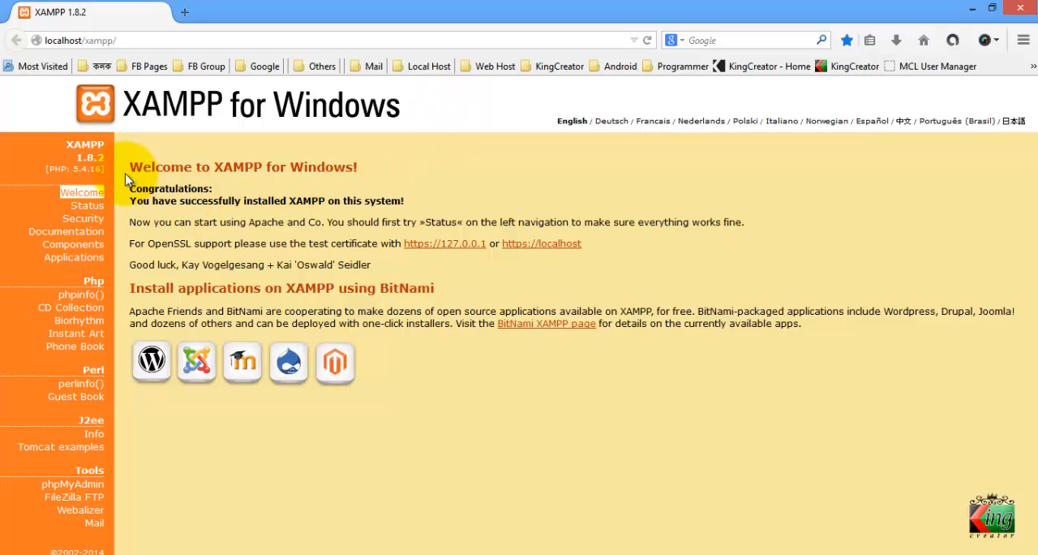
pyautogui.moveTo(129, 170); pyautogui.dragTo(324, 172)
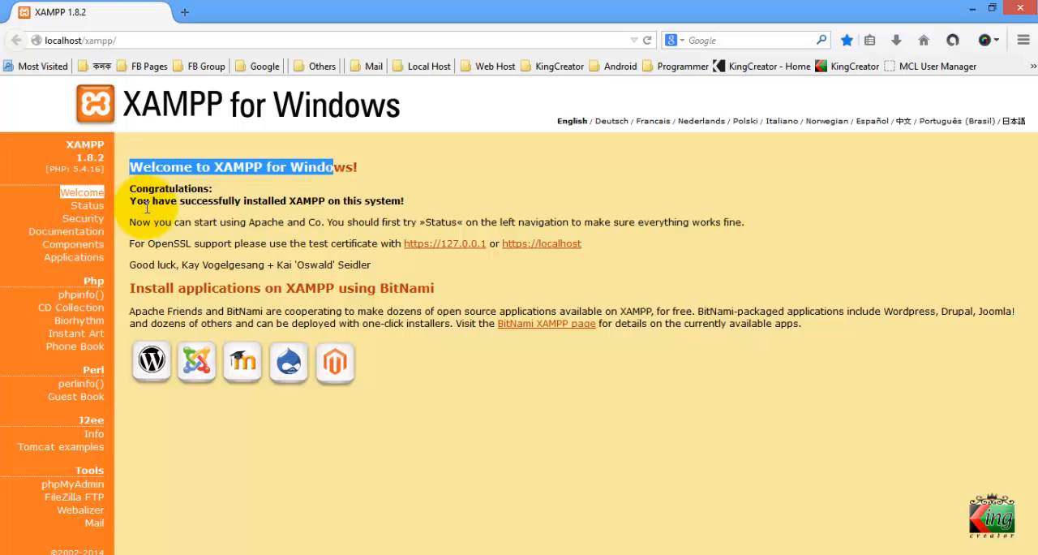
pyautogui.click(543, 225)
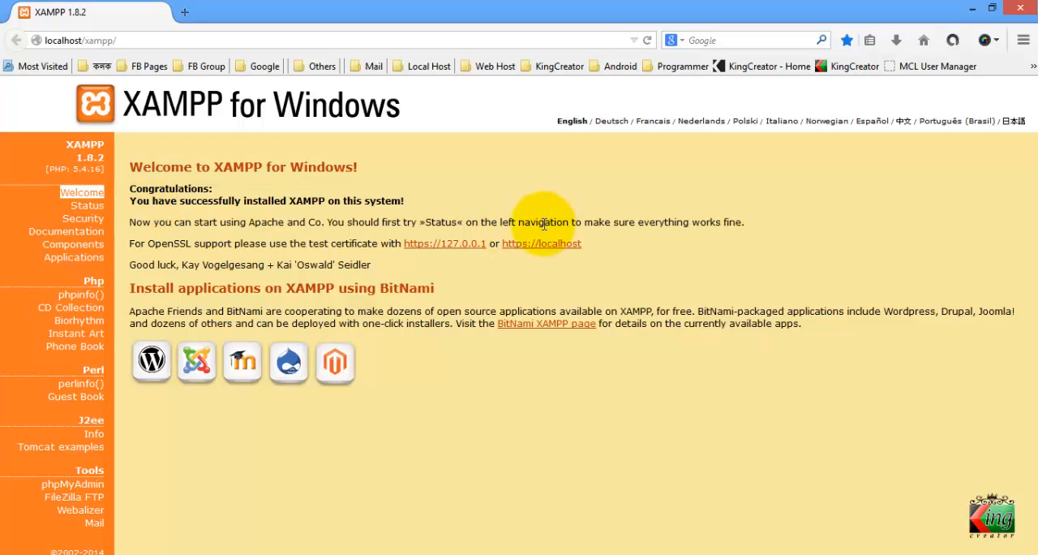
pyautogui.moveTo(544, 224); pyautogui.dragTo(419, 222)
pyautogui.click(419, 221)
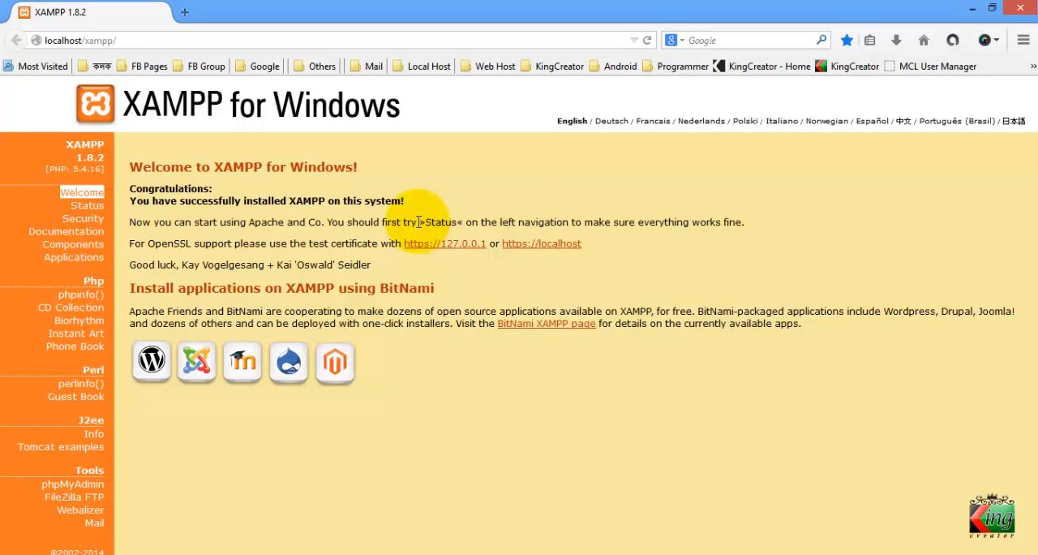
# Close the localhost page and Firefox, and refresh the desktop
pyautogui.click(185, 12)
pyautogui.click(156, 12)
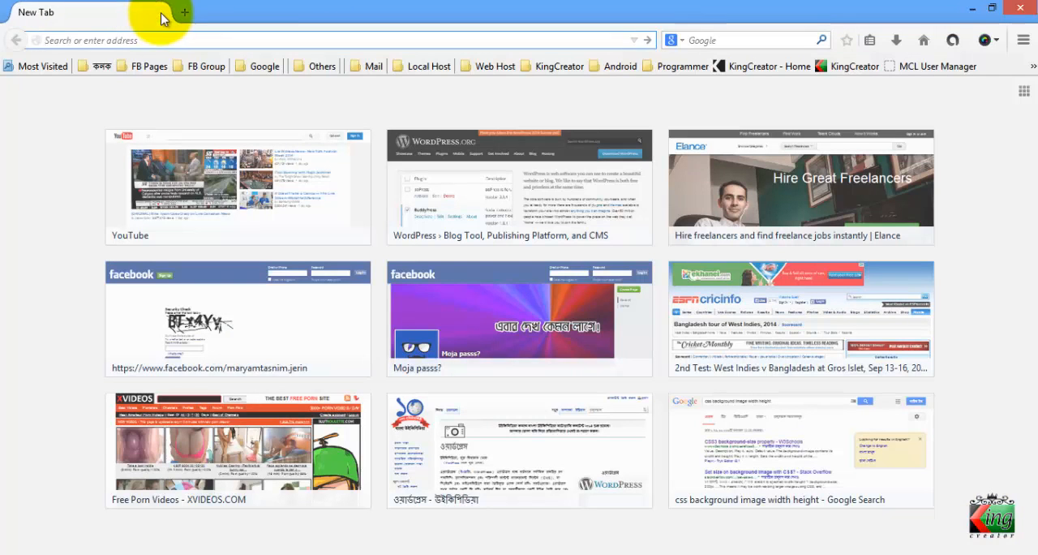
pyautogui.click(1027, 7)
pyautogui.rightClick(623, 86)
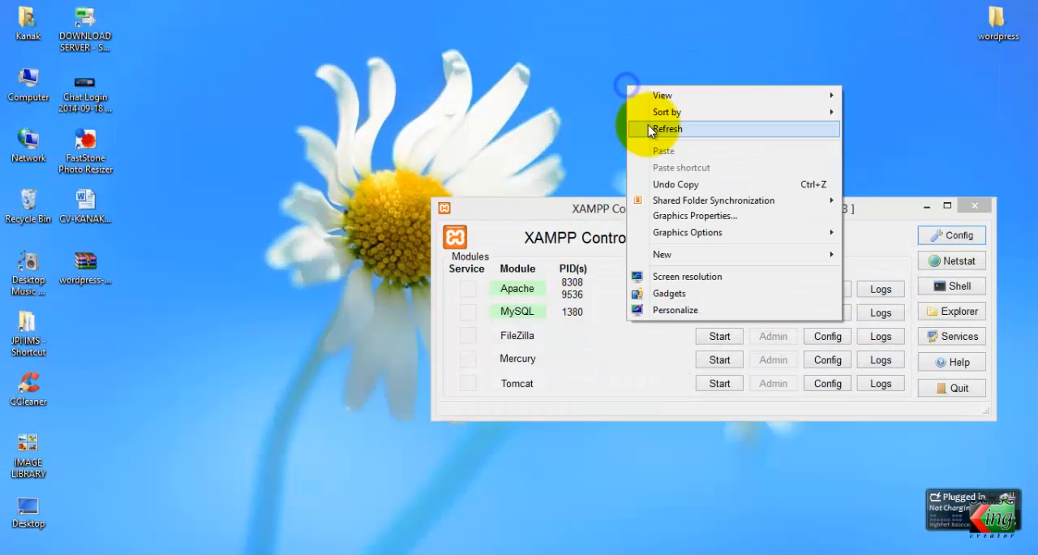
pyautogui.click(648, 128)
# Minimize the XAMPP Control Panel to clear the desktop around the extracted wordpress folder, and refresh the desktop
pyautogui.click(1012, 21)
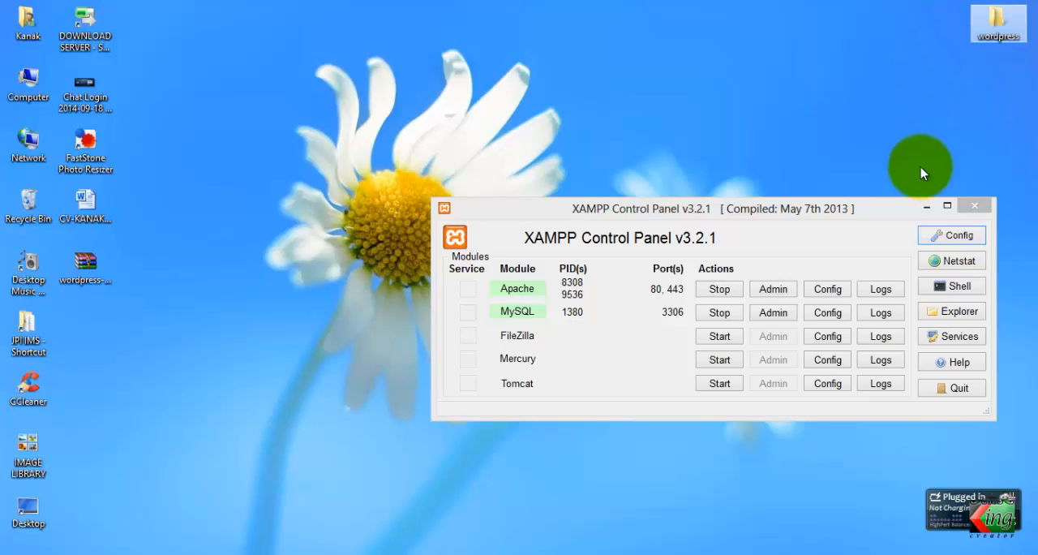
pyautogui.click(921, 202)
pyautogui.rightClick(721, 126)
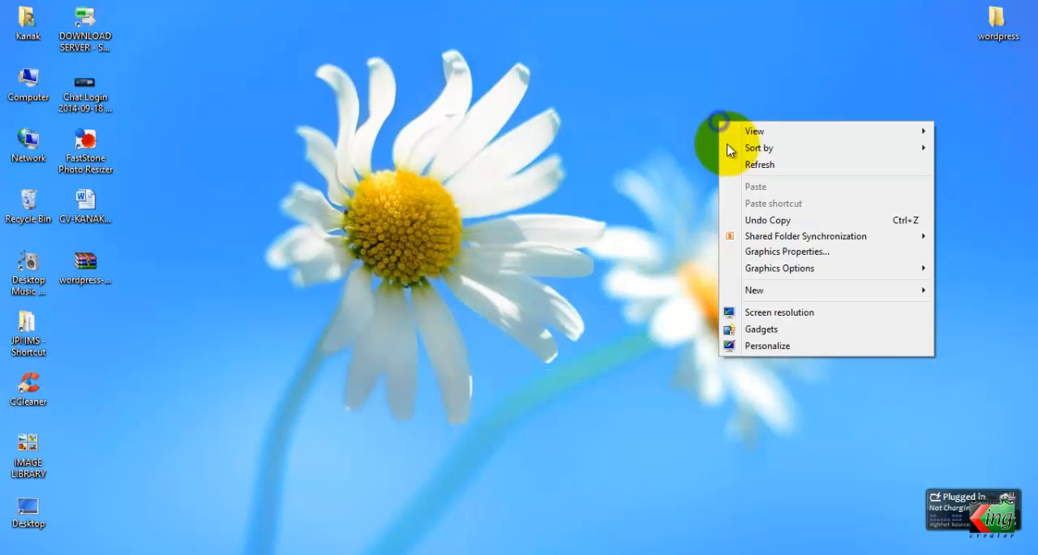
pyautogui.click(733, 164)
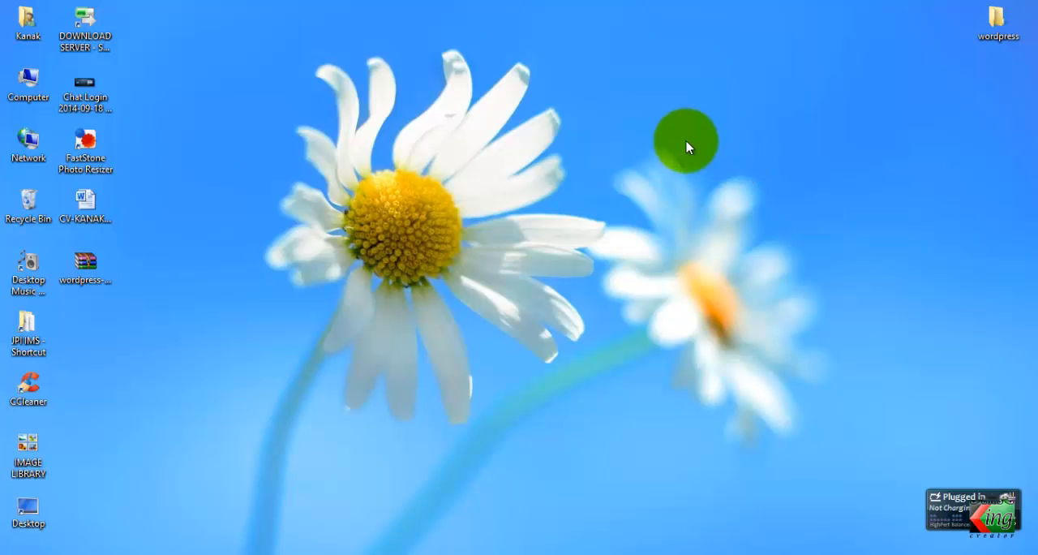
# Open the xampp folder on Local Disk (C:) in a maximized File Explorer window
pyautogui.doubleClick(16, 81)
pyautogui.doubleClick(664, 44)
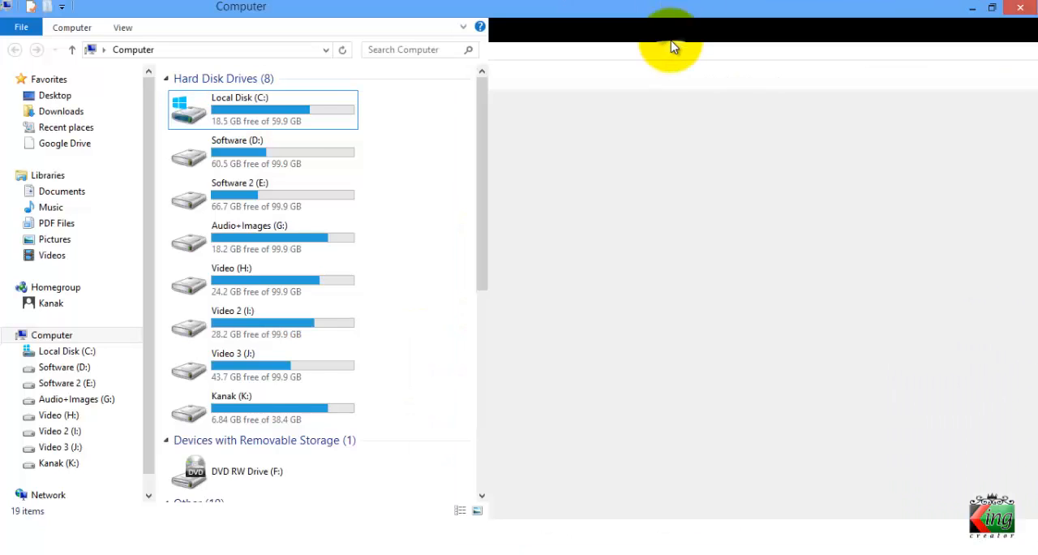
pyautogui.doubleClick(297, 107)
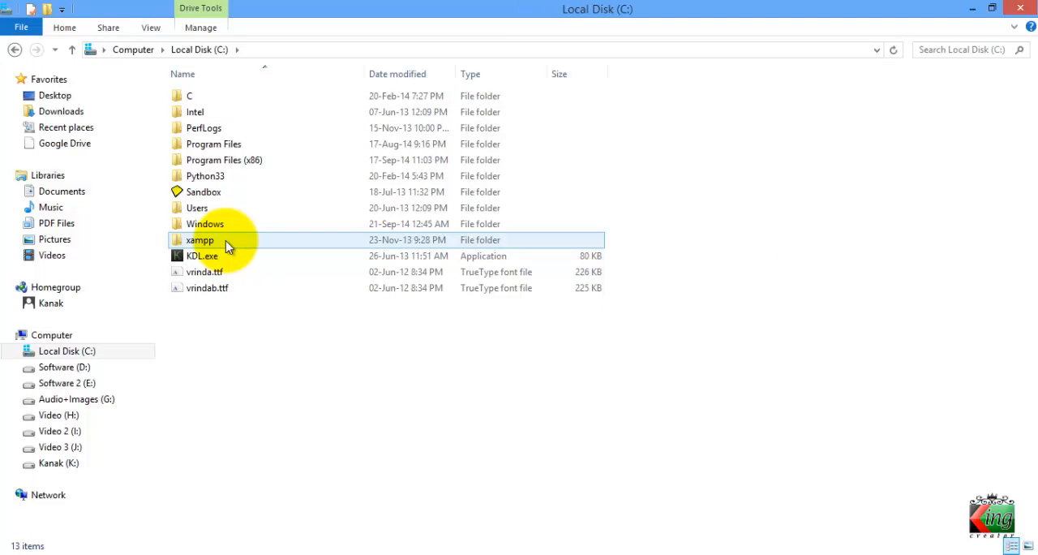
pyautogui.doubleClick(227, 244)
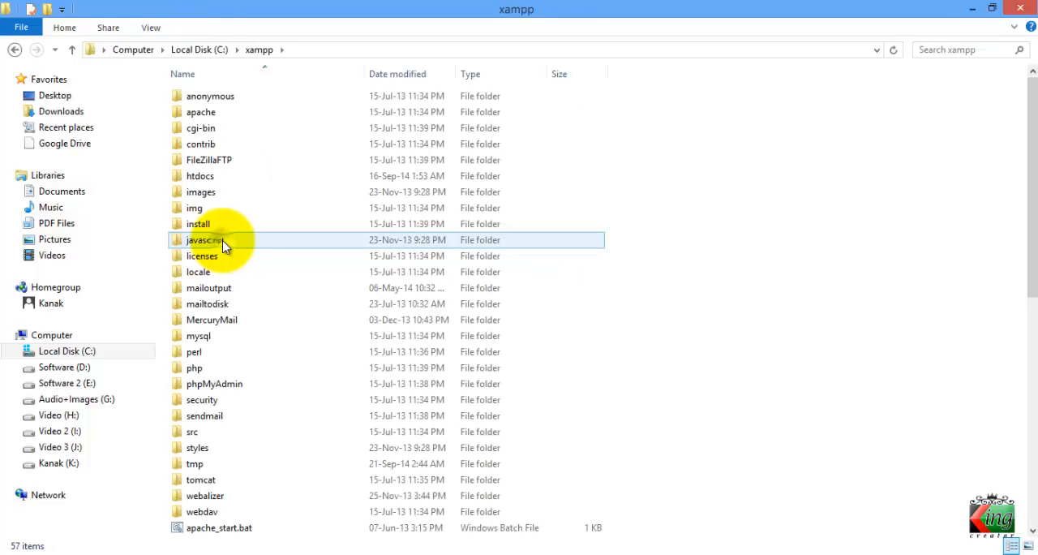
# Look through the contents of the xampp folder and open its htdocs subfolder
pyautogui.scroll(-1, 227, 145)
pyautogui.scroll(-5, 227, 144)
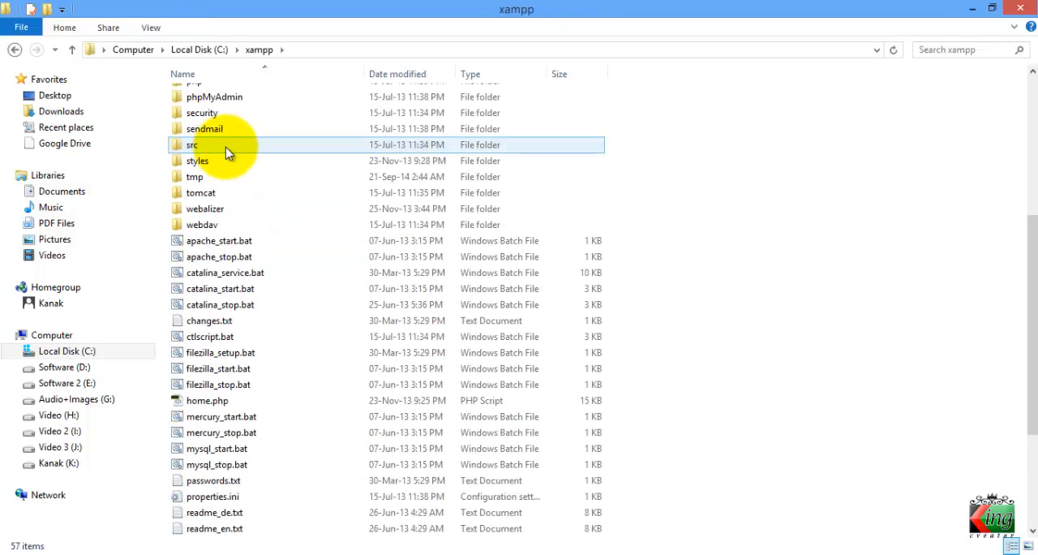
pyautogui.scroll(6, 229, 152)
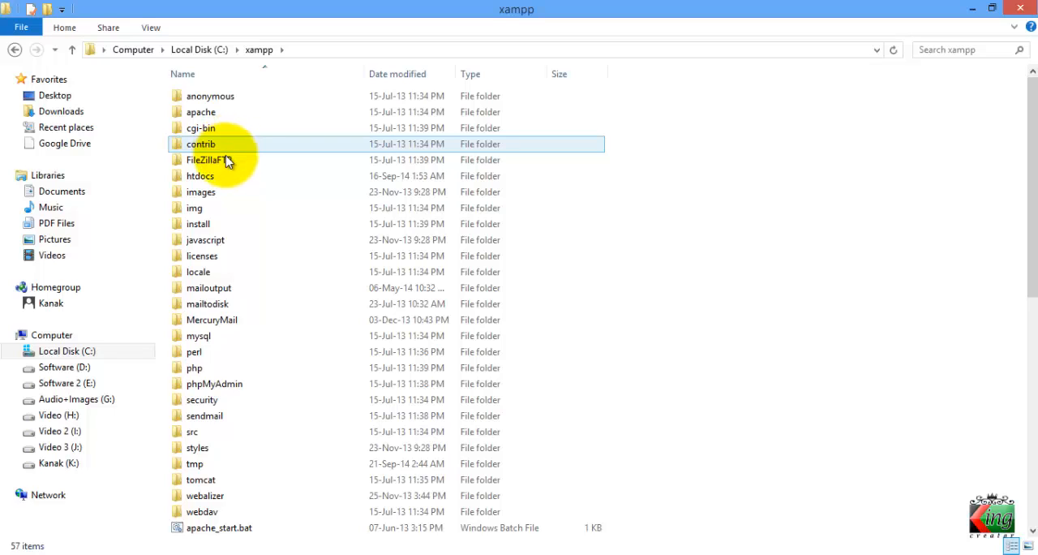
pyautogui.click(220, 178)
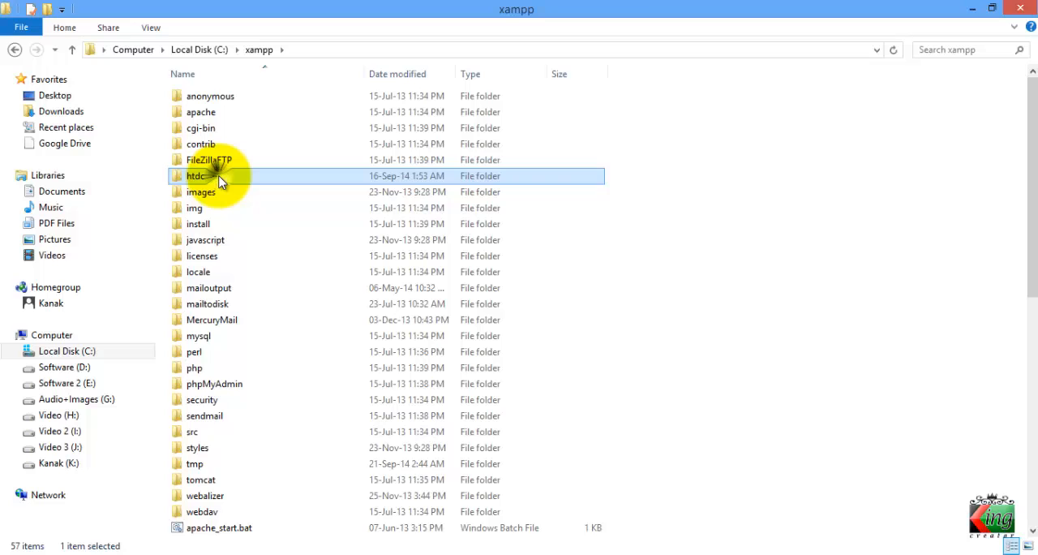
pyautogui.doubleClick(219, 178)
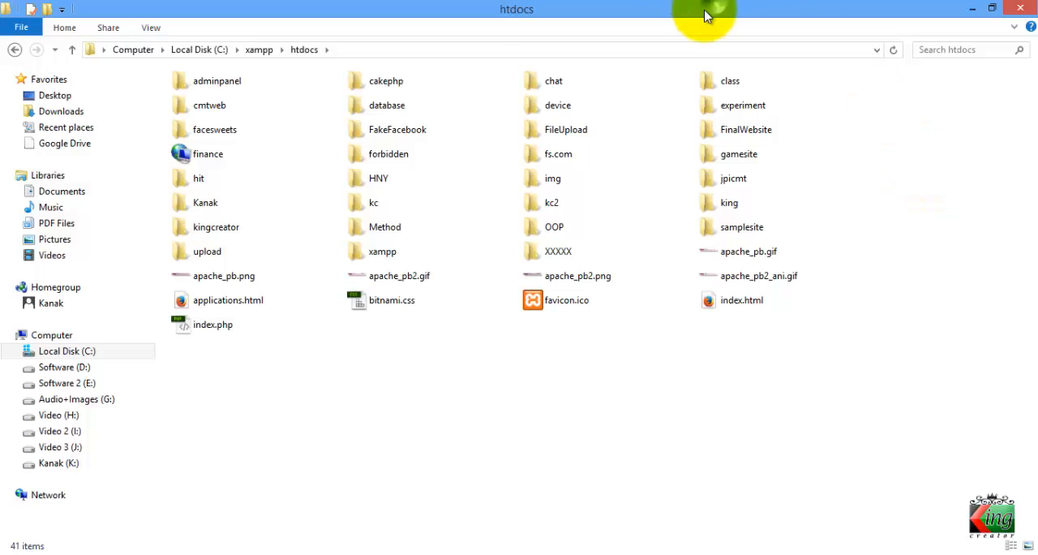
pyautogui.moveTo(703, 11); pyautogui.dragTo(373, 20)
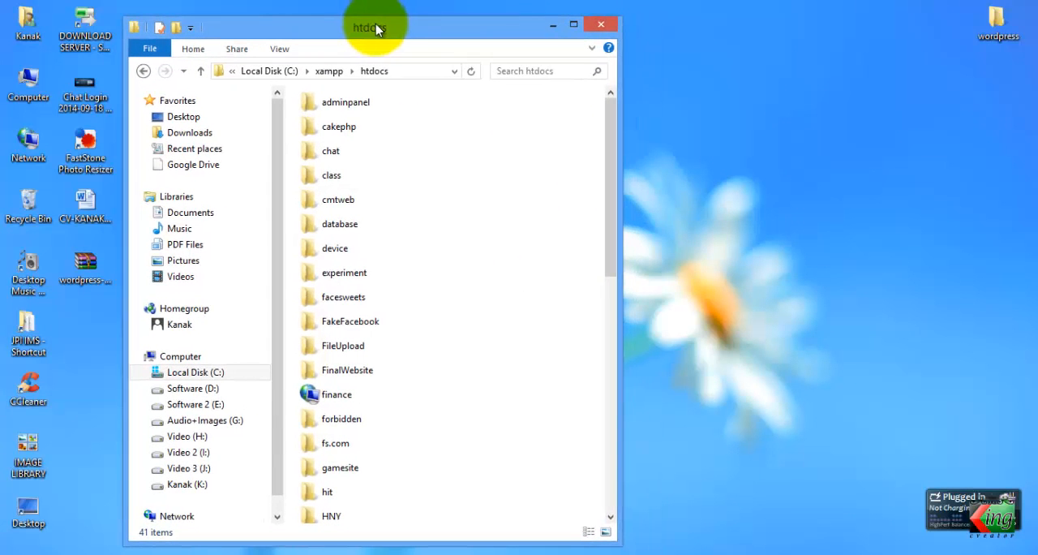
pyautogui.doubleClick(383, 20)
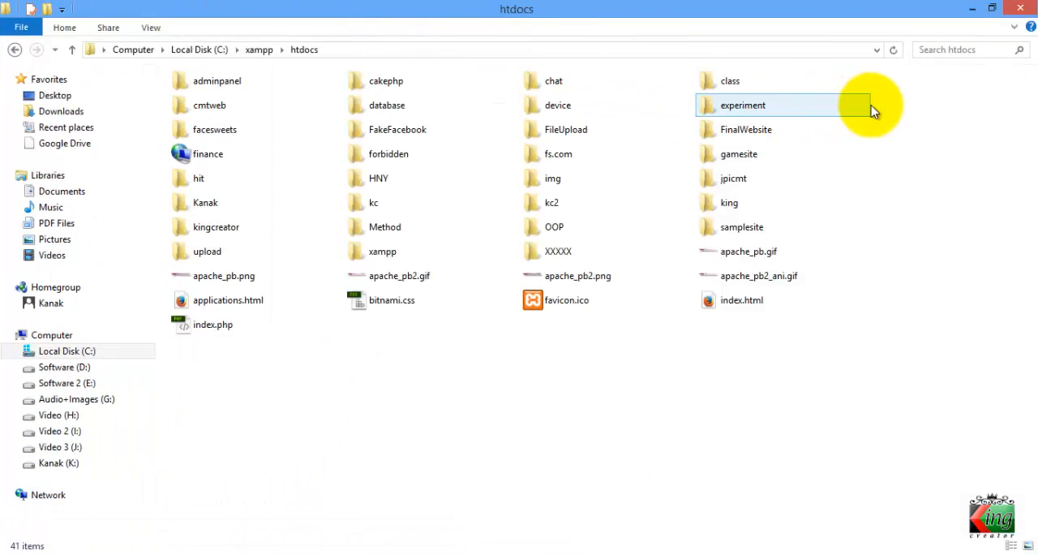
pyautogui.moveTo(861, 135)
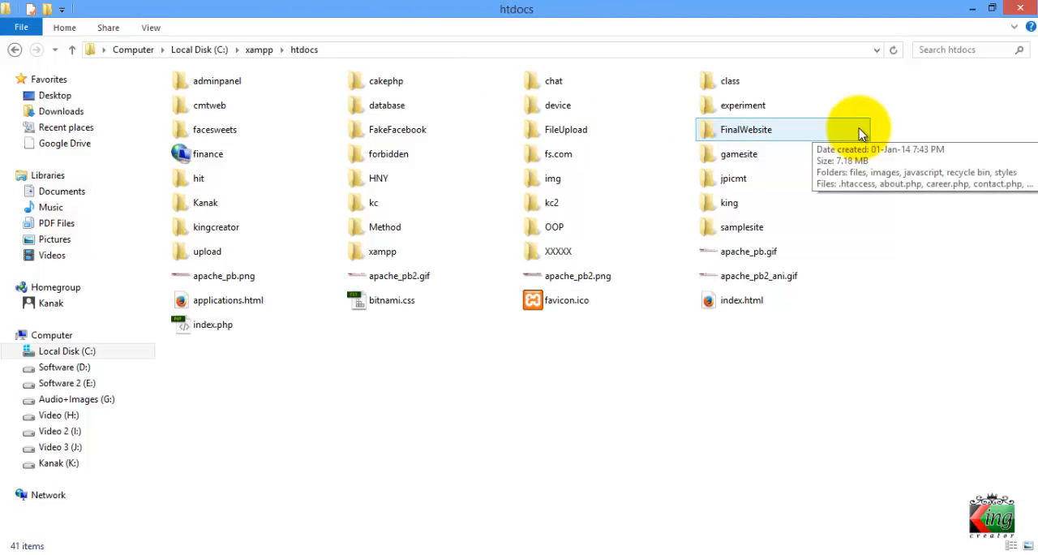
# Shrink the htdocs window to expose the desktop and copy the extracted wordpress folder from there
pyautogui.doubleClick(787, 7)
pyautogui.moveTo(683, 35); pyautogui.dragTo(469, 22)
pyautogui.click(994, 27)
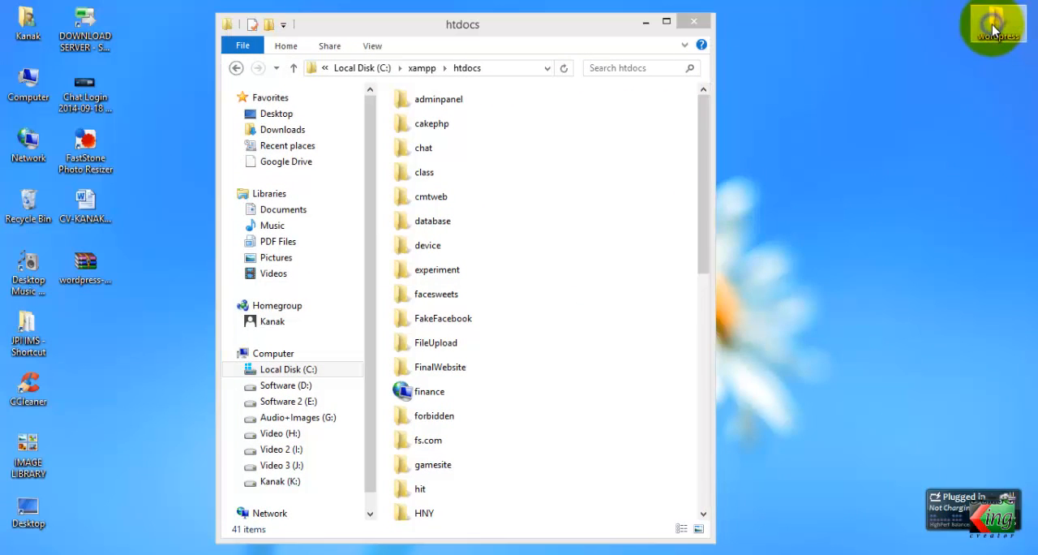
pyautogui.rightClick(994, 29)
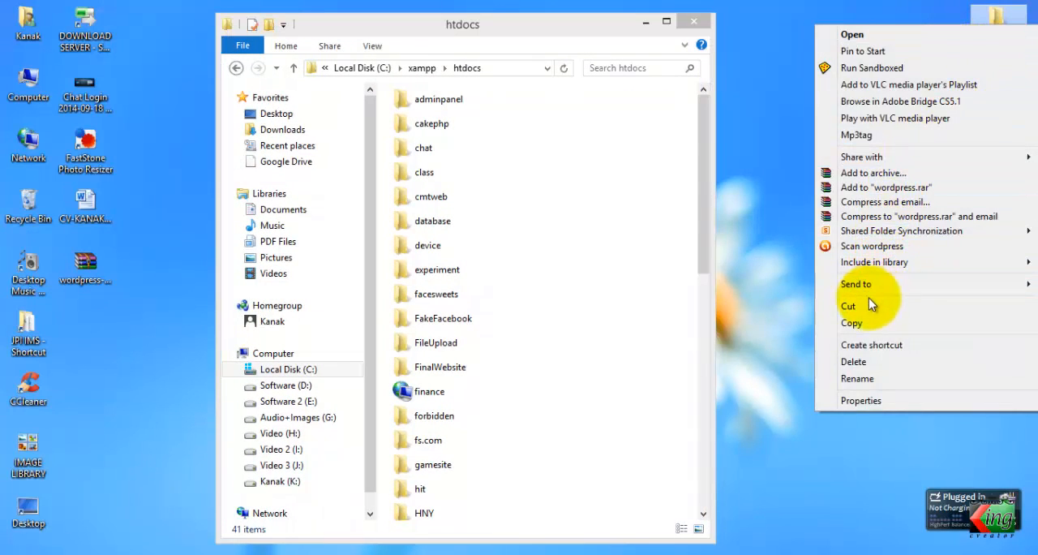
pyautogui.click(860, 323)
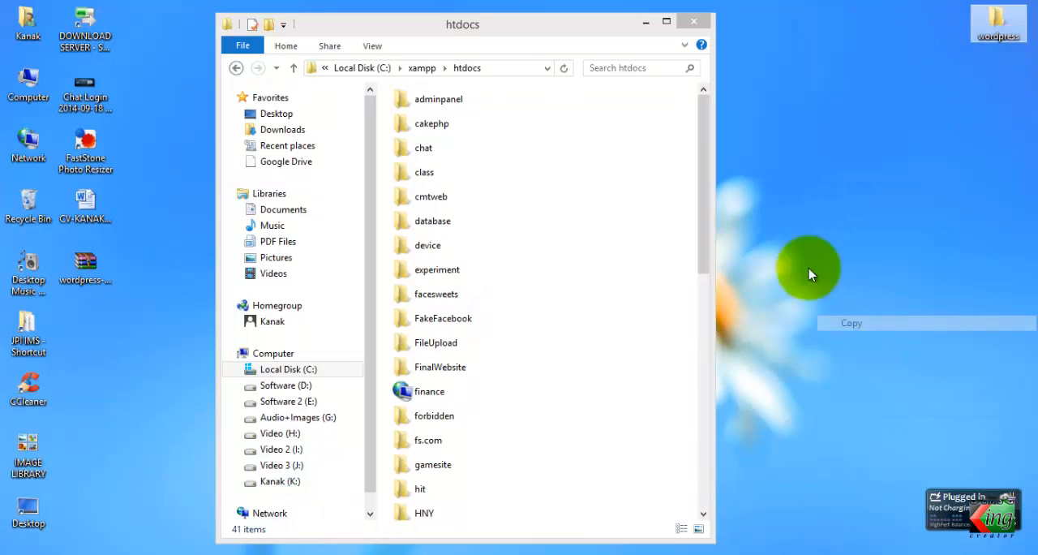
# Maximize the htdocs window, check its full path, and paste the copied wordpress folder into C:\xampp\htdocs
pyautogui.doubleClick(598, 30)
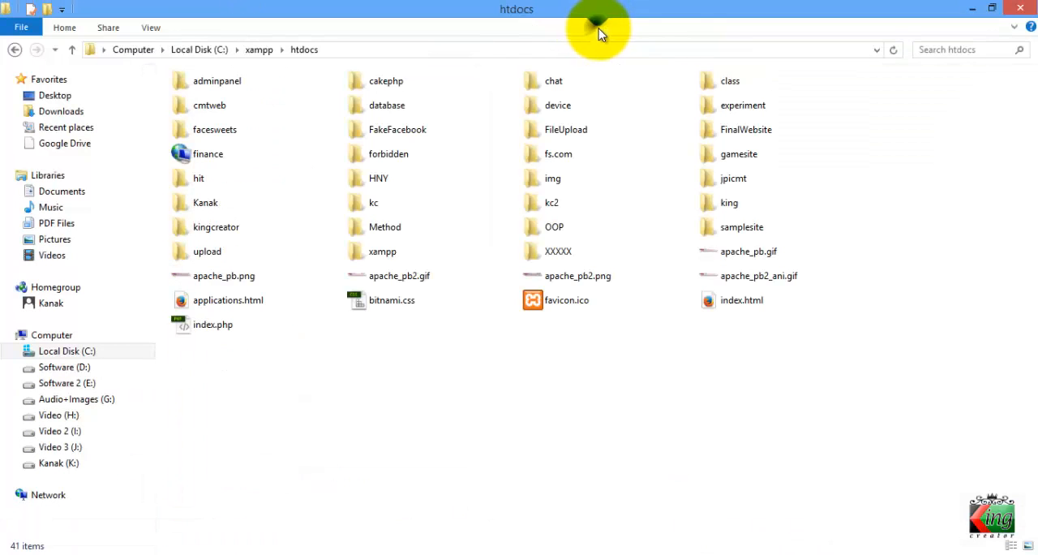
pyautogui.rightClick(919, 138)
pyautogui.click(394, 50)
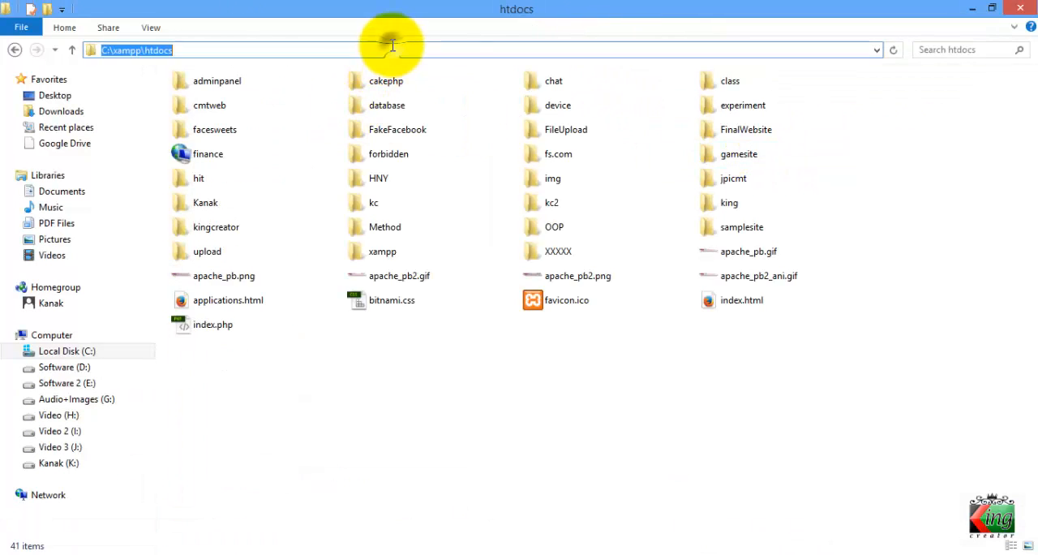
pyautogui.click(232, 48)
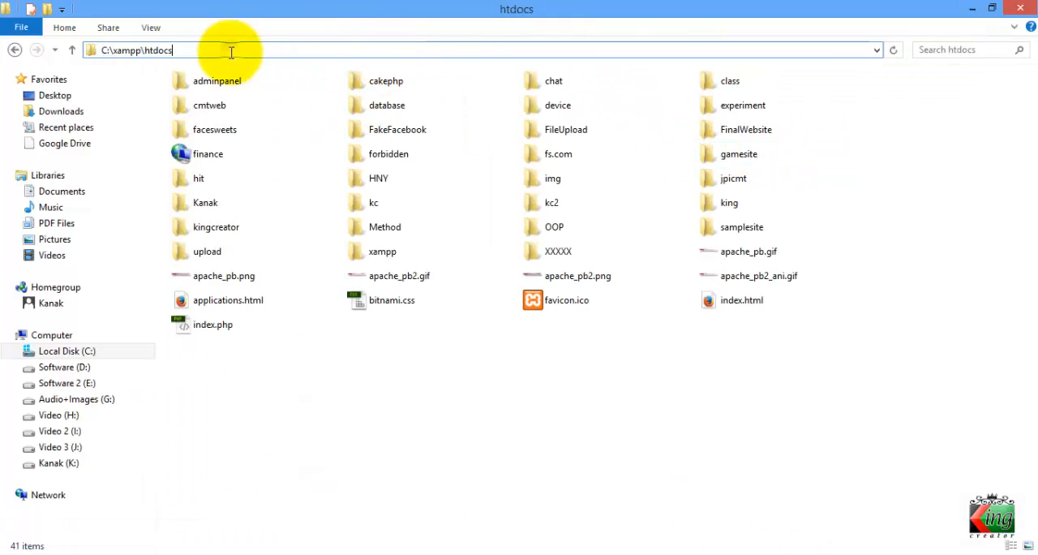
pyautogui.click(140, 50)
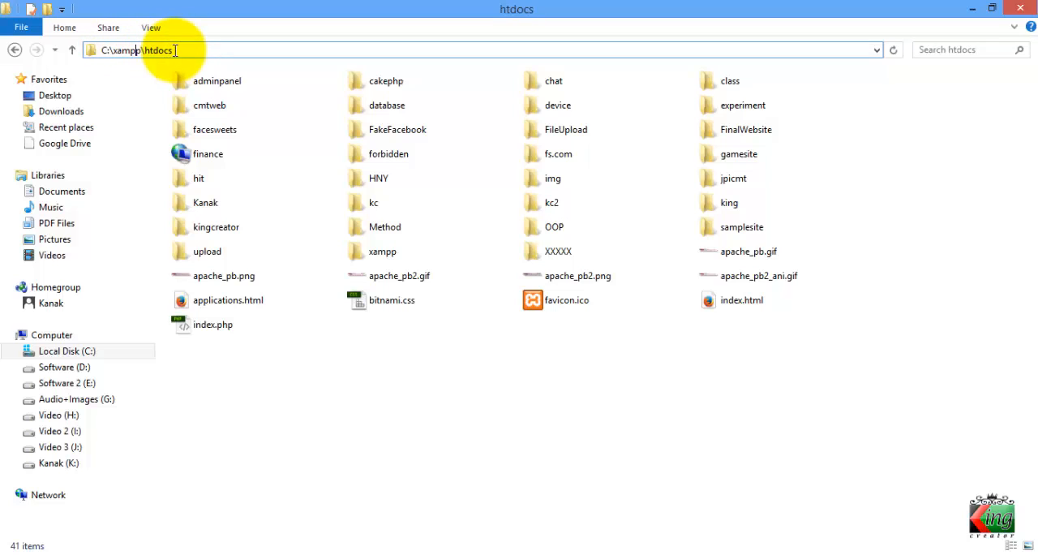
pyautogui.click(713, 334)
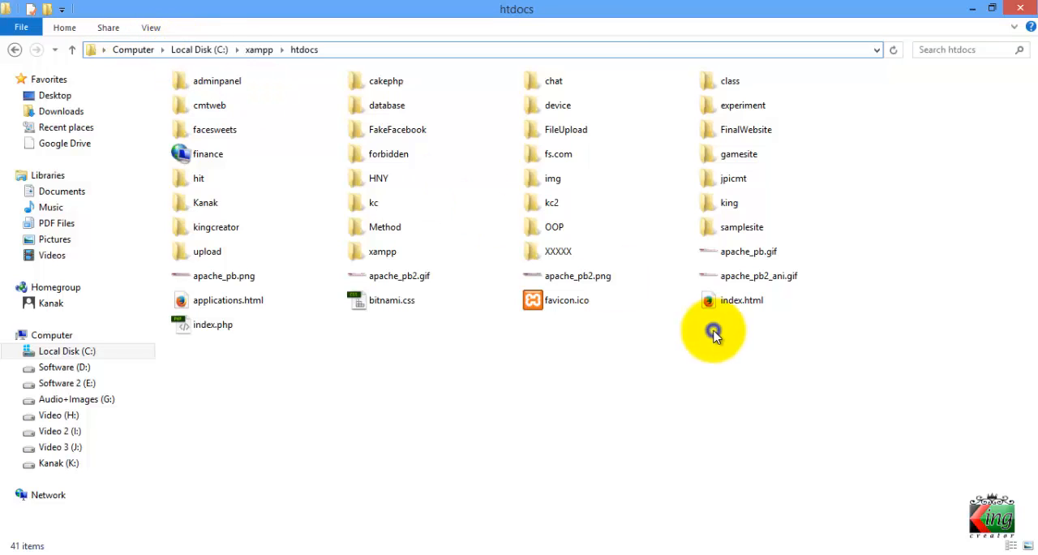
pyautogui.rightClick(714, 334)
pyautogui.click(761, 204)
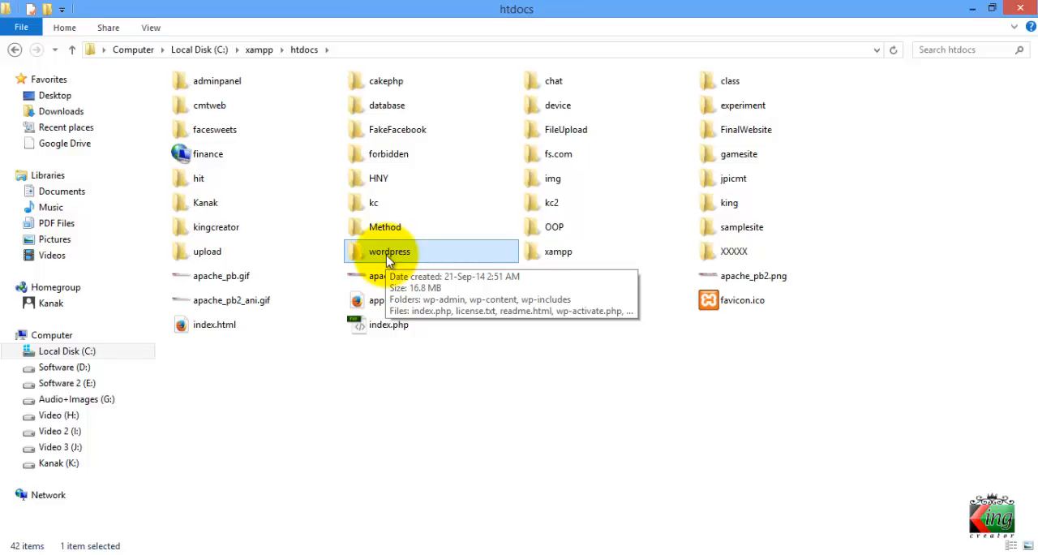
# Rename the pasted wordpress folder in htdocs as mywebsite
pyautogui.click(391, 253)
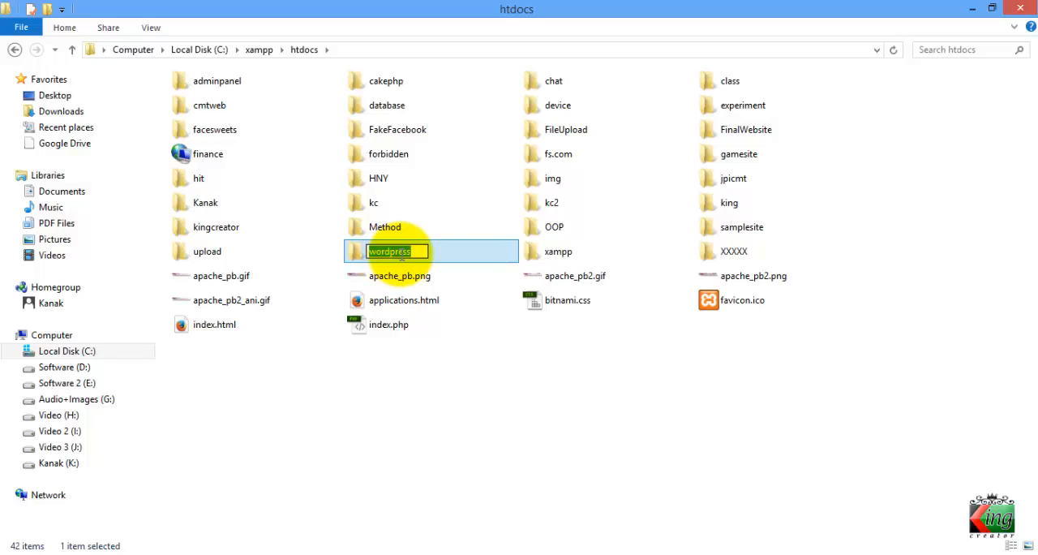
pyautogui.write('myw')
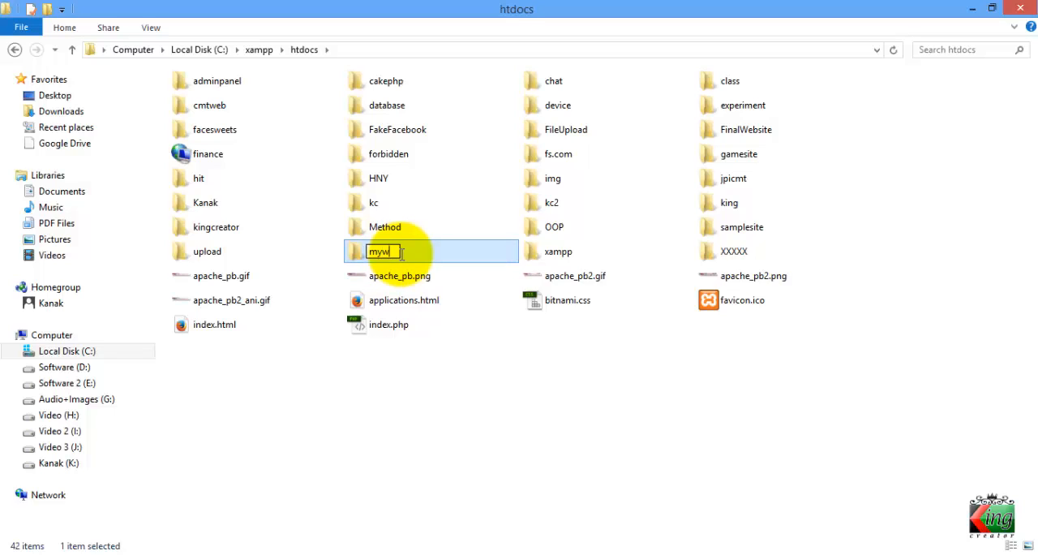
pyautogui.write('ebsite')
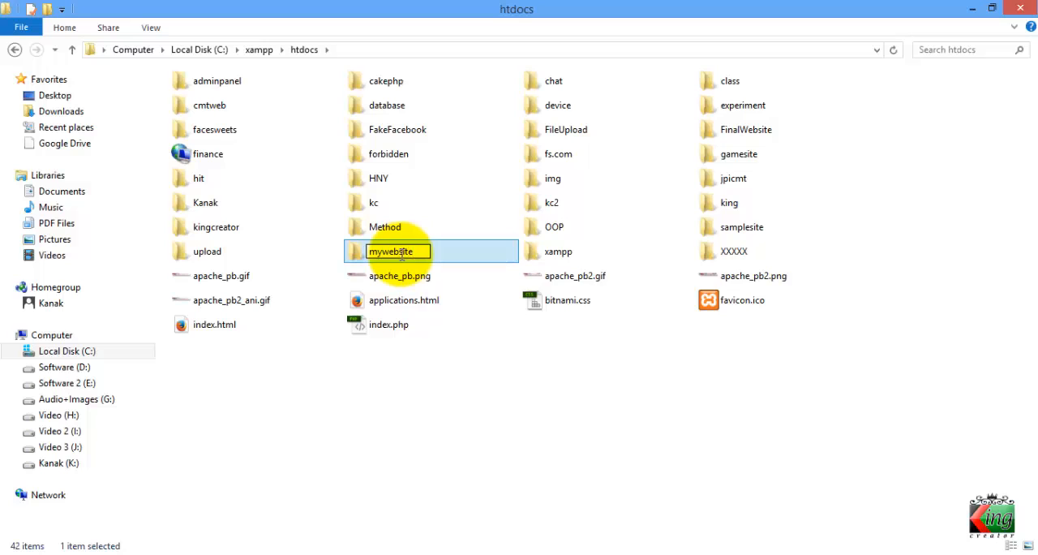
pyautogui.press('Return')
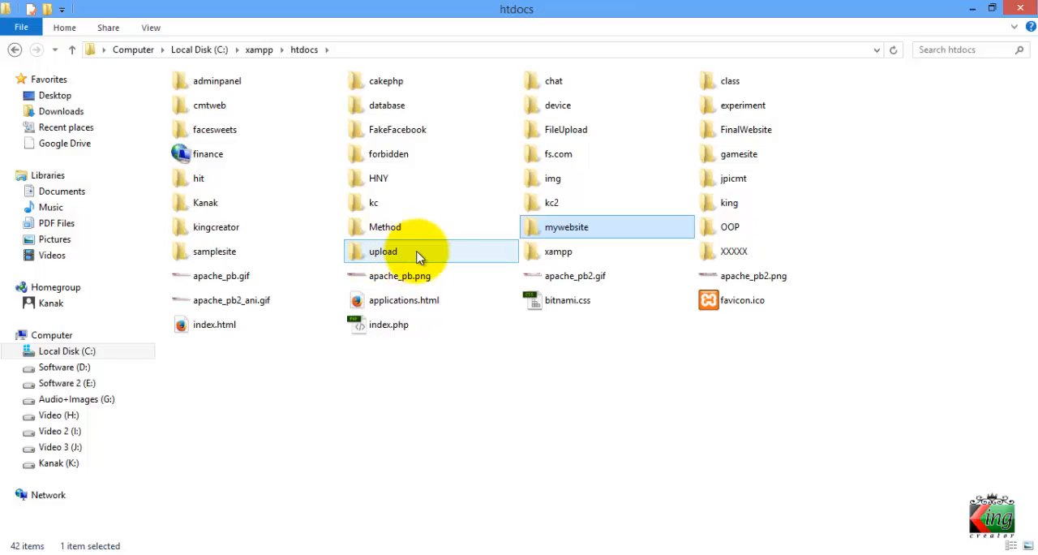
# Look through the WordPress files inside the mywebsite folder and return to htdocs
pyautogui.doubleClick(557, 230)
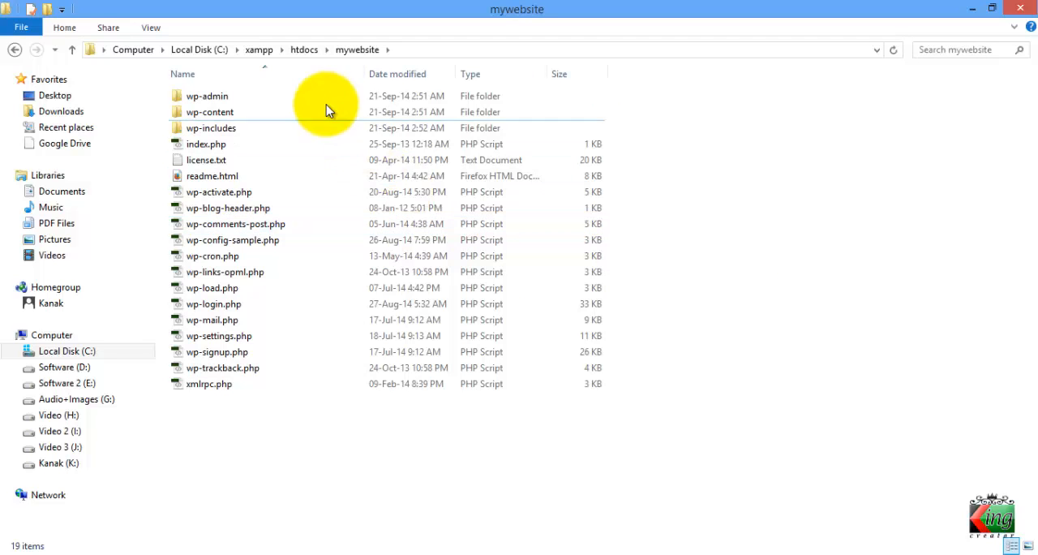
pyautogui.moveTo(272, 428); pyautogui.dragTo(258, 42)
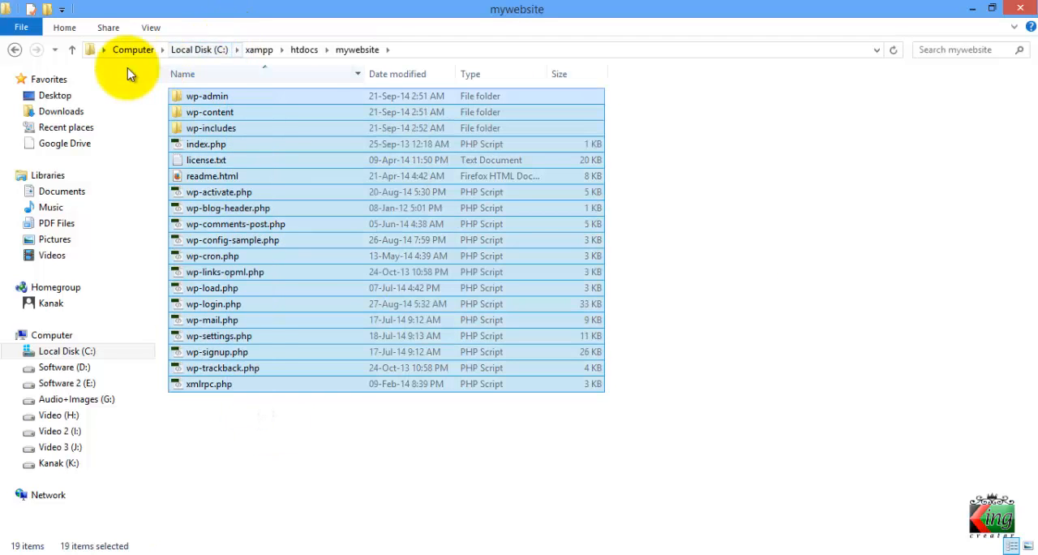
pyautogui.click(70, 49)
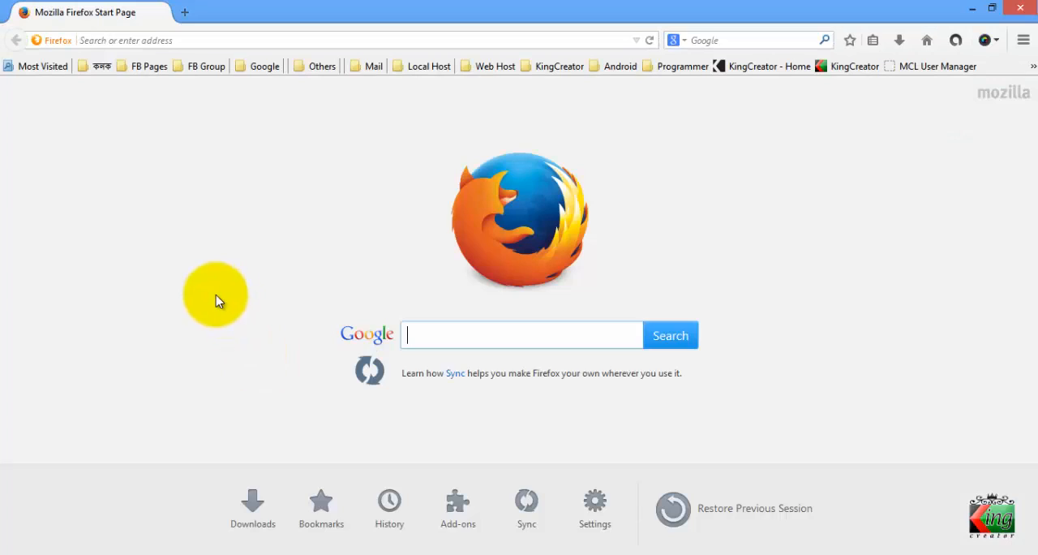
# Switch to Firefox and load localhost/mywebsite to start the WordPress setup
pyautogui.click(202, 41)
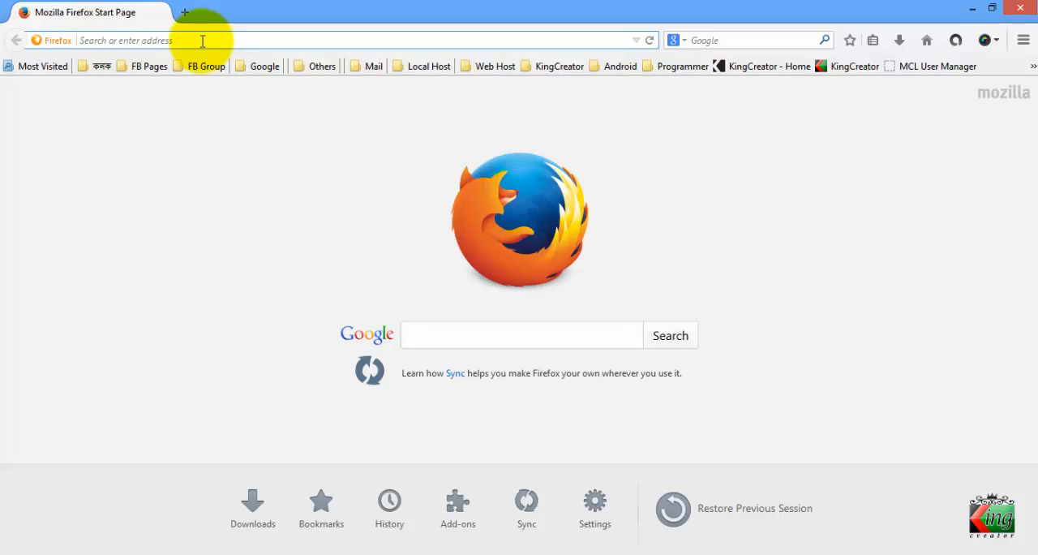
pyautogui.write('localhost/')
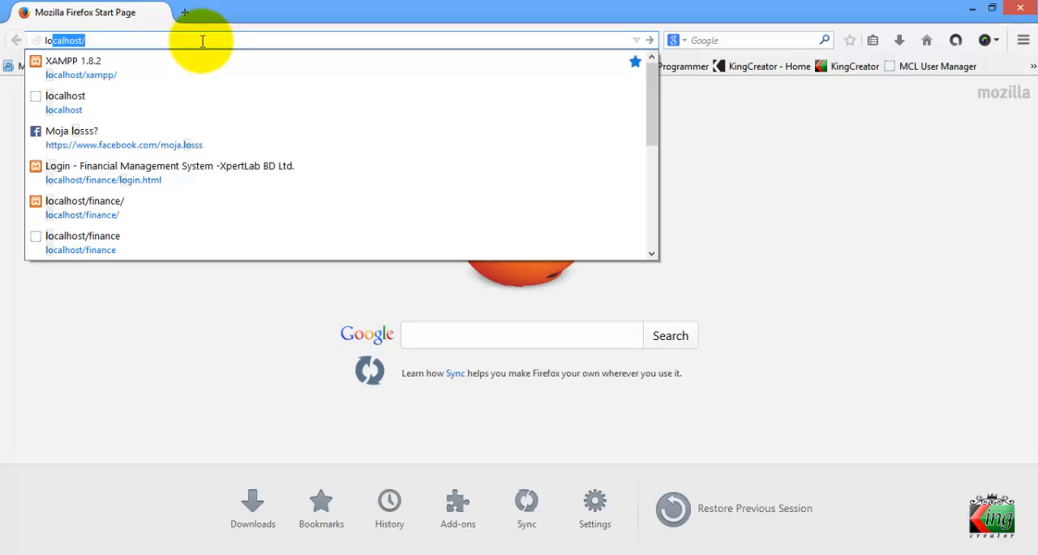
pyautogui.press('Right')
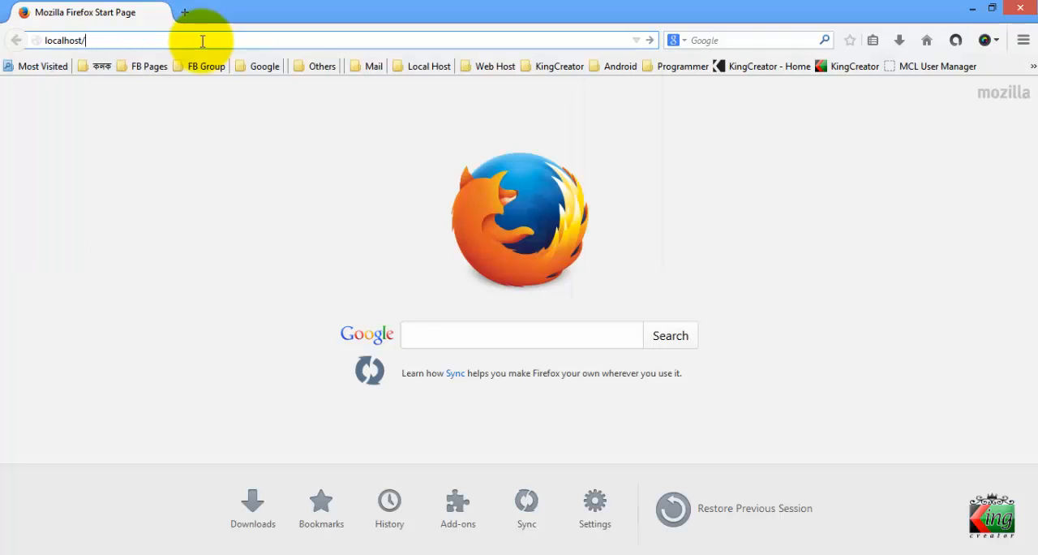
pyautogui.write('mywebsite')
pyautogui.press('Return')
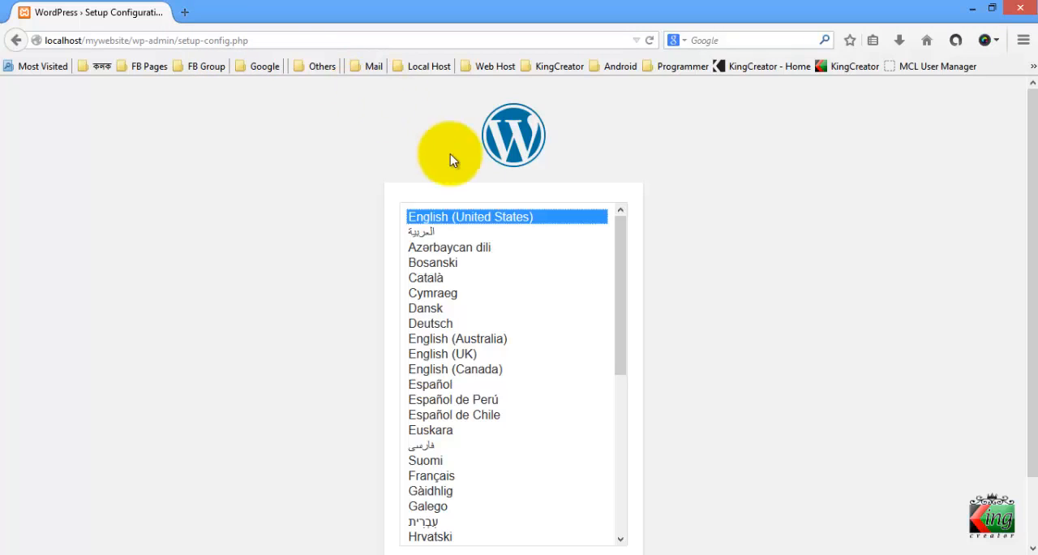
# Choose English (United States) as the WordPress installation language and continue to the database information page
pyautogui.scroll(-2, 663, 198)
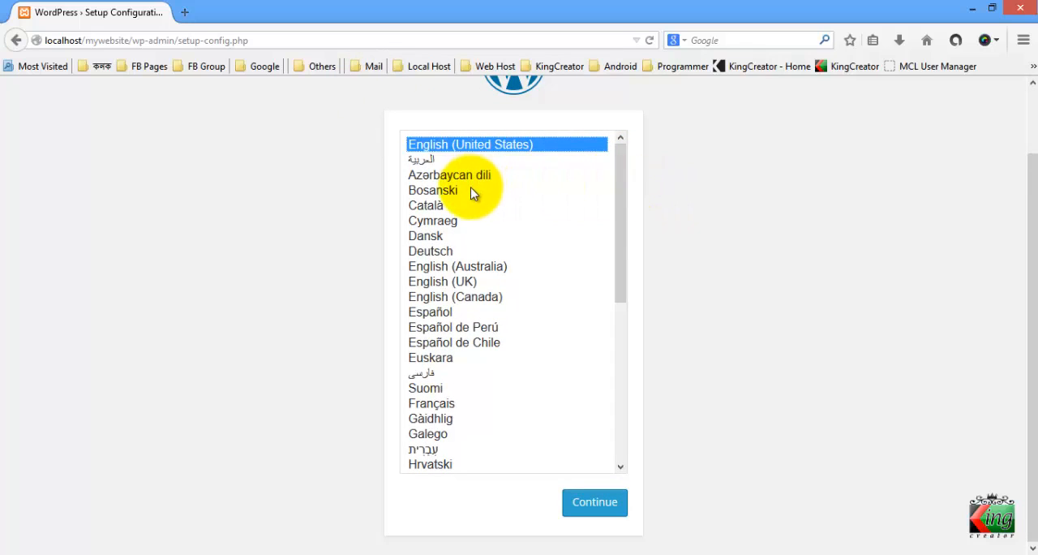
pyautogui.click(468, 284)
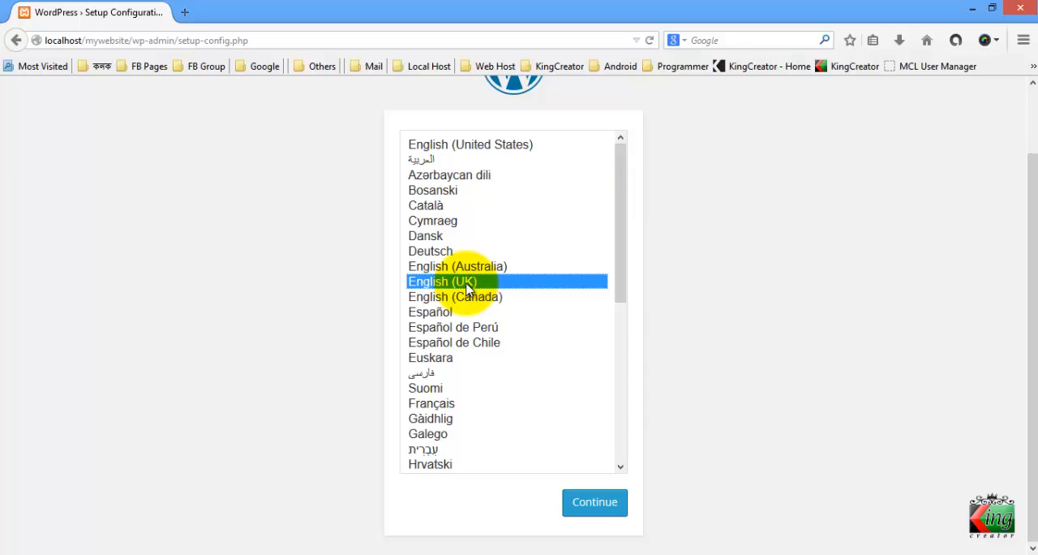
pyautogui.click(473, 146)
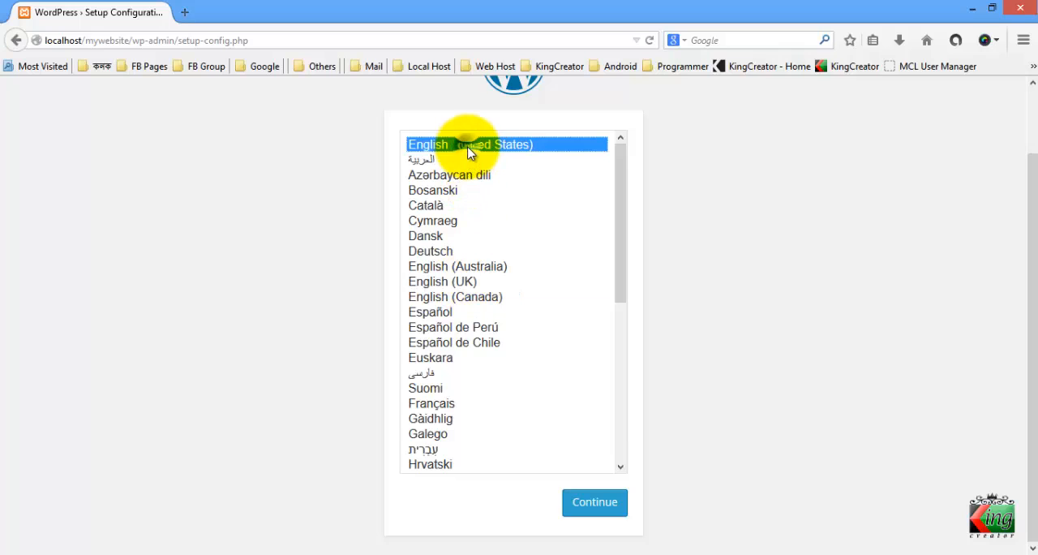
pyautogui.click(595, 503)
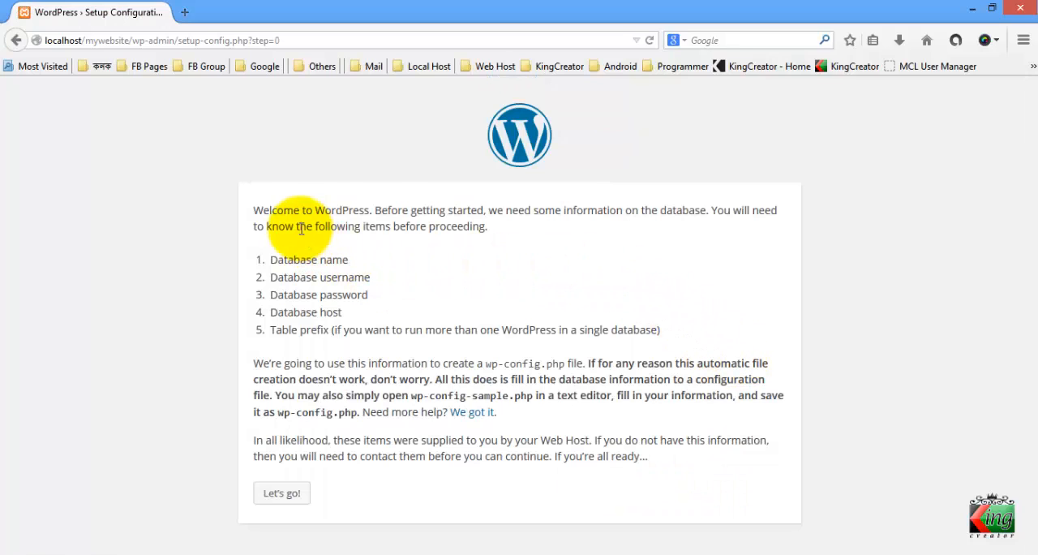
# Read the setup welcome text and its list of database details needed before proceeding, from database name to table prefix
pyautogui.moveTo(278, 210); pyautogui.dragTo(388, 211)
pyautogui.click(412, 223)
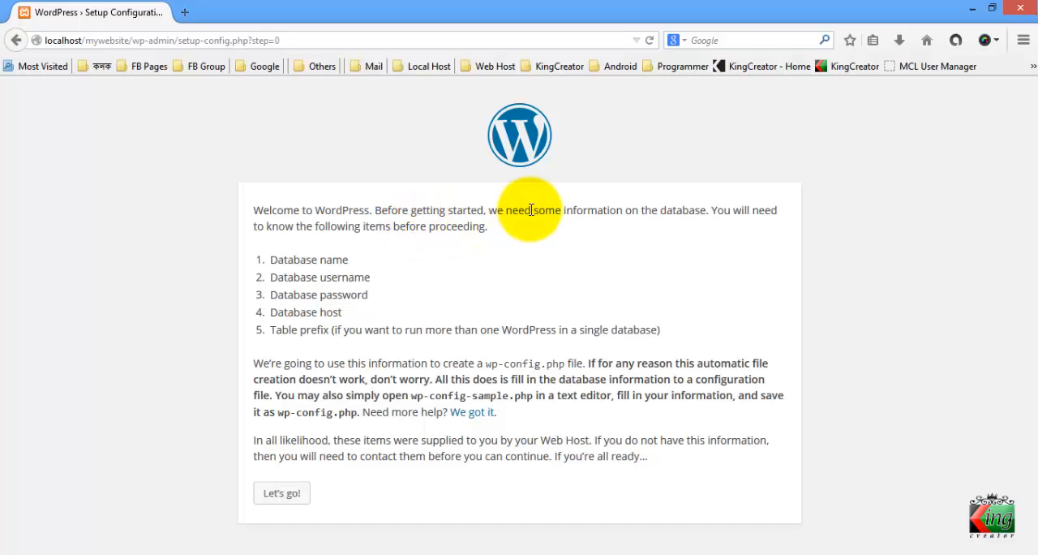
pyautogui.moveTo(282, 227); pyautogui.dragTo(389, 231)
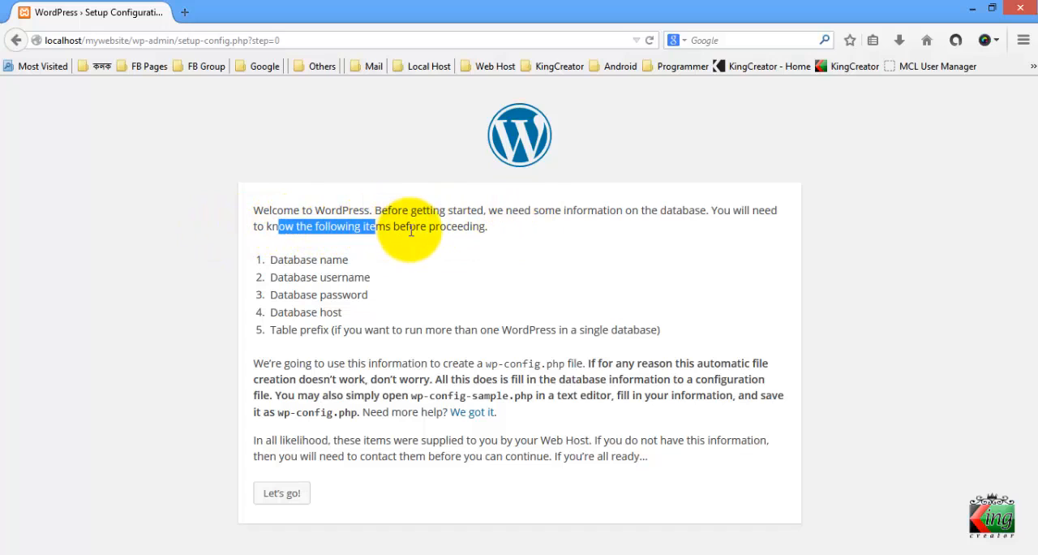
pyautogui.click(410, 231)
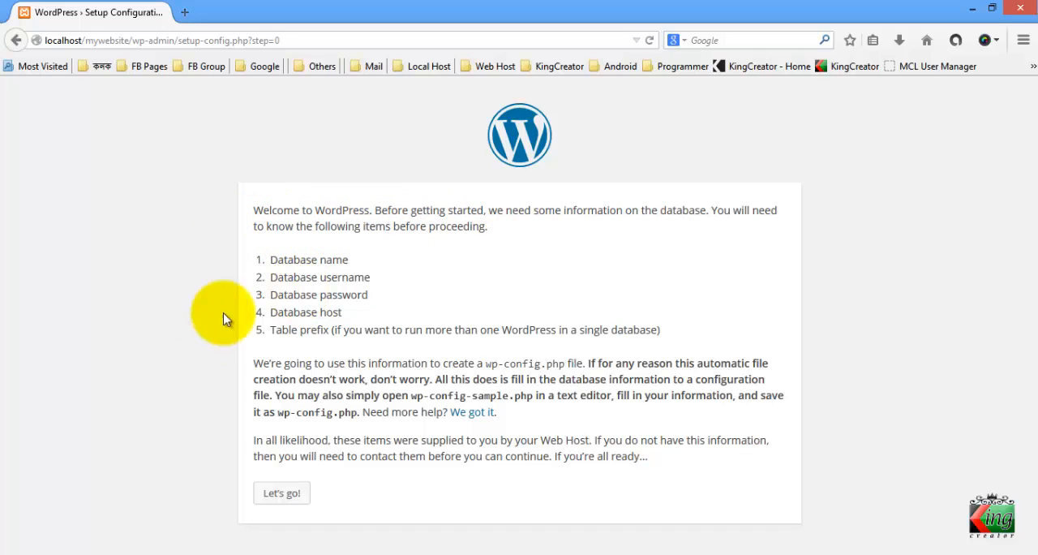
pyautogui.moveTo(271, 259); pyautogui.dragTo(360, 260)
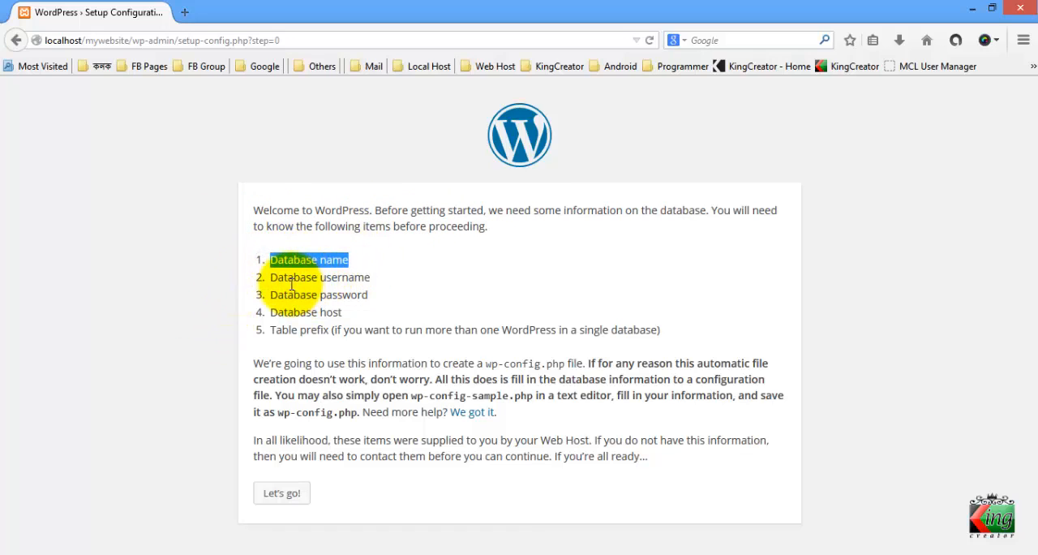
pyautogui.moveTo(271, 278); pyautogui.dragTo(364, 277)
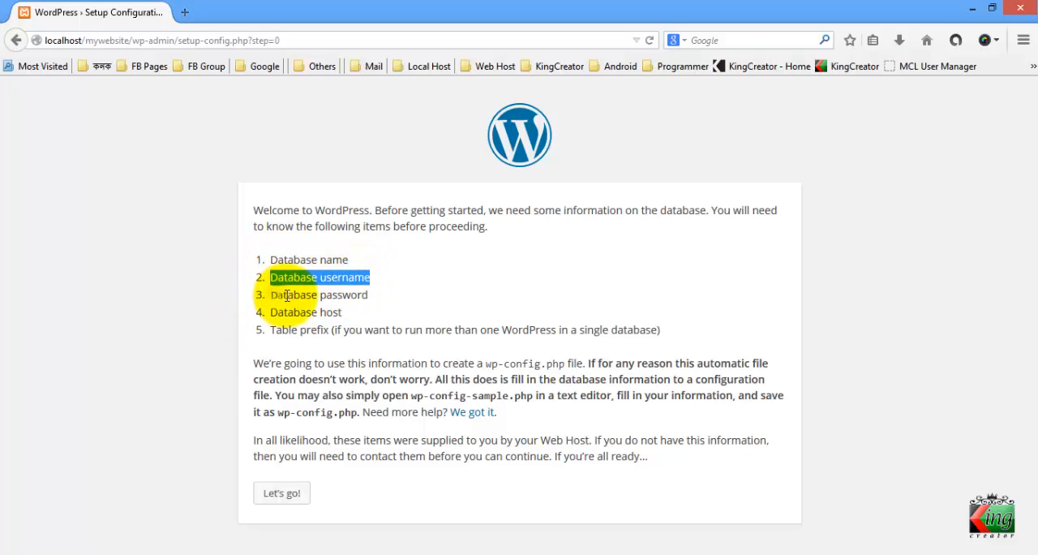
pyautogui.moveTo(278, 295)
pyautogui.mouseDown()
pyautogui.moveTo(333, 294)
pyautogui.moveTo(339, 307)
pyautogui.moveTo(288, 308)
pyautogui.mouseUp()
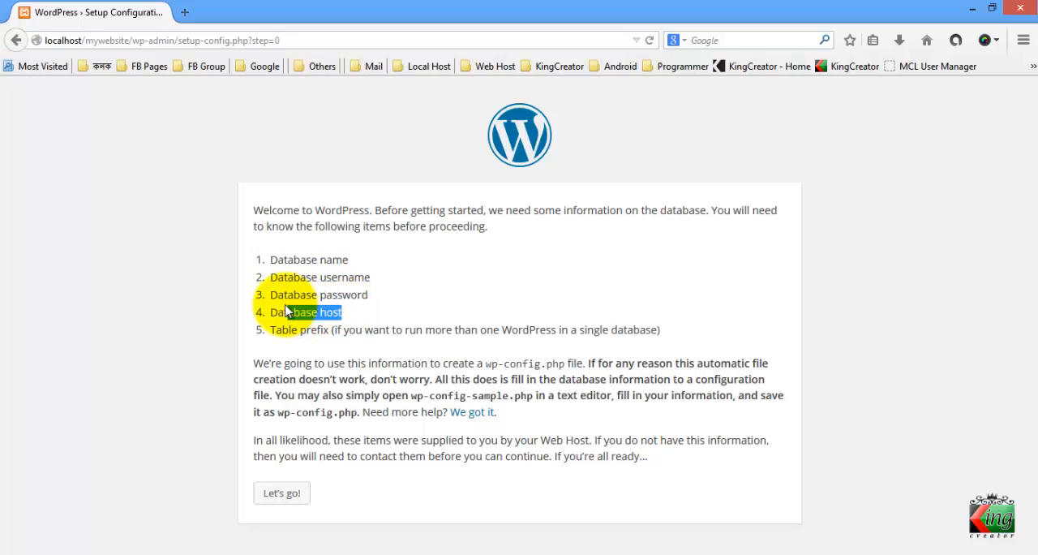
pyautogui.click(284, 308)
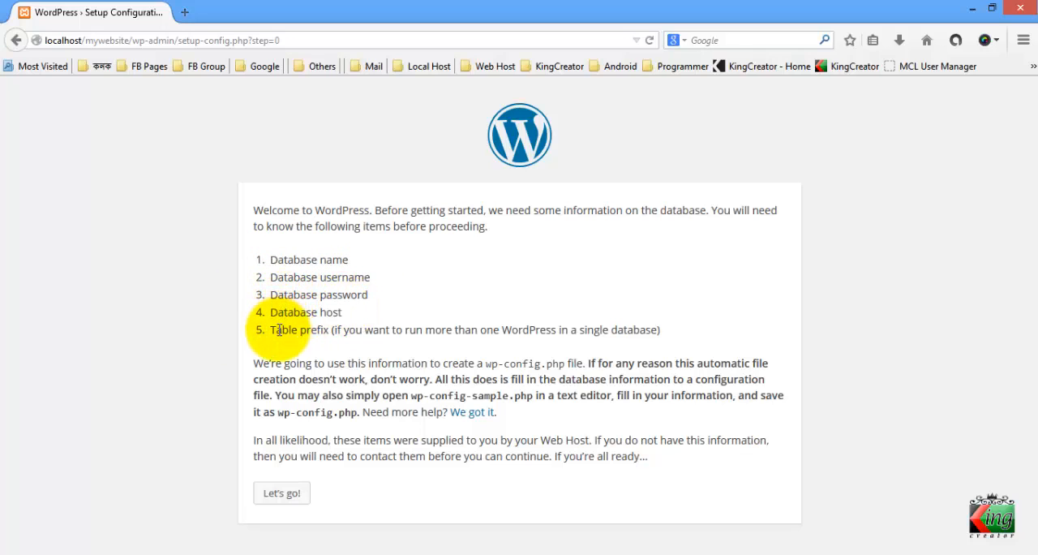
pyautogui.moveTo(274, 331); pyautogui.dragTo(390, 333)
pyautogui.click(398, 332)
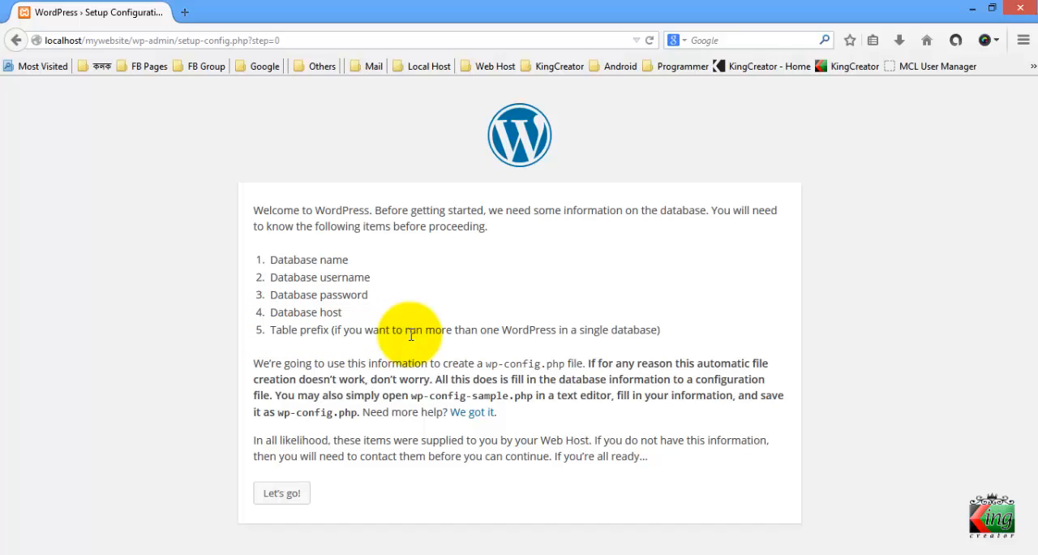
# Review the table prefix and database name entries in the list of required database details
pyautogui.moveTo(413, 330); pyautogui.dragTo(326, 330)
pyautogui.click(327, 329)
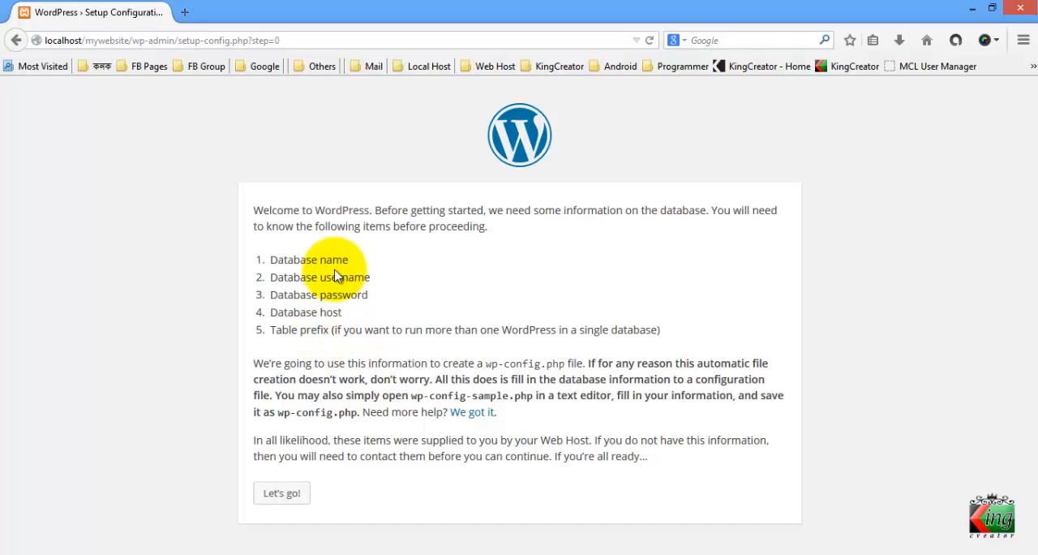
pyautogui.moveTo(369, 255); pyautogui.dragTo(279, 256)
pyautogui.click(277, 253)
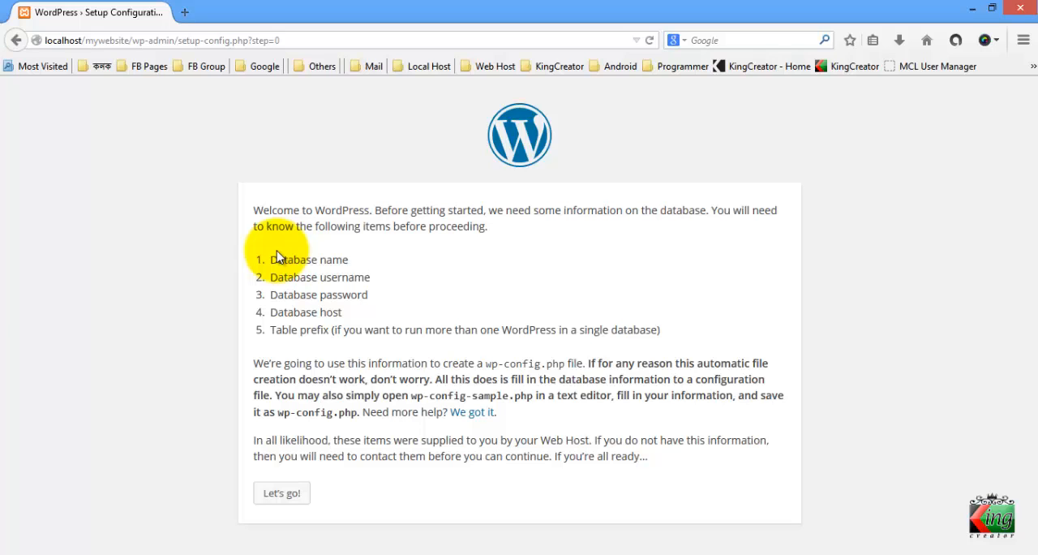
# Open phpMyAdmin at localhost/phpmyadmin in a new browser tab
pyautogui.click(187, 13)
pyautogui.write('localhost/')
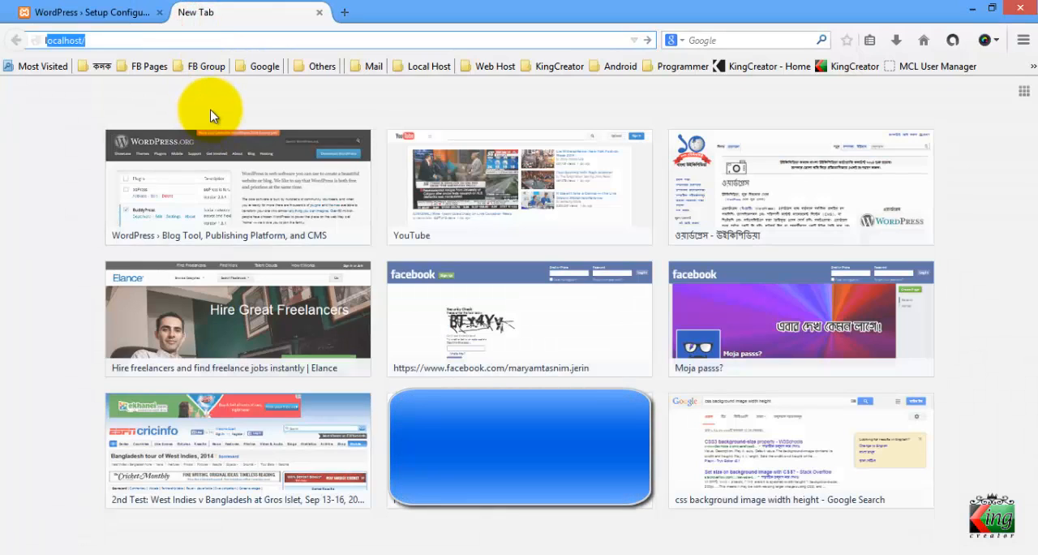
pyautogui.press('End')
pyautogui.write('php')
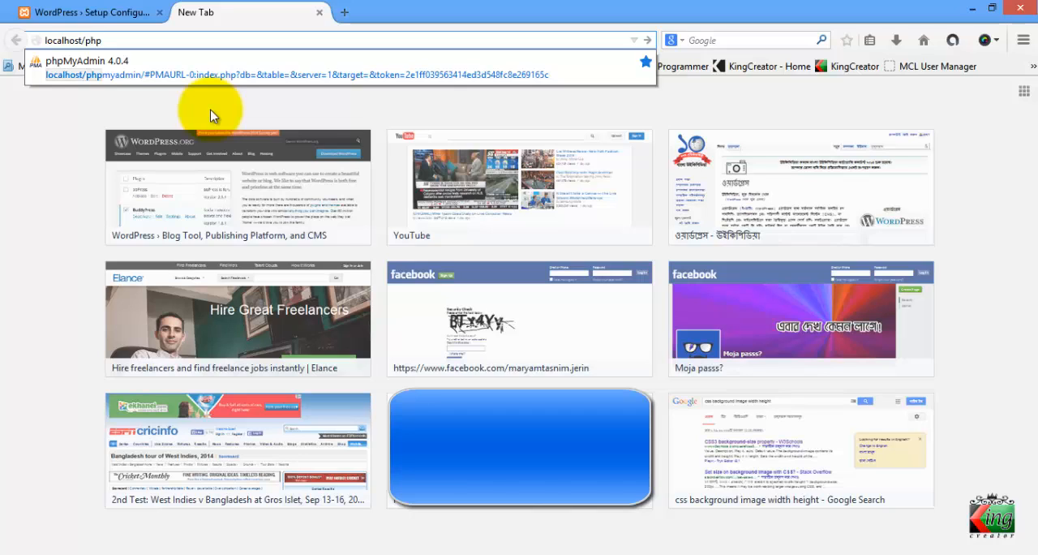
pyautogui.write('myadmin')
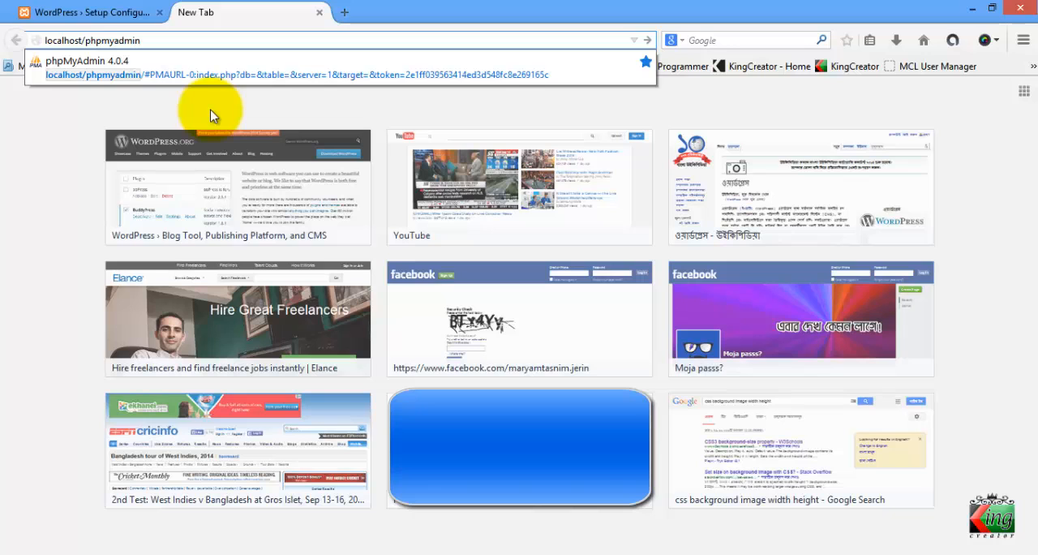
pyautogui.press('Return')
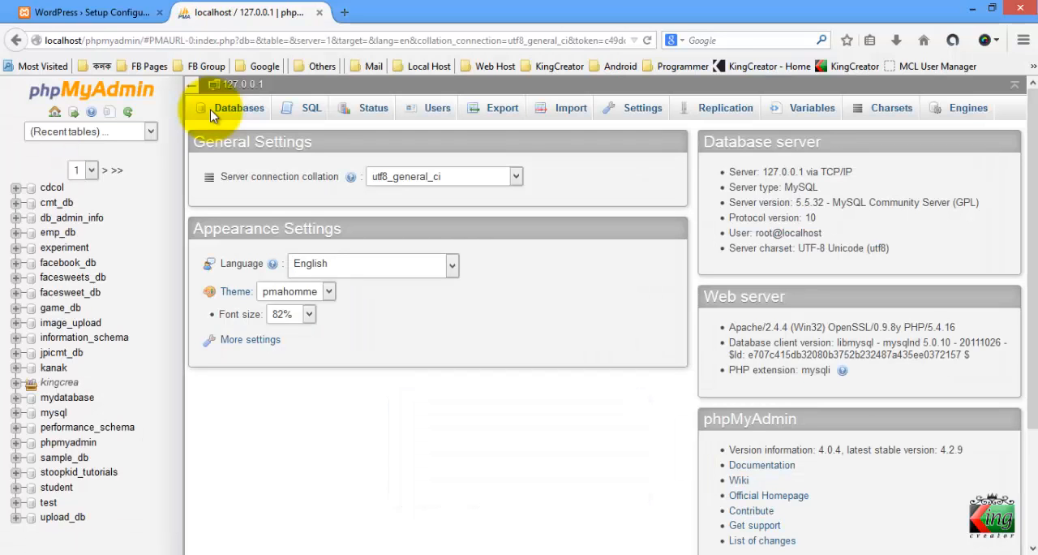
# Open phpMyAdmin from the XAMPP home page in another new tab and close the earlier phpMyAdmin tab
pyautogui.click(345, 16)
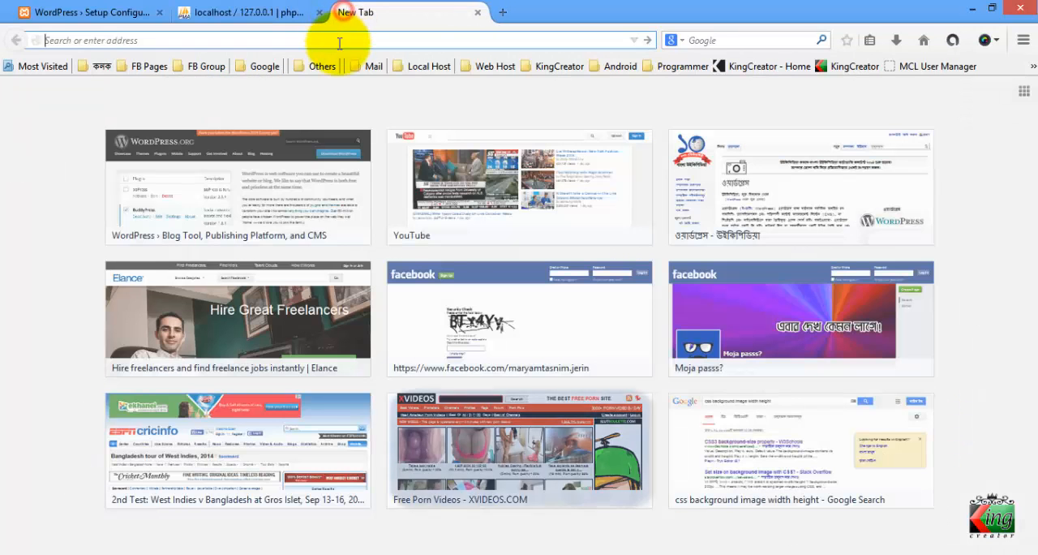
pyautogui.write('localhost/')
pyautogui.press('Return')
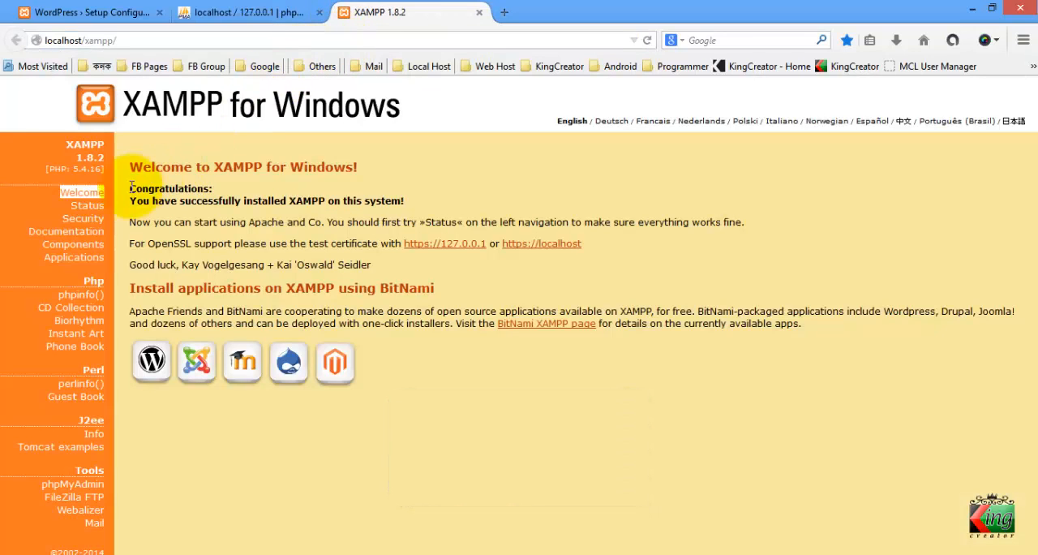
pyautogui.click(90, 490)
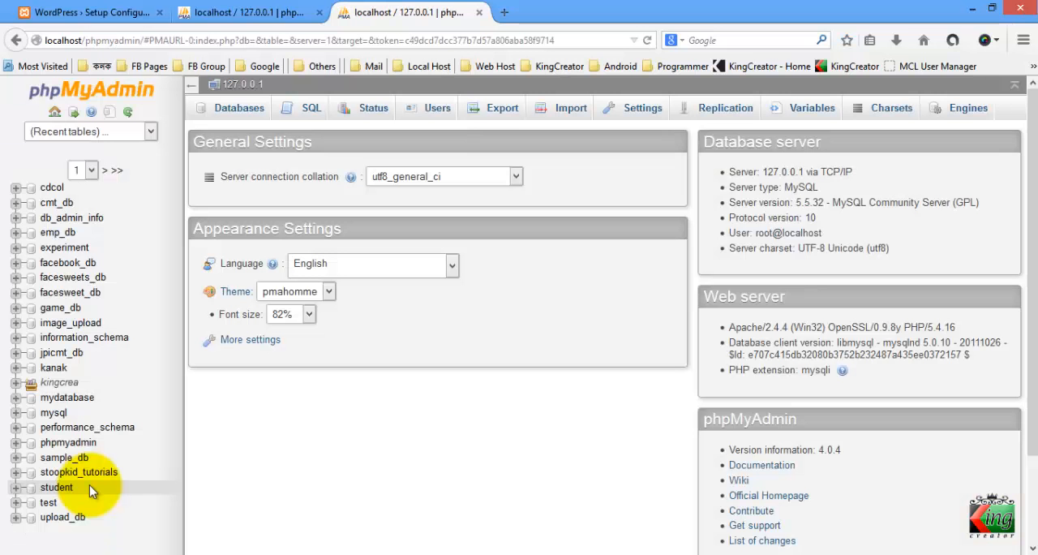
pyautogui.click(319, 12)
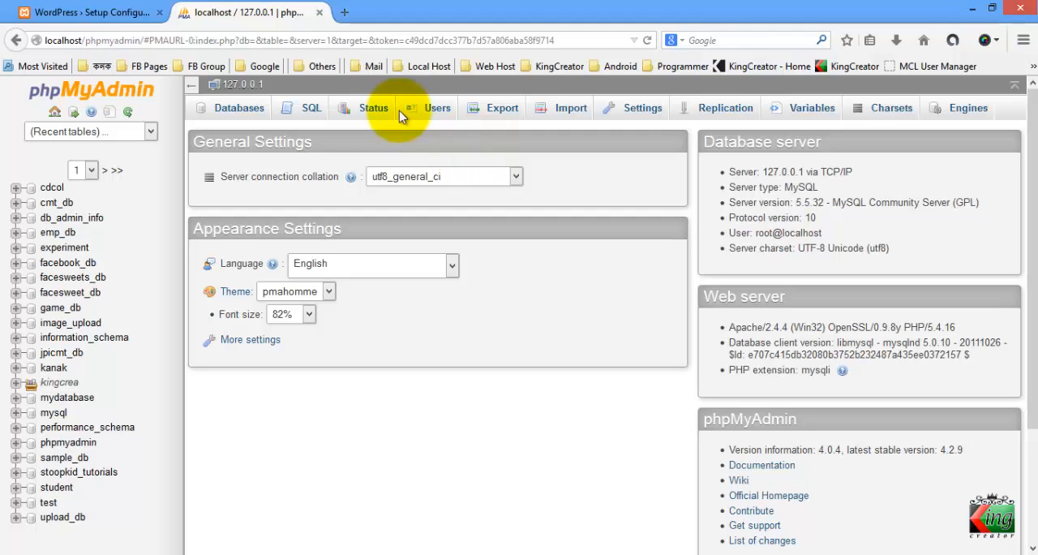
# Check the database name requirement on the WordPress setup page
pyautogui.click(122, 13)
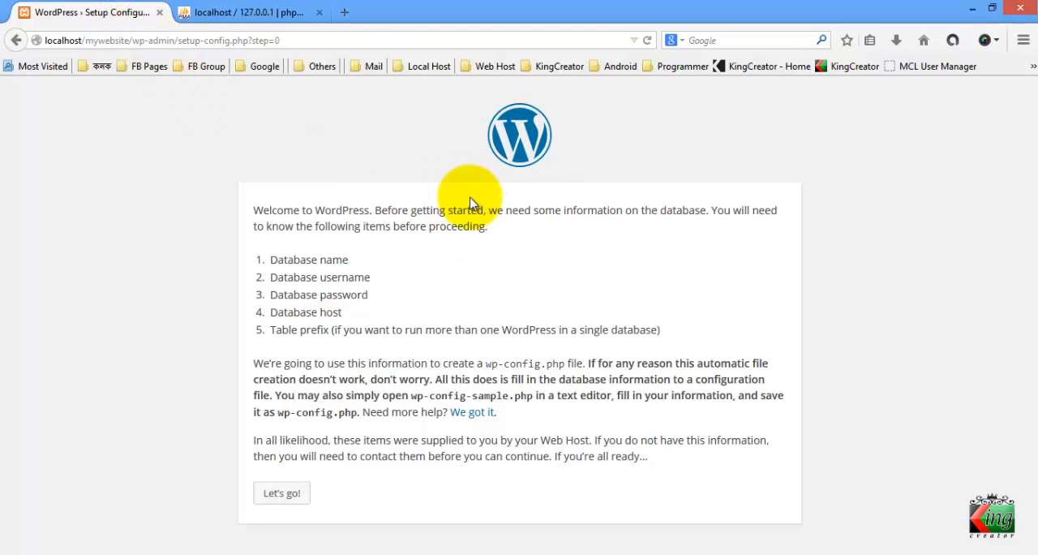
pyautogui.tripleClick(272, 258)
pyautogui.click(384, 268)
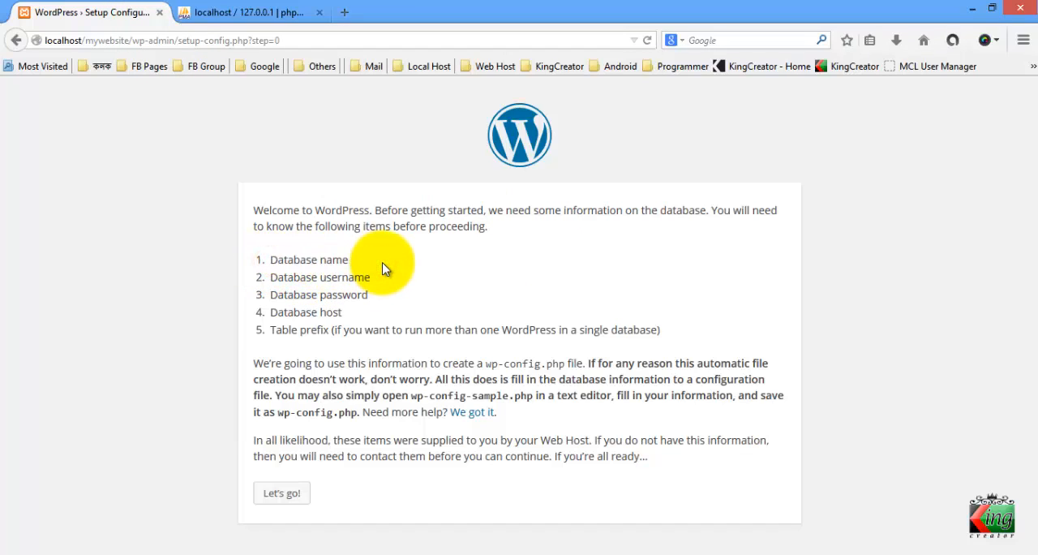
# Create a database named mywebsite_db in phpMyAdmin without choosing a specific collation
pyautogui.click(276, 9)
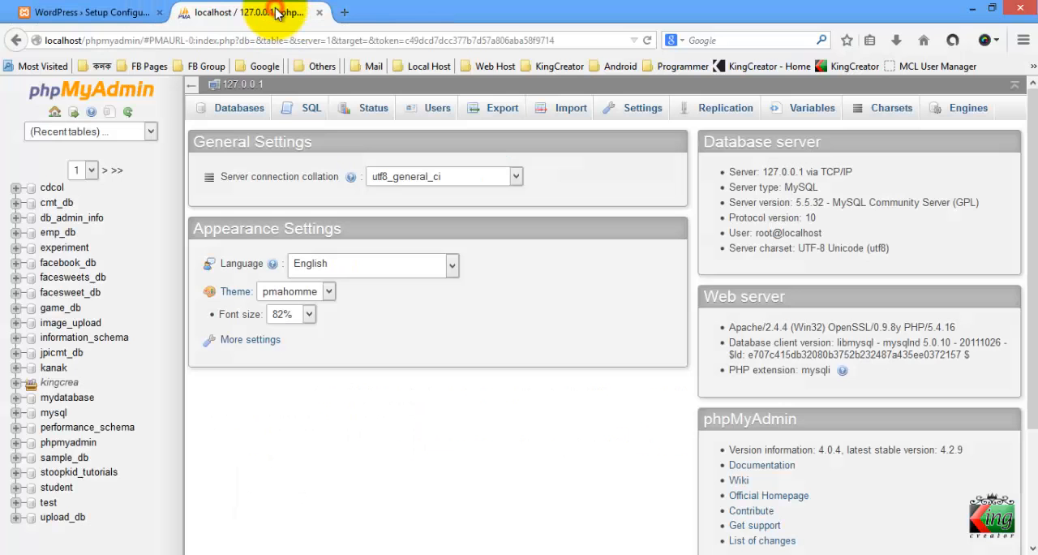
pyautogui.click(334, 210)
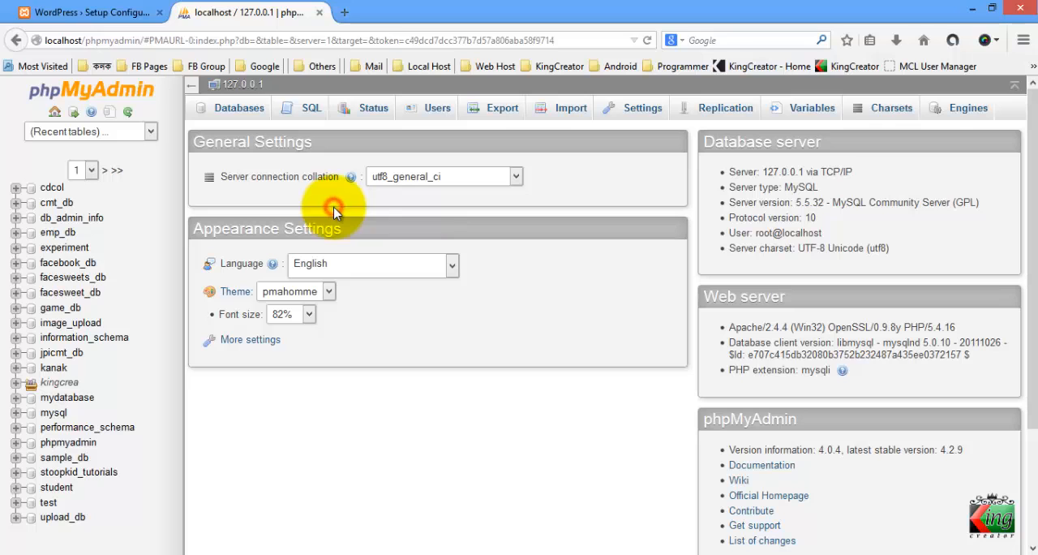
pyautogui.click(237, 114)
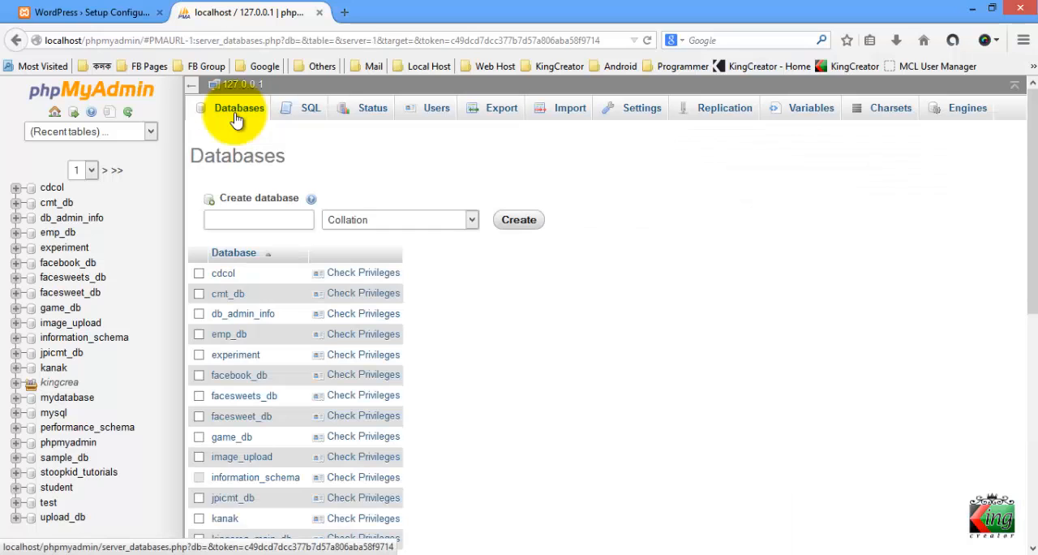
pyautogui.click(248, 219)
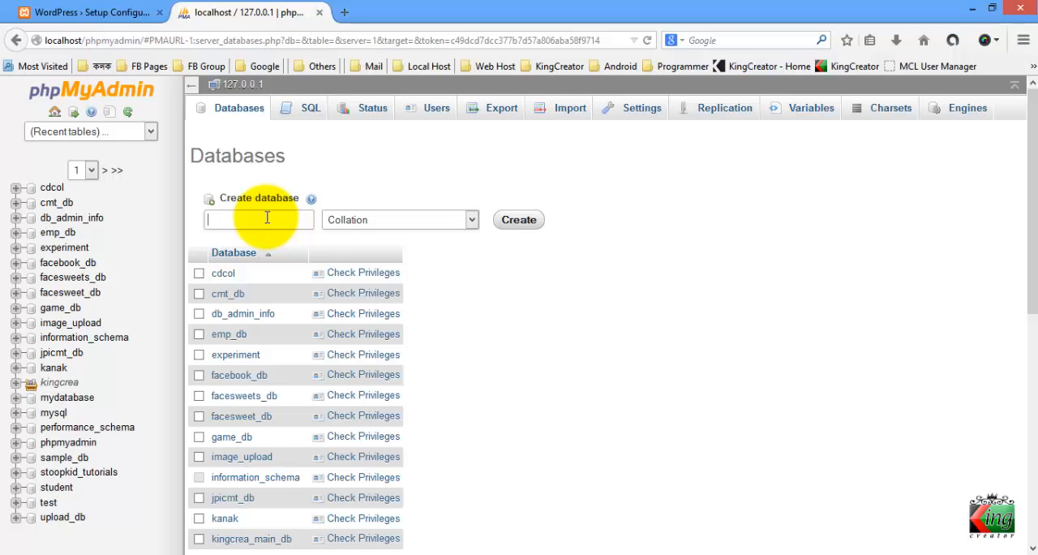
pyautogui.write('mywebsite')
pyautogui.write('_db')
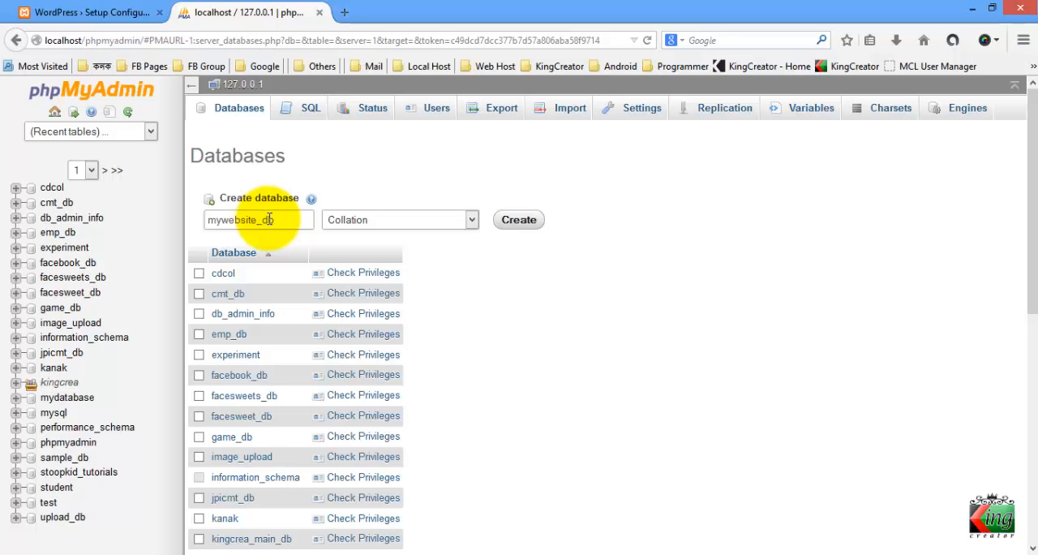
pyautogui.moveTo(275, 222)
pyautogui.mouseDown()
pyautogui.moveTo(248, 220)
pyautogui.moveTo(259, 222)
pyautogui.mouseUp()
pyautogui.click(273, 222)
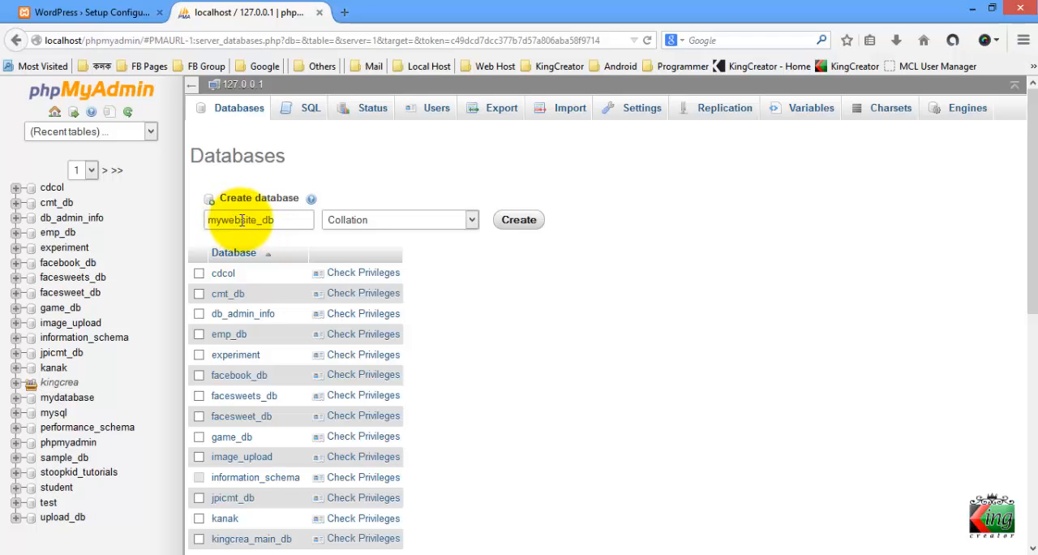
pyautogui.moveTo(286, 220); pyautogui.dragTo(216, 219)
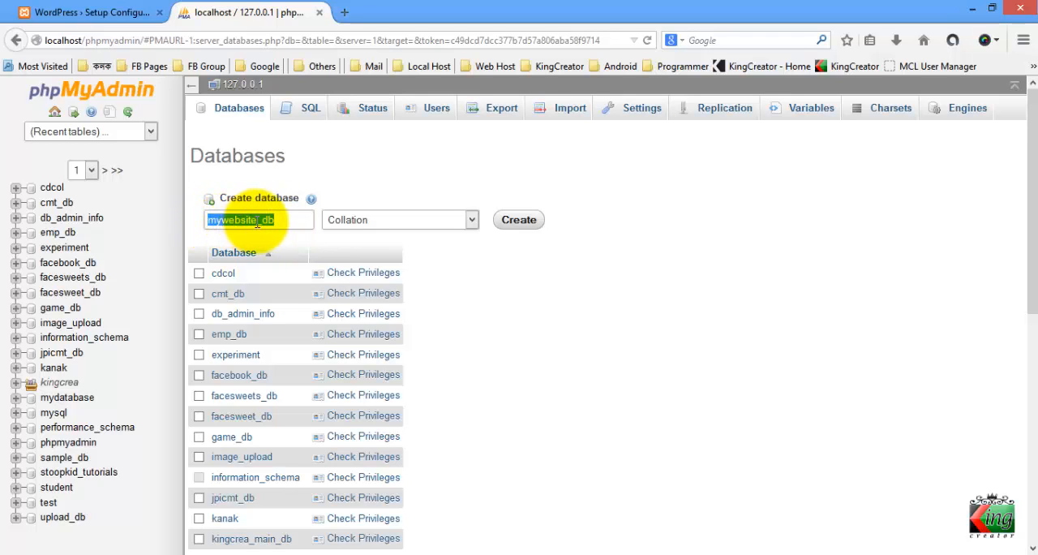
pyautogui.click(306, 220)
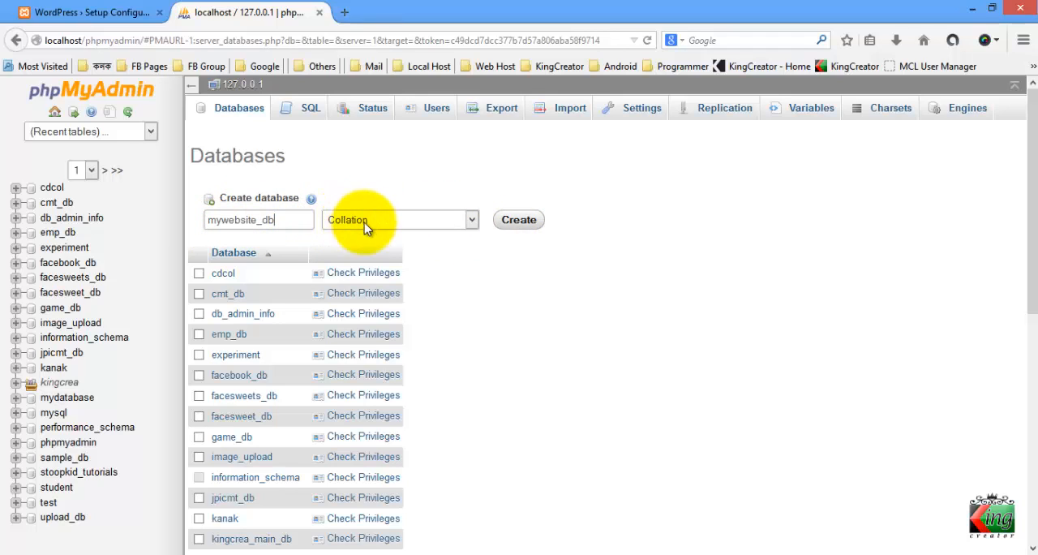
pyautogui.click(505, 231)
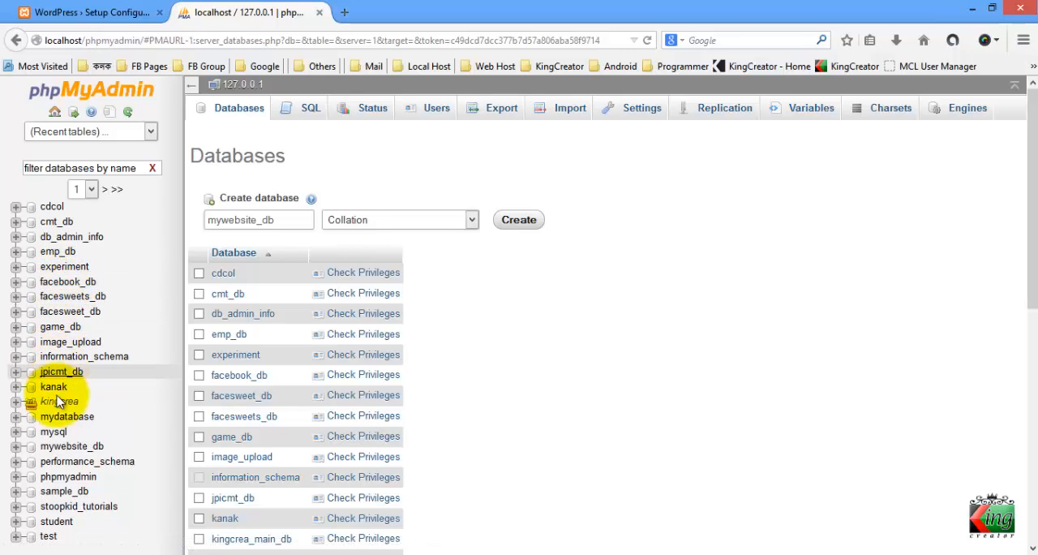
# Inspect the structure page of mywebsite_db and its table creation form, then return to the phpMyAdmin home page
pyautogui.click(65, 447)
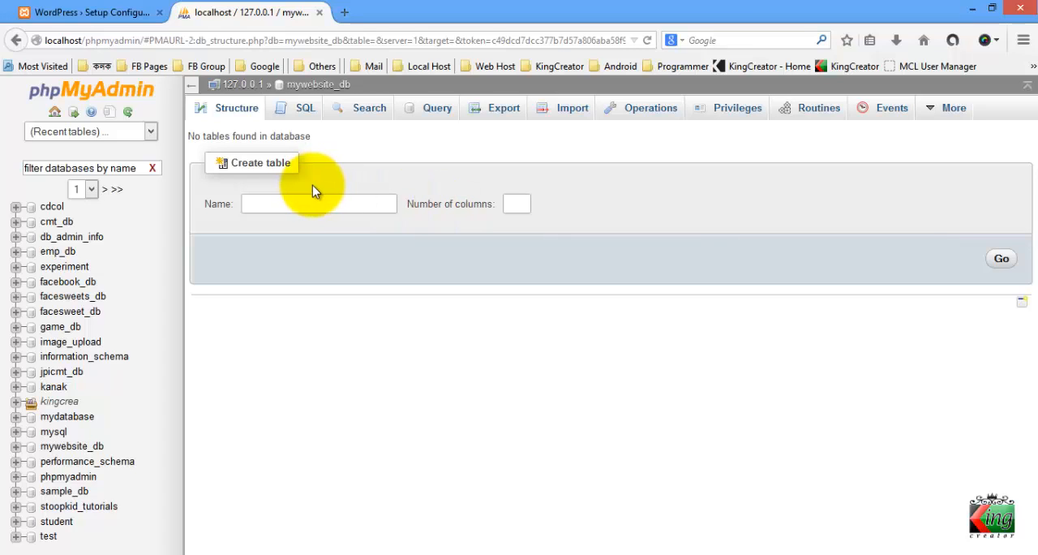
pyautogui.click(316, 199)
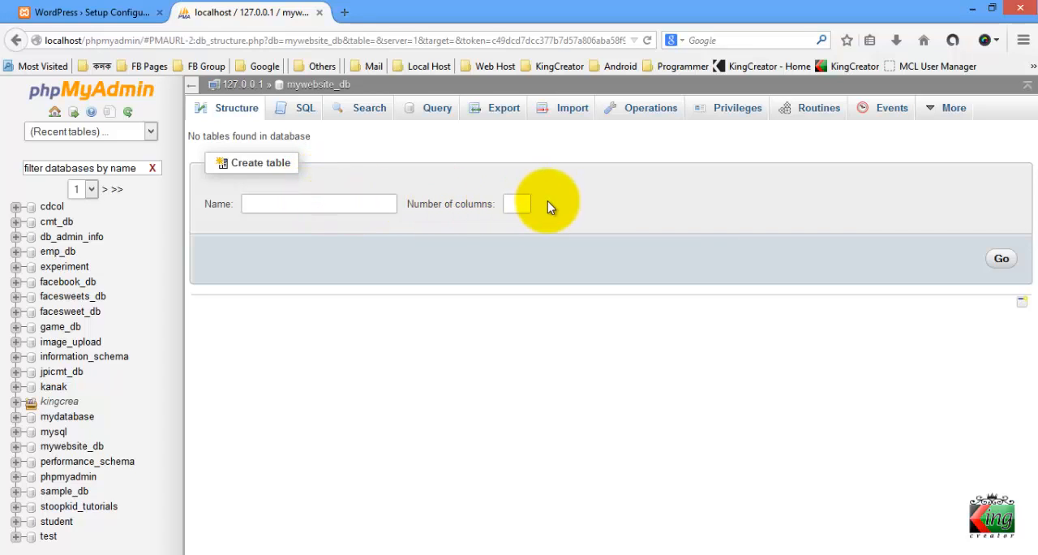
pyautogui.click(523, 203)
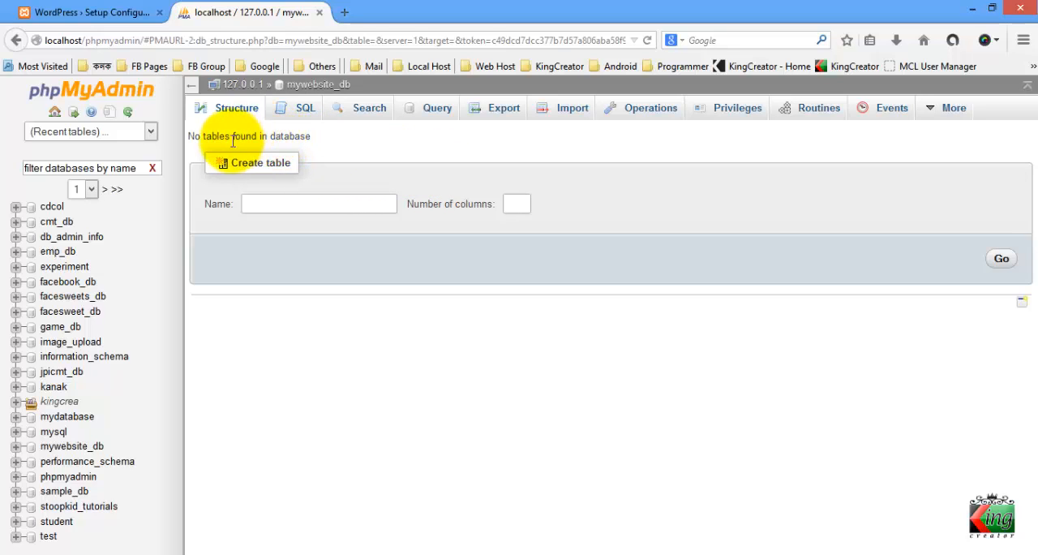
pyautogui.click(55, 96)
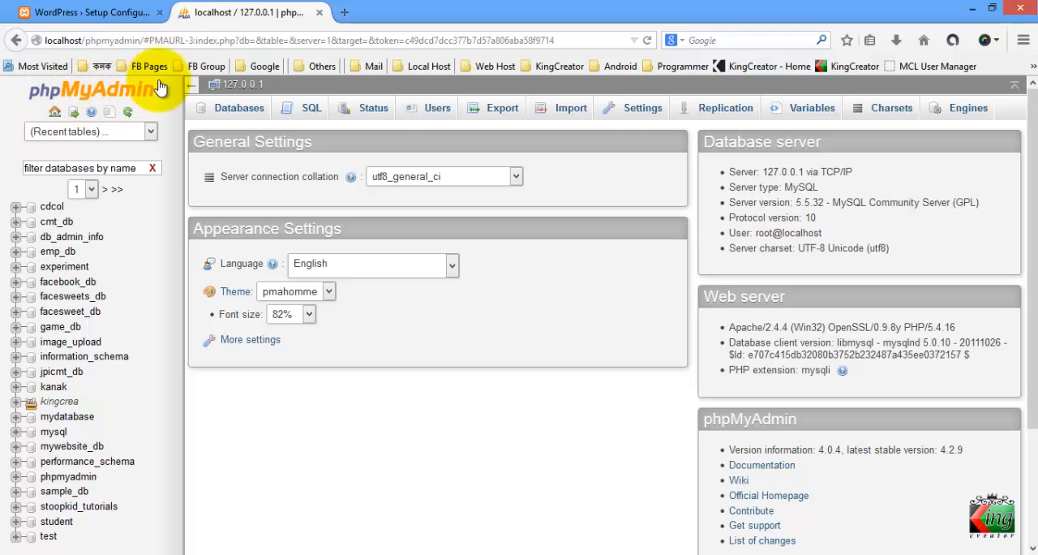
# Revisit phpMyAdmin's database creation form through the XAMPP home page in a new tab, then close that tab
pyautogui.click(344, 12)
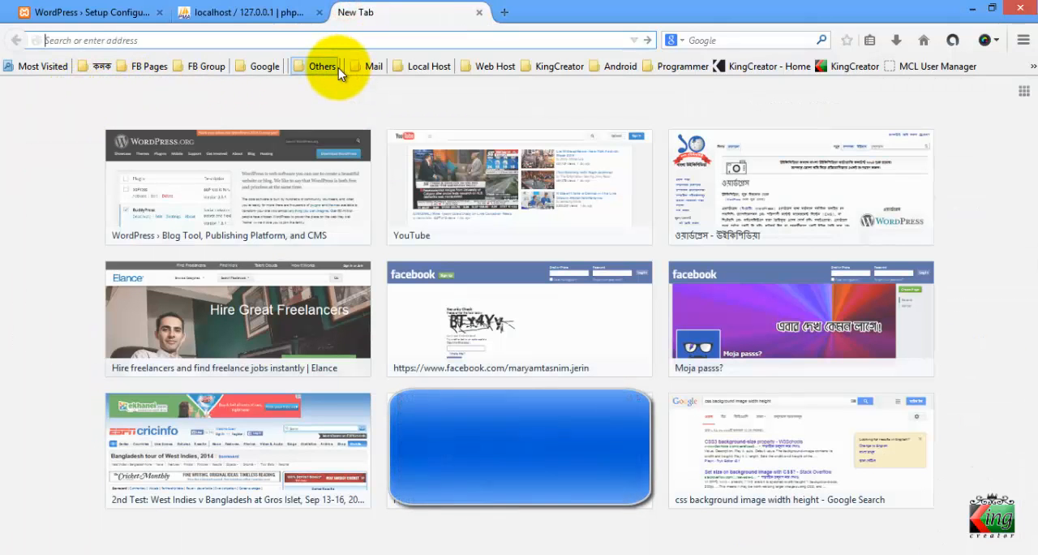
pyautogui.write('localhost/')
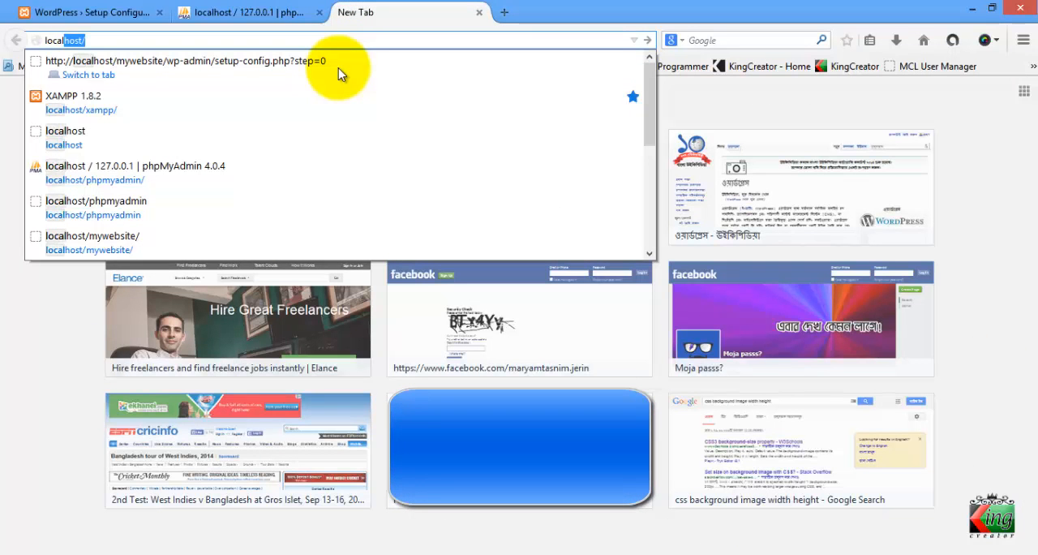
pyautogui.press('Right')
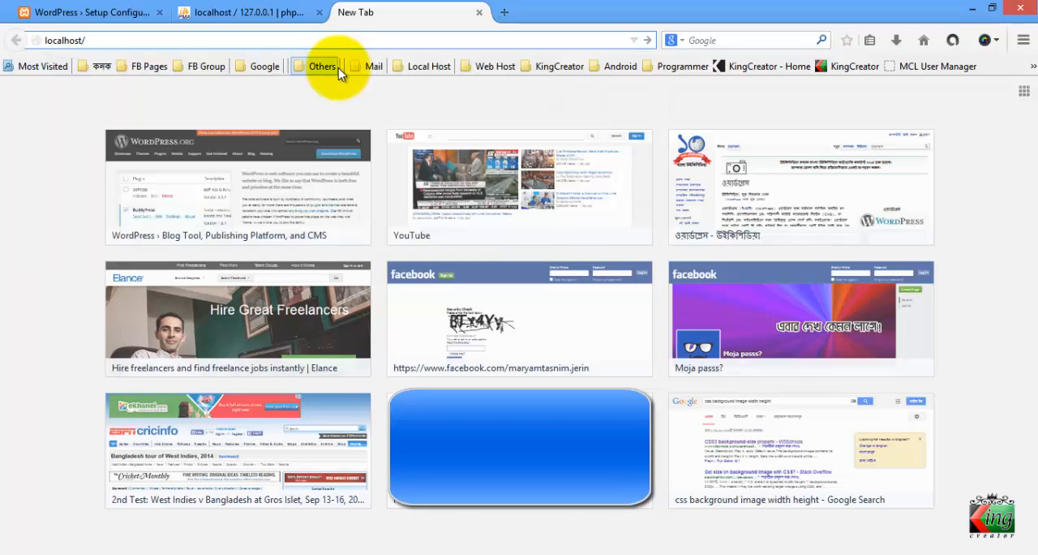
pyautogui.press('Return')
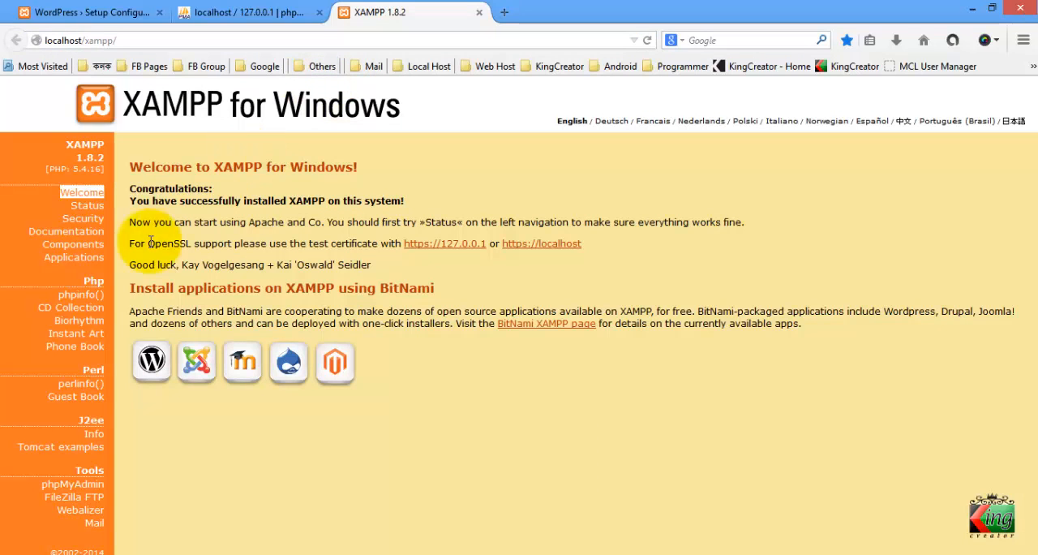
pyautogui.click(89, 489)
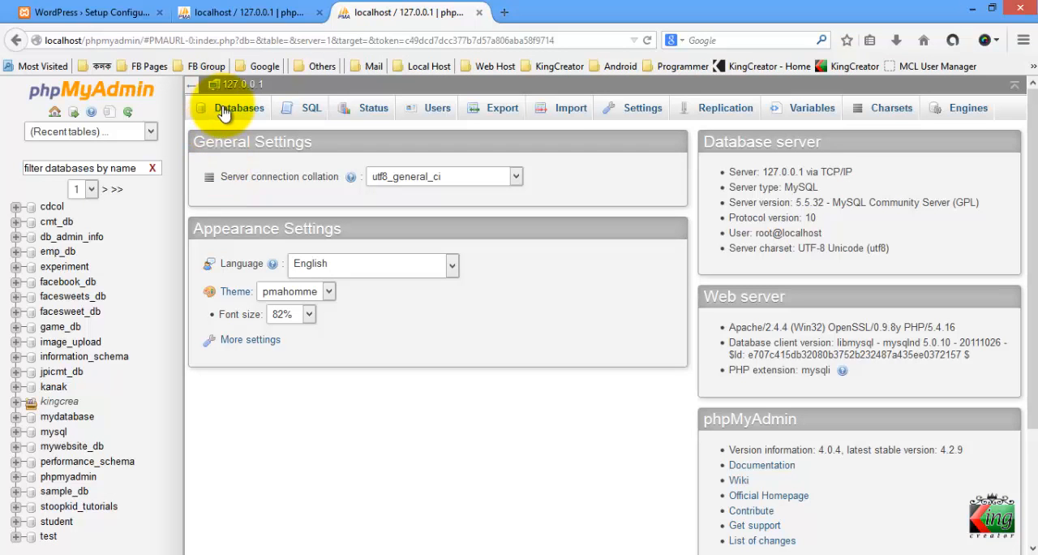
pyautogui.click(227, 110)
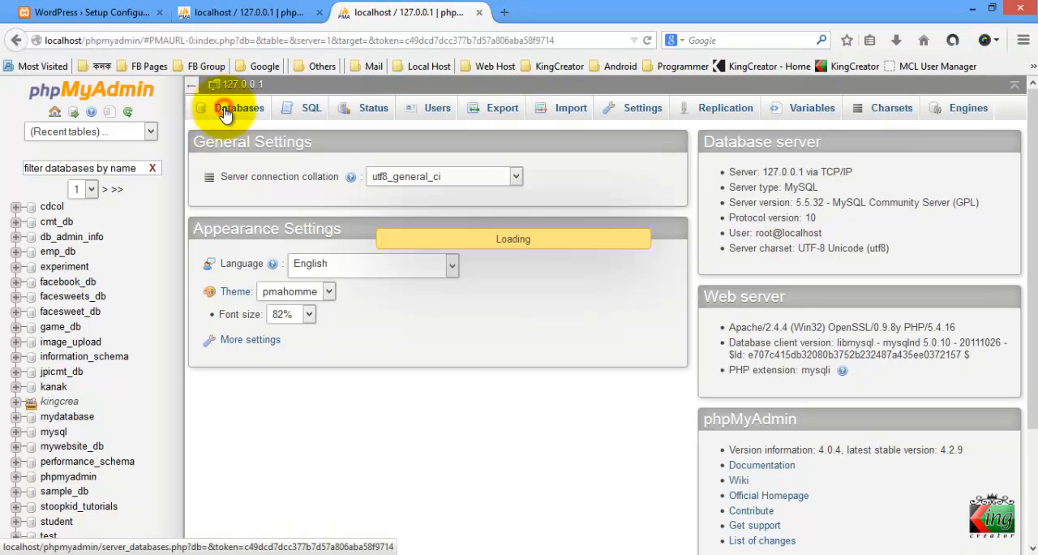
pyautogui.click(270, 228)
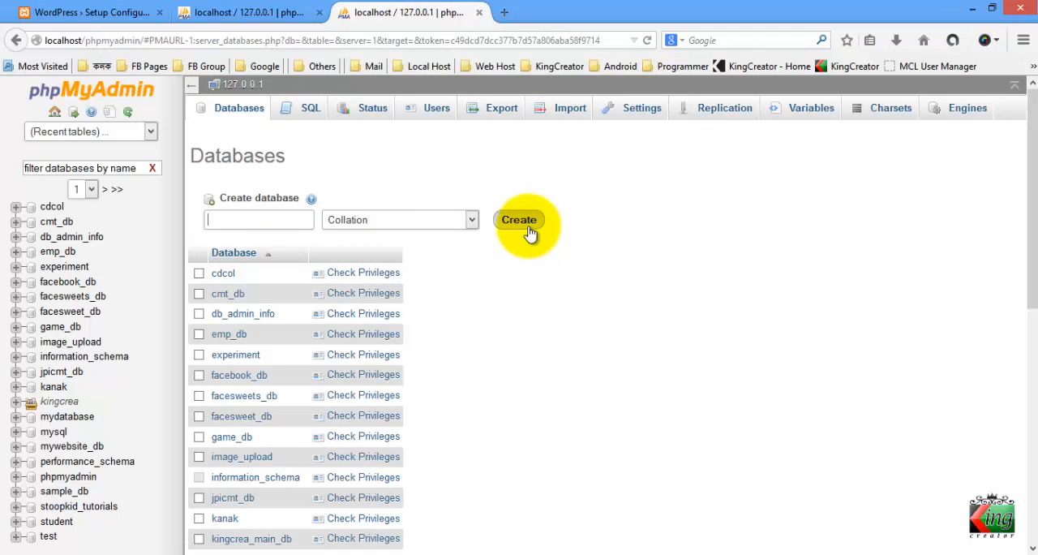
pyautogui.click(480, 14)
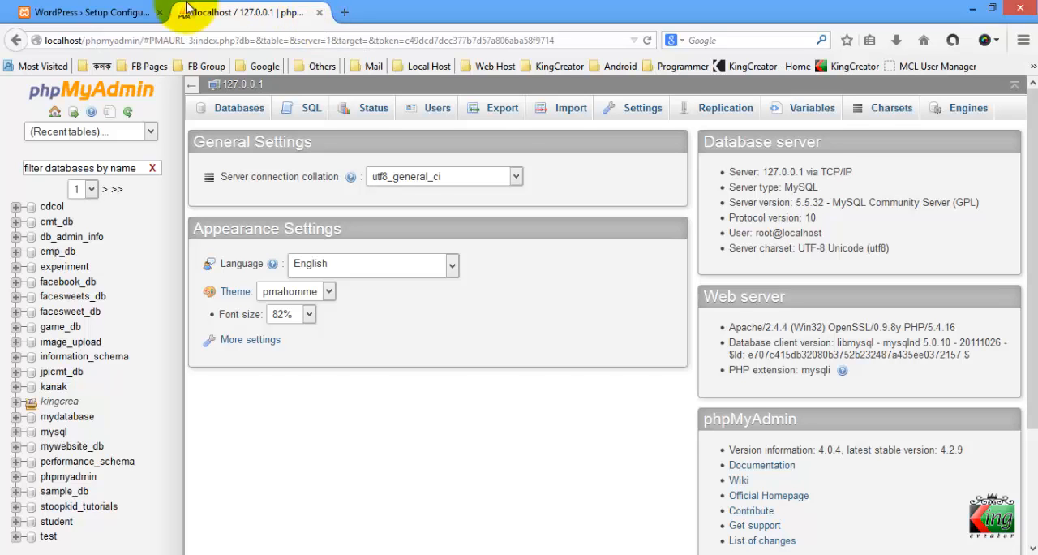
# Return to the WordPress setup and proceed to the database connection details form
pyautogui.click(91, 12)
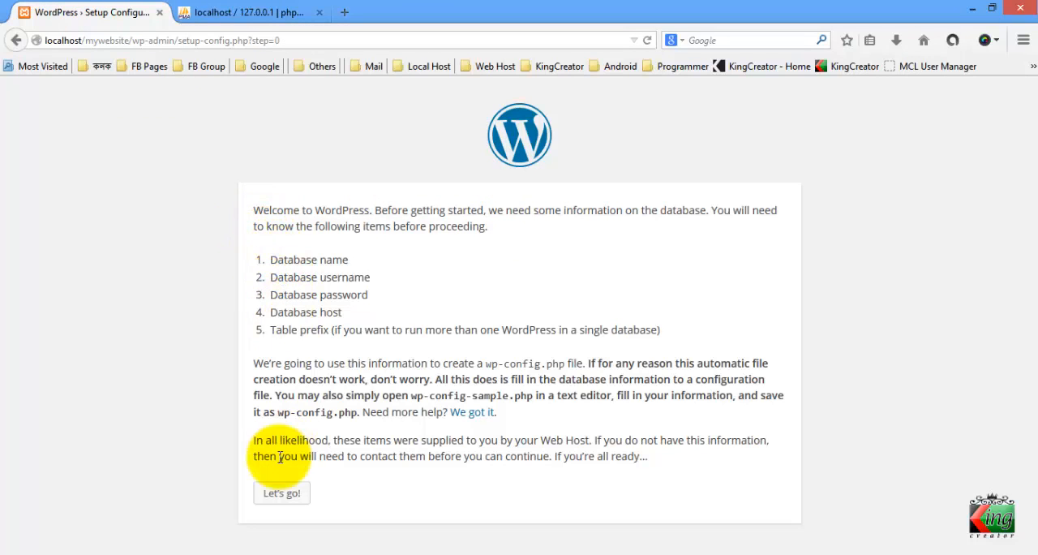
pyautogui.click(285, 501)
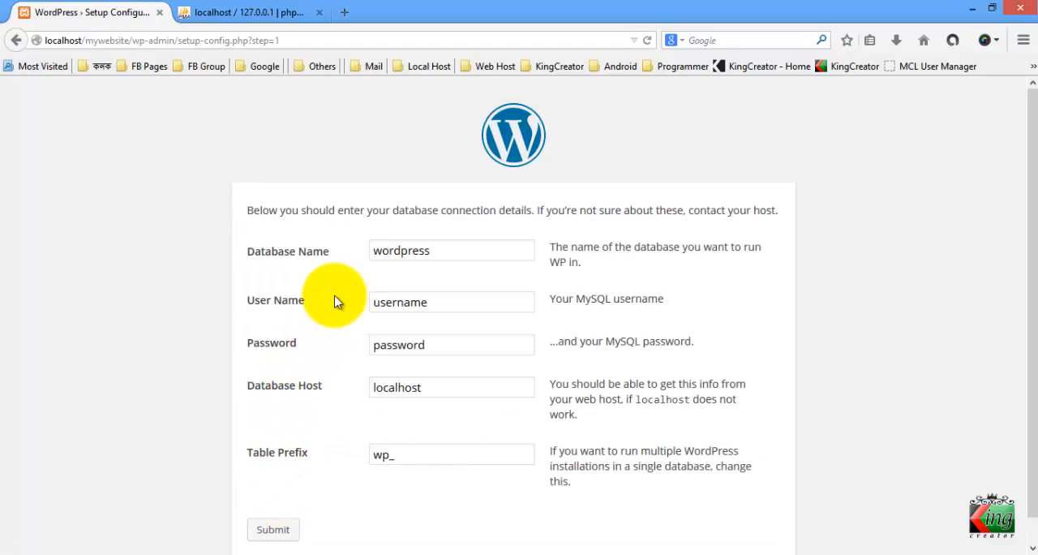
# Look over the database name, user name, password, host and table prefix fields of the connection details form
pyautogui.click(441, 245)
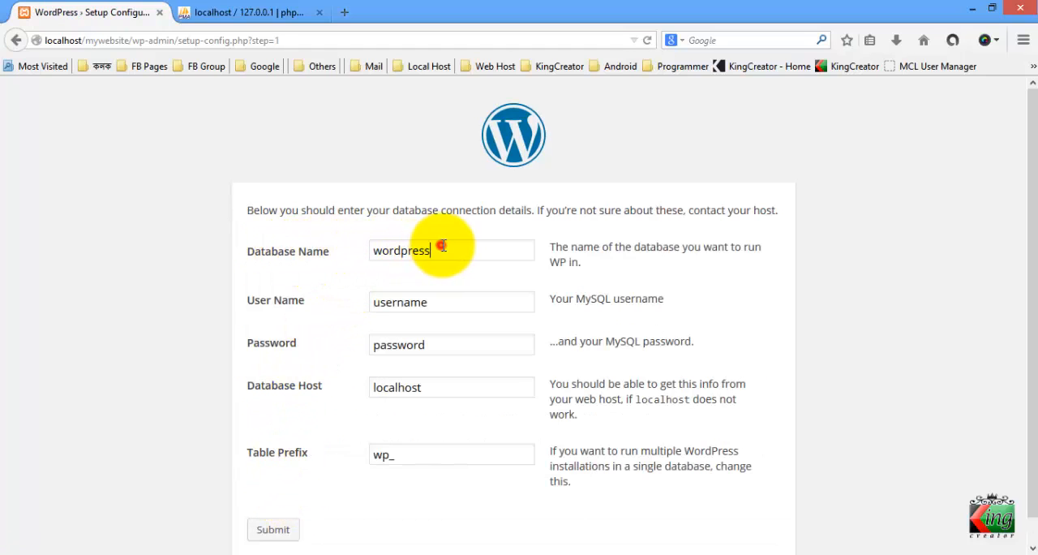
pyautogui.click(431, 301)
pyautogui.click(433, 347)
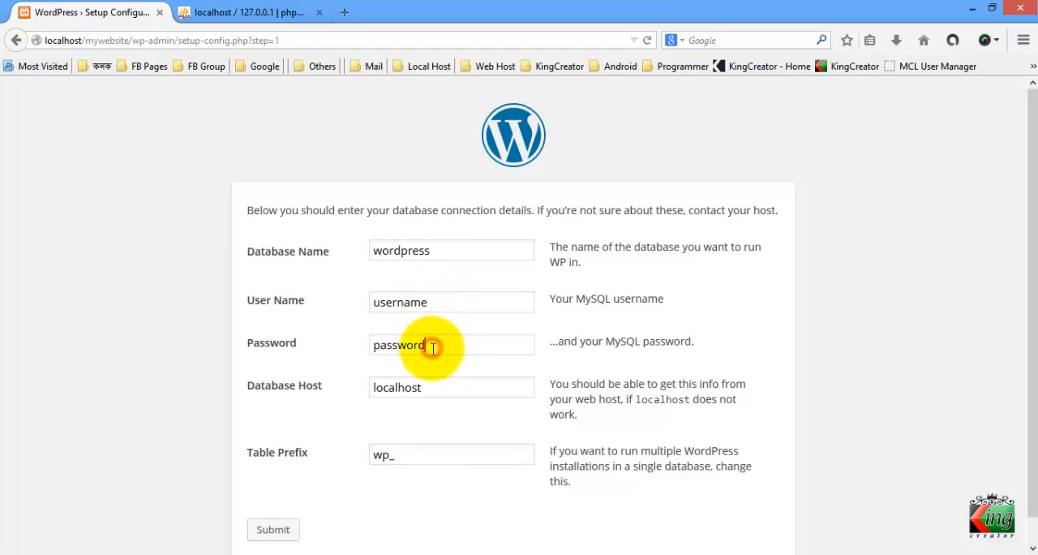
pyautogui.click(440, 383)
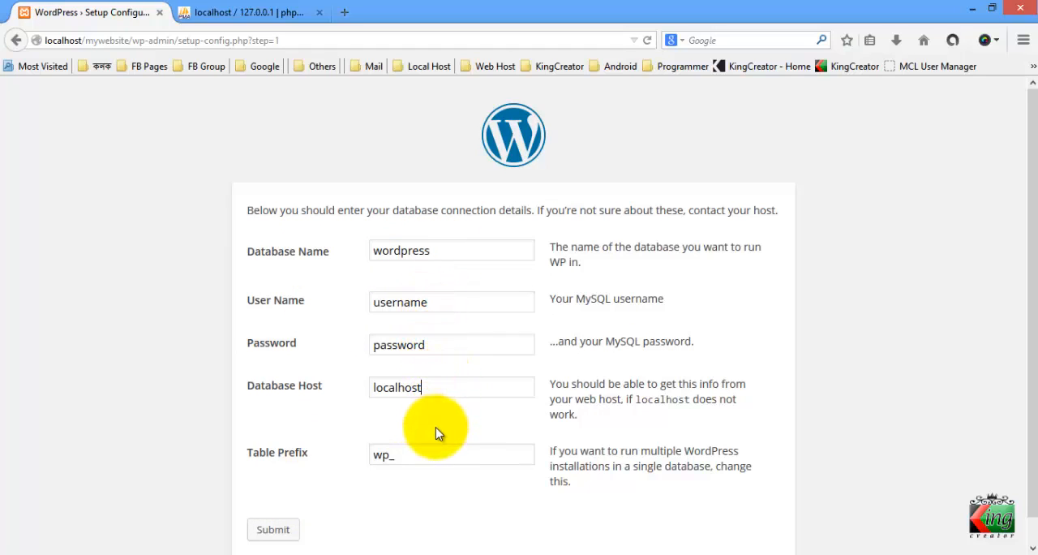
pyautogui.click(433, 448)
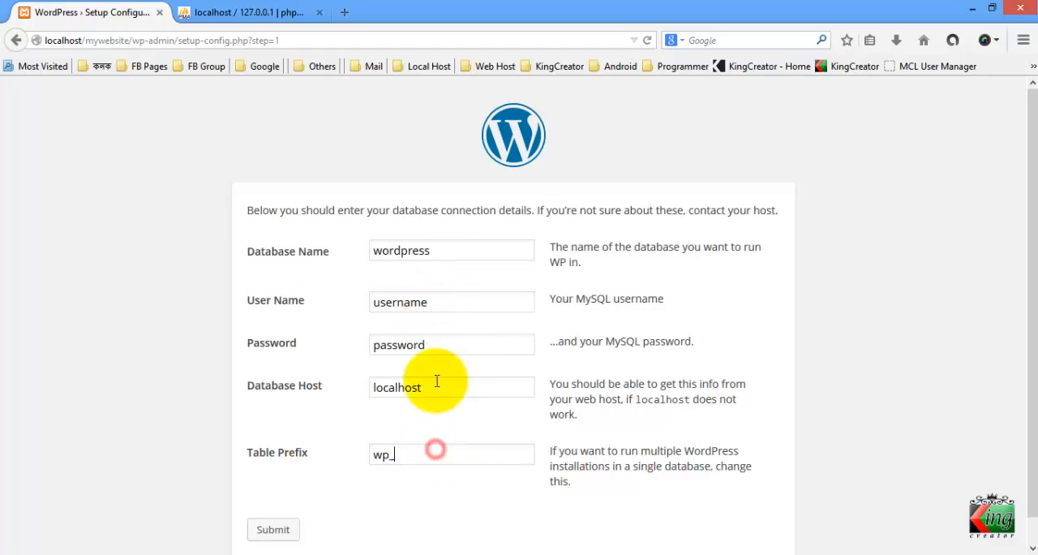
pyautogui.click(447, 320)
pyautogui.click(448, 253)
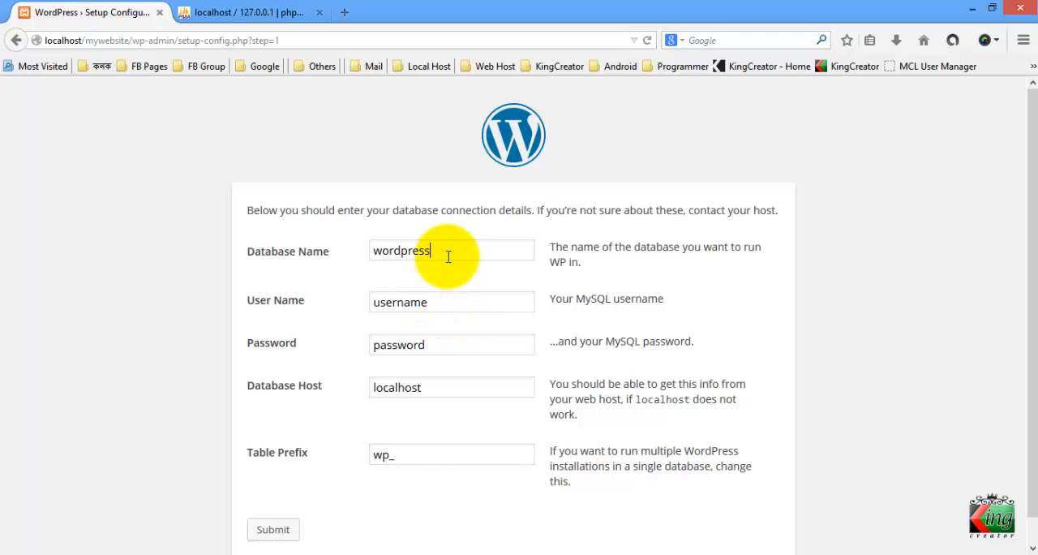
pyautogui.scroll(-1, 314, 213)
pyautogui.click(294, 188)
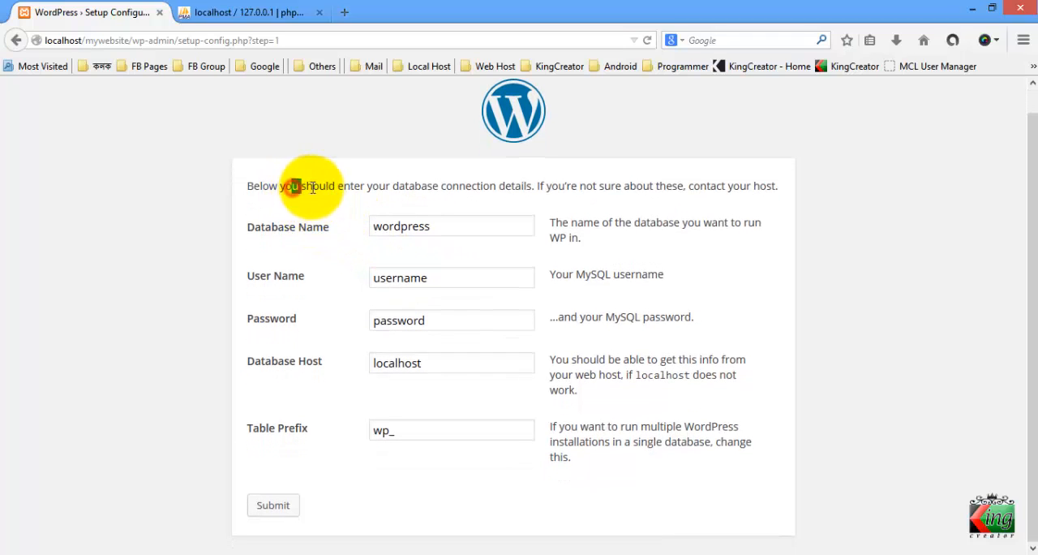
pyautogui.moveTo(314, 188); pyautogui.dragTo(317, 187)
pyautogui.click(280, 192)
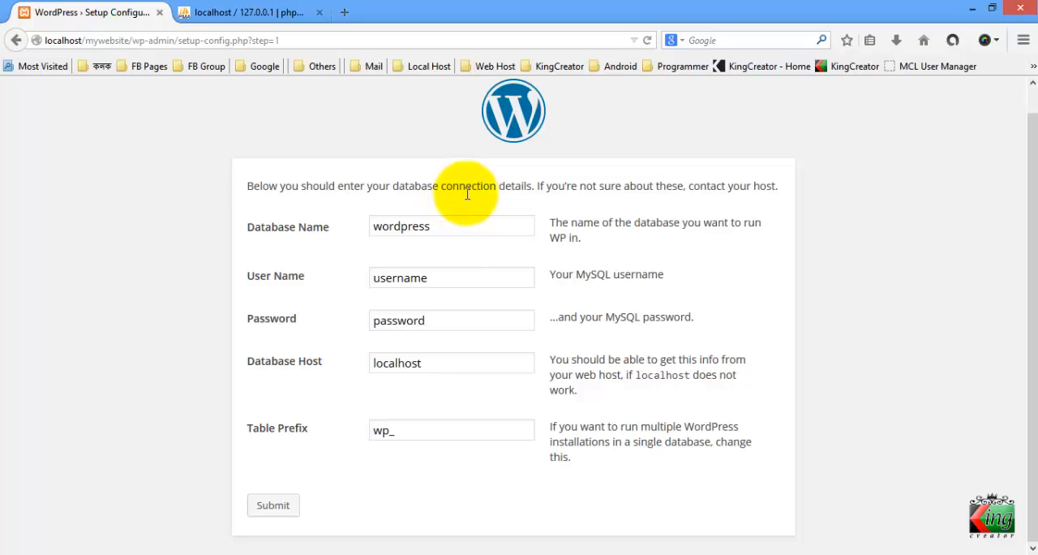
# Set the database name to mywebsite_db and the MySQL user name to root in the connection details
pyautogui.click(456, 216)
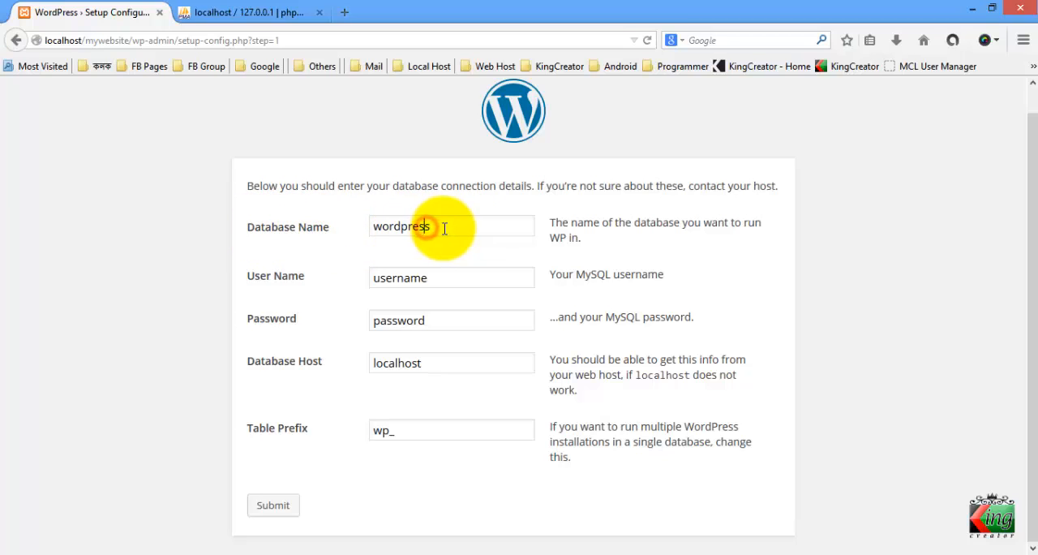
pyautogui.moveTo(443, 228); pyautogui.dragTo(294, 233)
pyautogui.write('m')
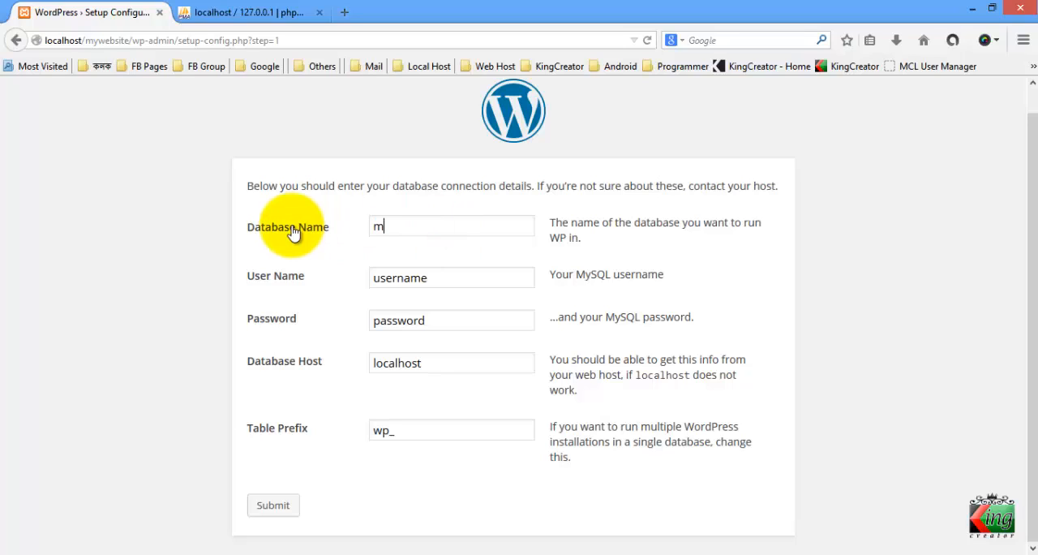
pyautogui.write('ywebsite_db')
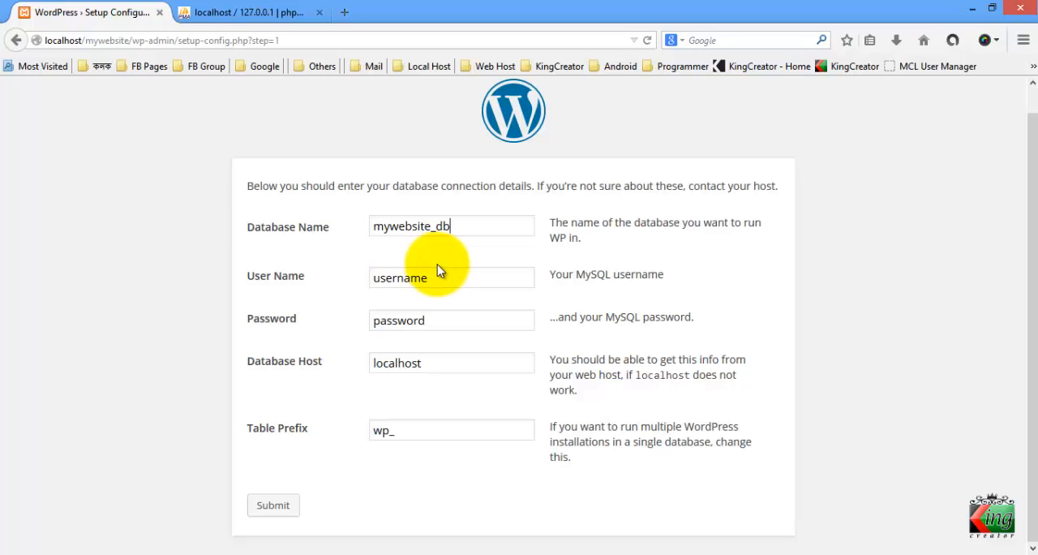
pyautogui.moveTo(444, 275); pyautogui.dragTo(247, 263)
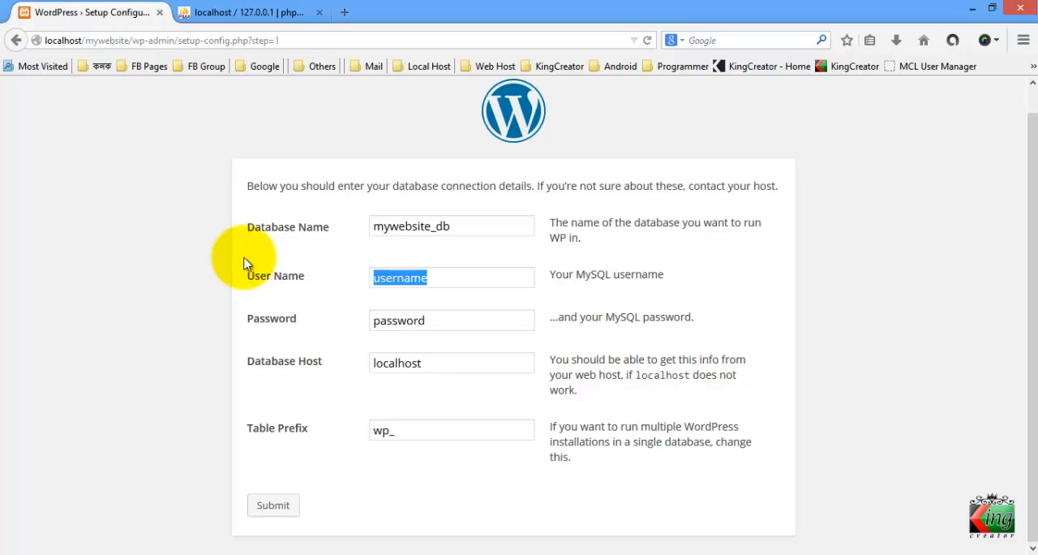
pyautogui.write('rooot')
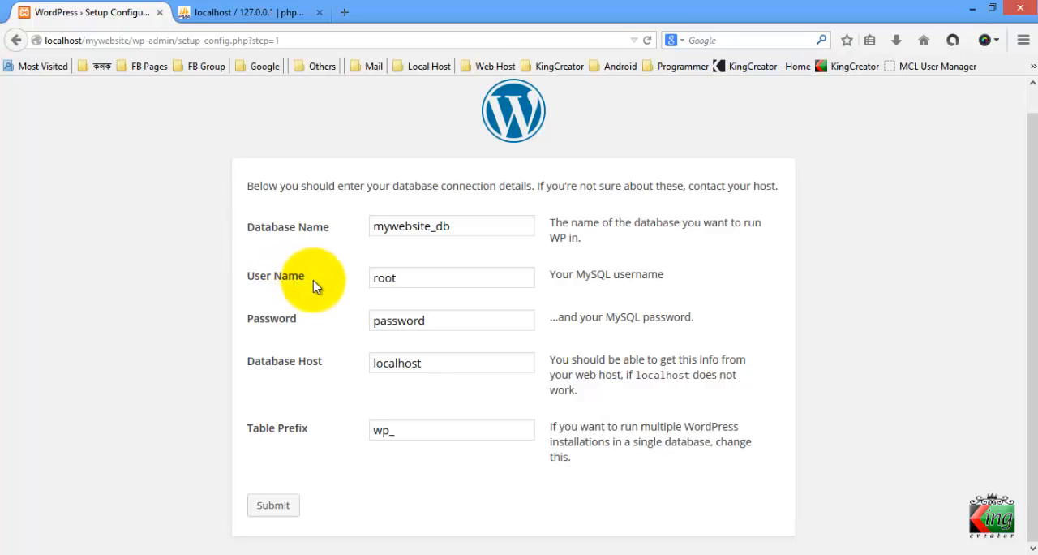
pyautogui.moveTo(444, 282); pyautogui.dragTo(301, 287)
pyautogui.click(419, 284)
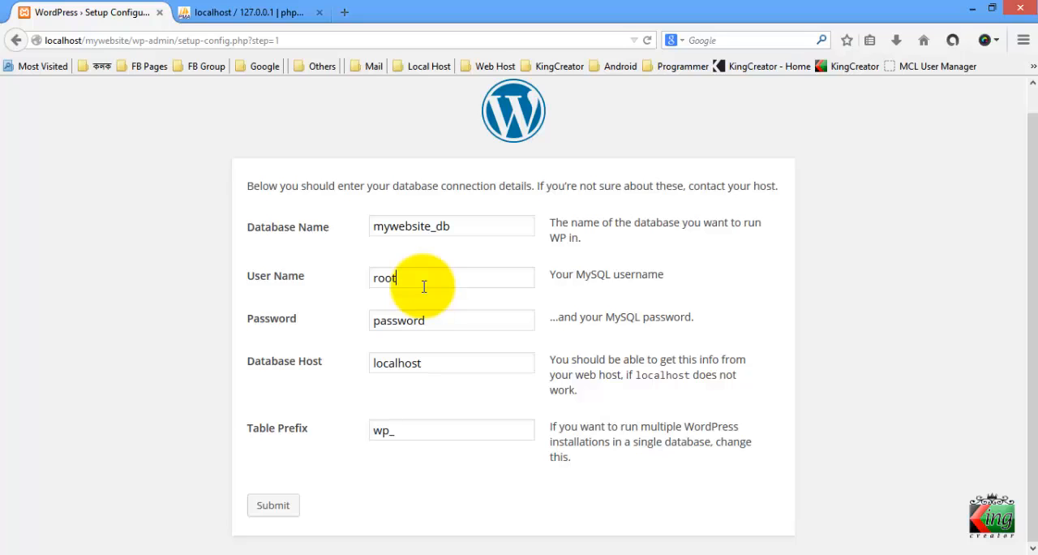
# Clear the MySQL password, keep localhost and the wp_ table prefix, and submit the connection details
pyautogui.moveTo(444, 319); pyautogui.dragTo(299, 340)
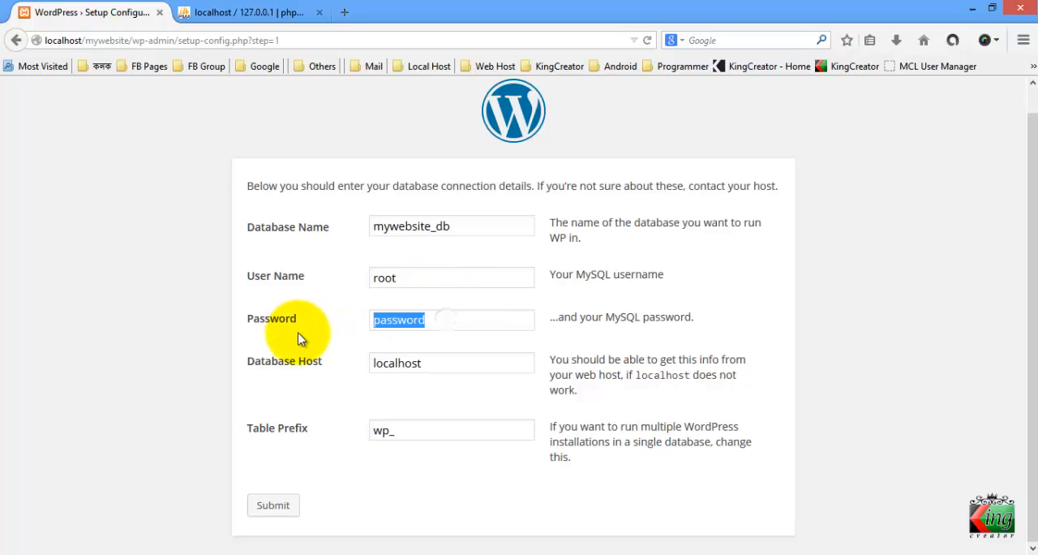
pyautogui.press('BackSpace')
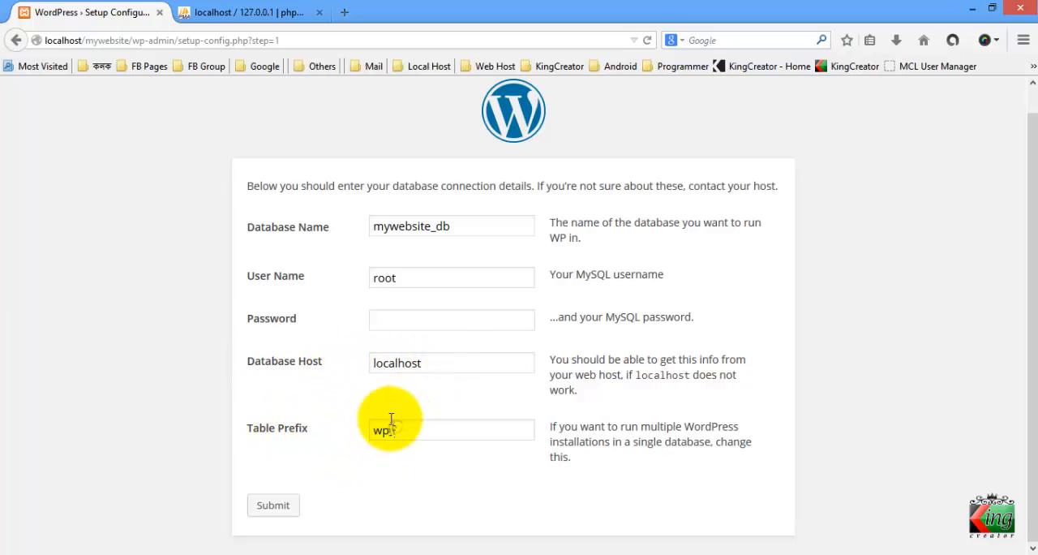
pyautogui.click(281, 504)
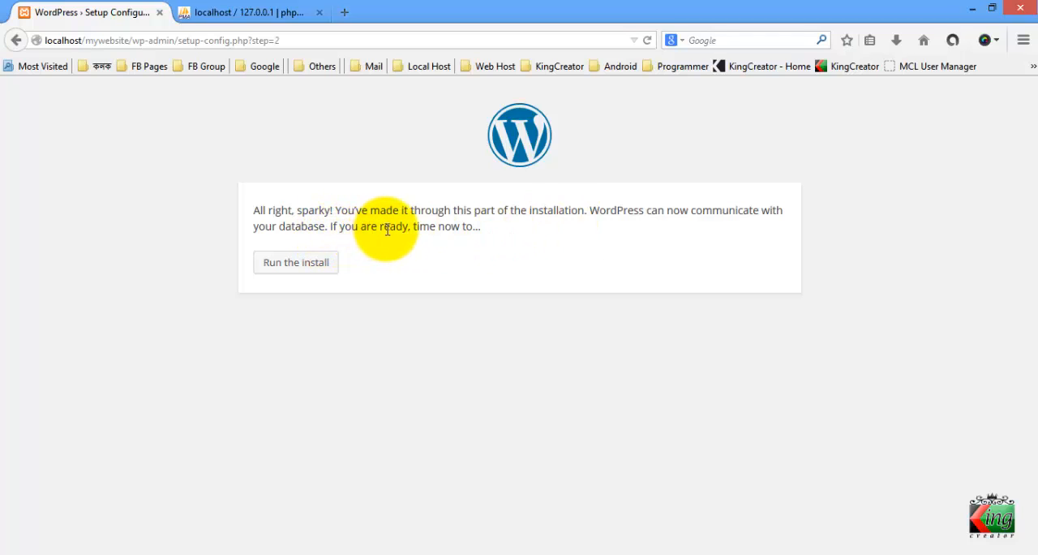
# Run the WordPress install and dismiss the browser's master password request without entering anything
pyautogui.click(297, 265)
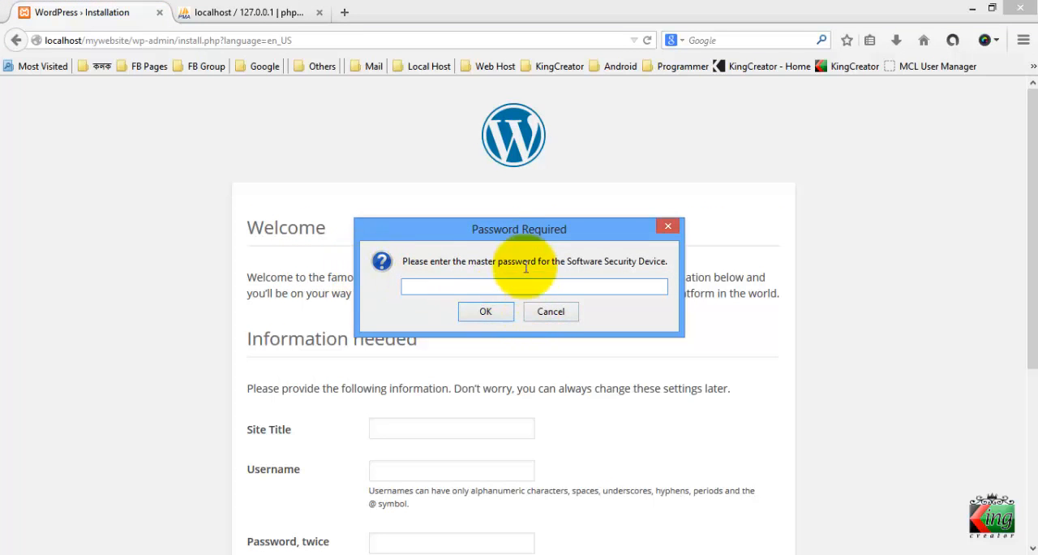
pyautogui.moveTo(533, 232); pyautogui.dragTo(892, 404)
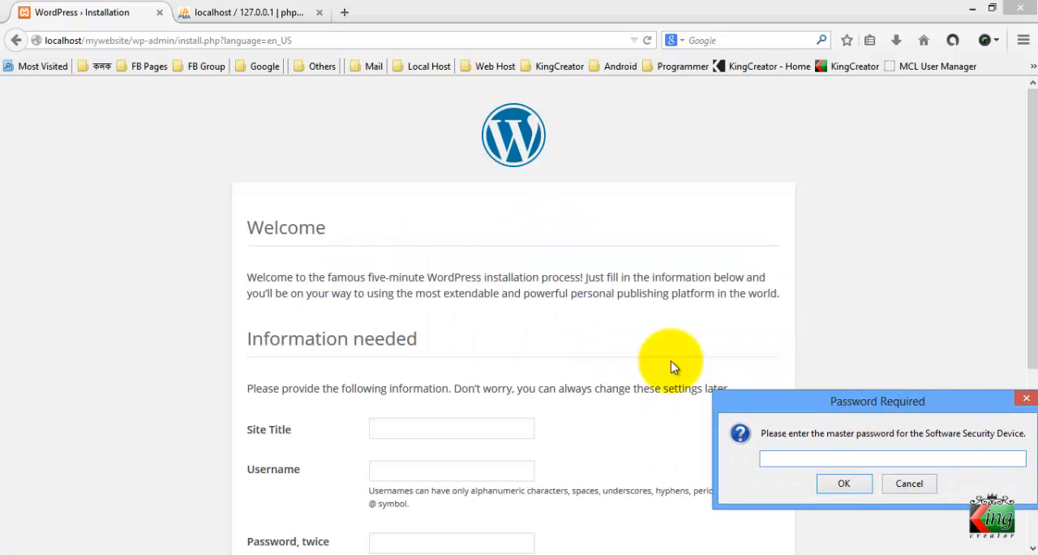
pyautogui.click(258, 233)
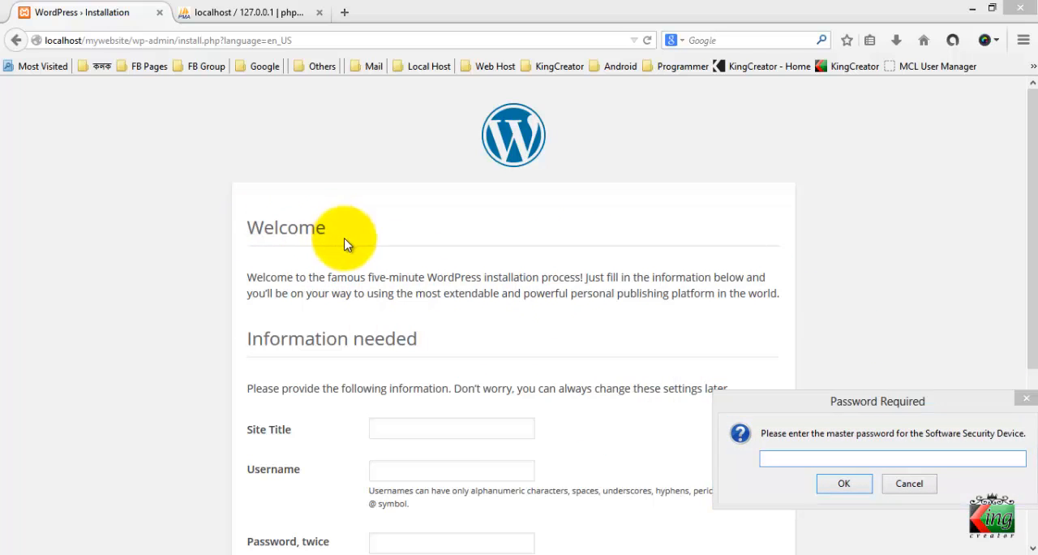
pyautogui.click(902, 483)
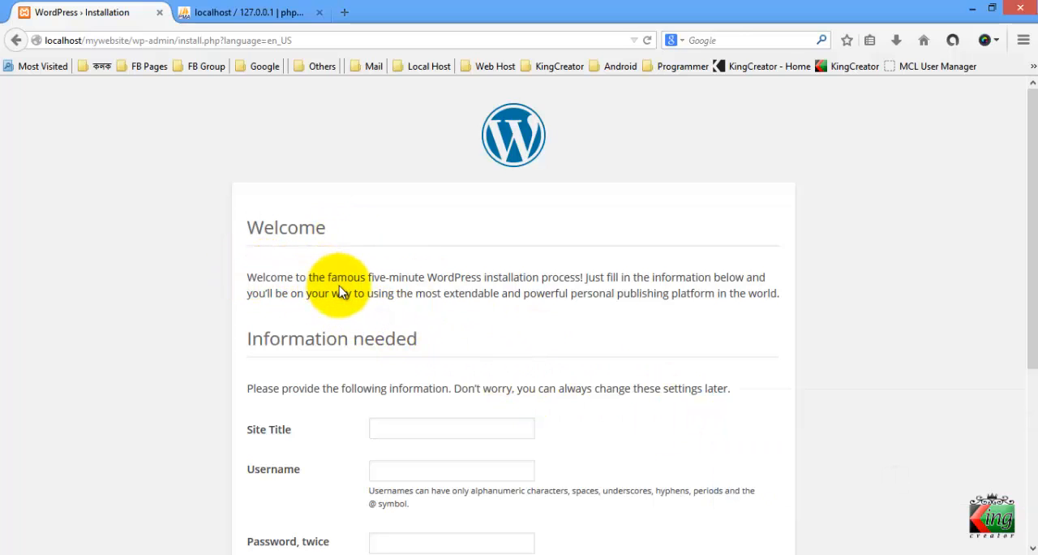
# Examine the installation form's welcome text and its site title, username, password, e-mail and privacy fields
pyautogui.scroll(-3, 340, 288)
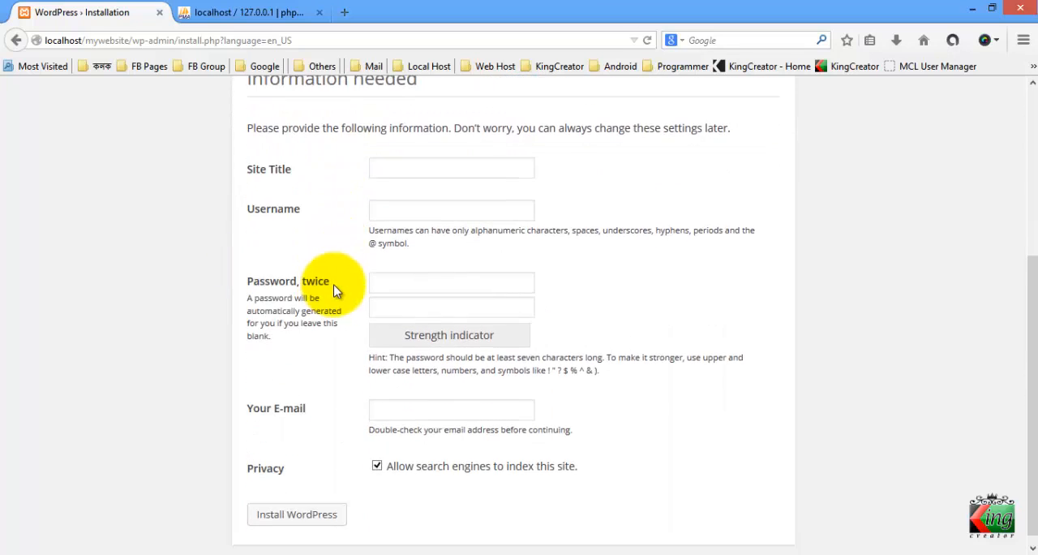
pyautogui.scroll(3, 336, 290)
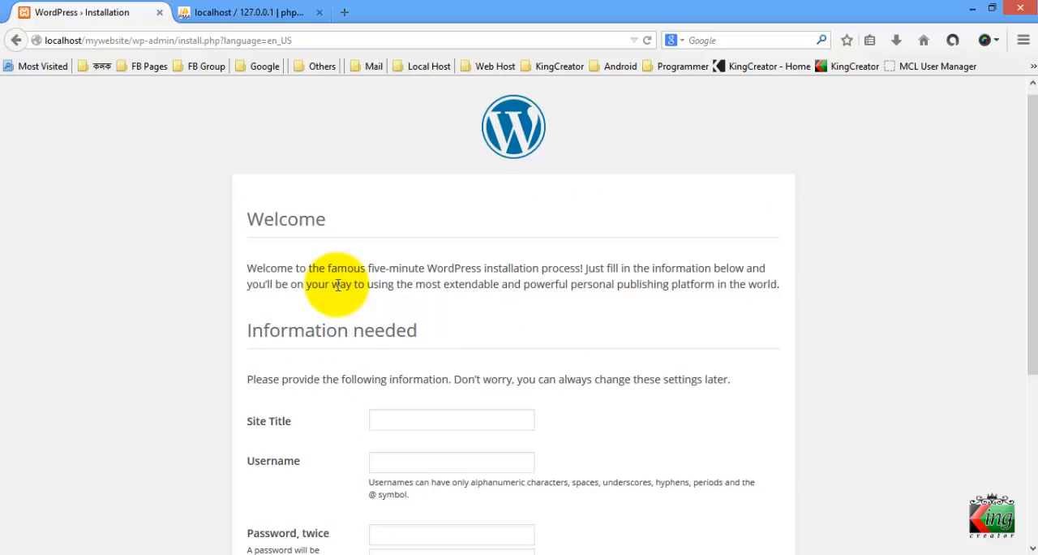
pyautogui.scroll(-2, 338, 285)
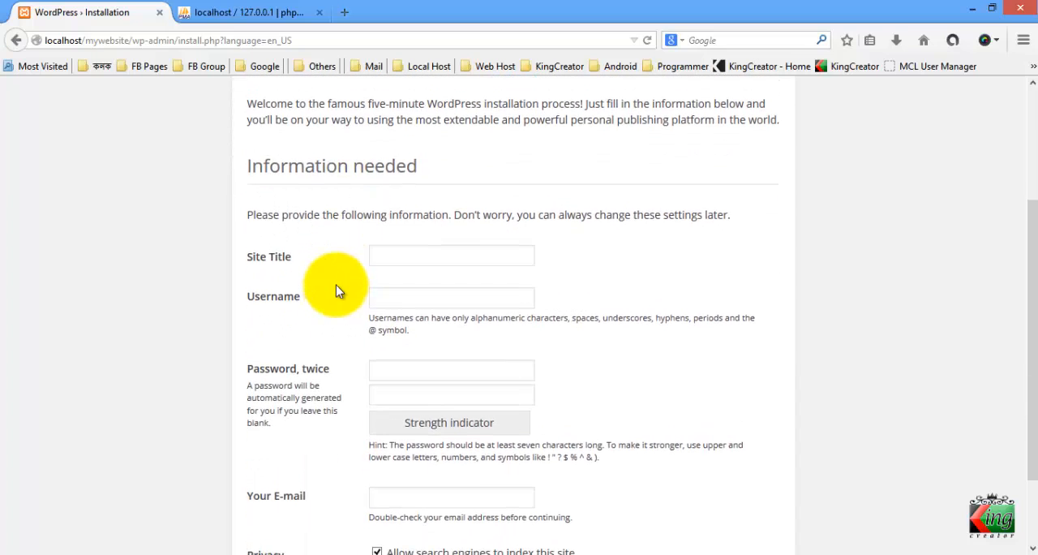
pyautogui.scroll(2, 335, 285)
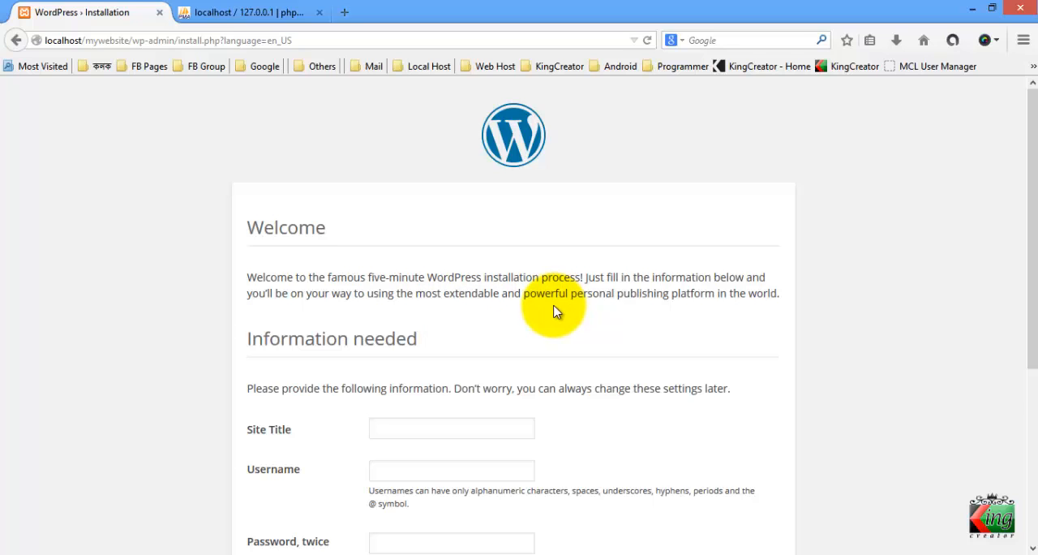
pyautogui.scroll(-2, 549, 304)
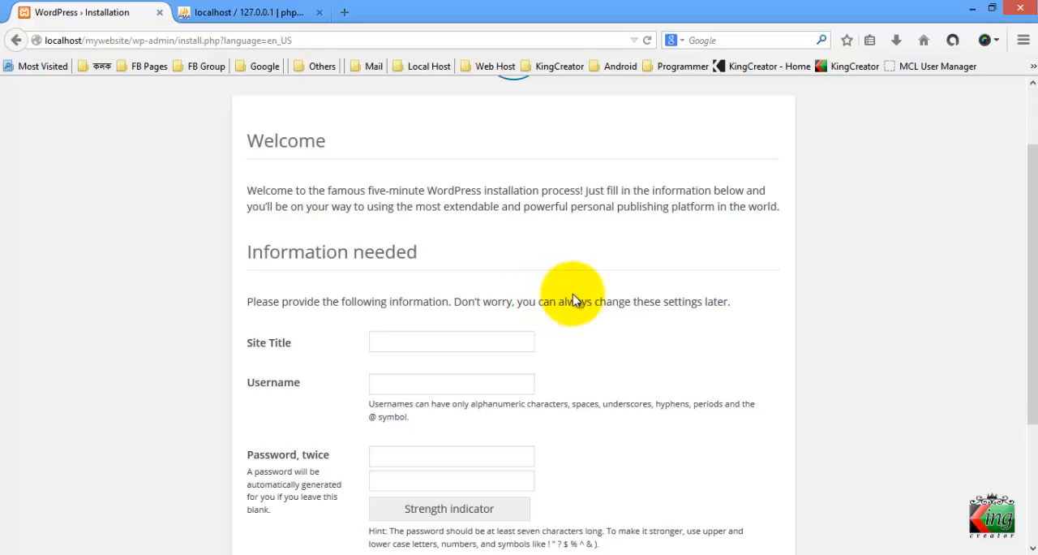
pyautogui.scroll(2, 545, 299)
pyautogui.scroll(-4, 317, 264)
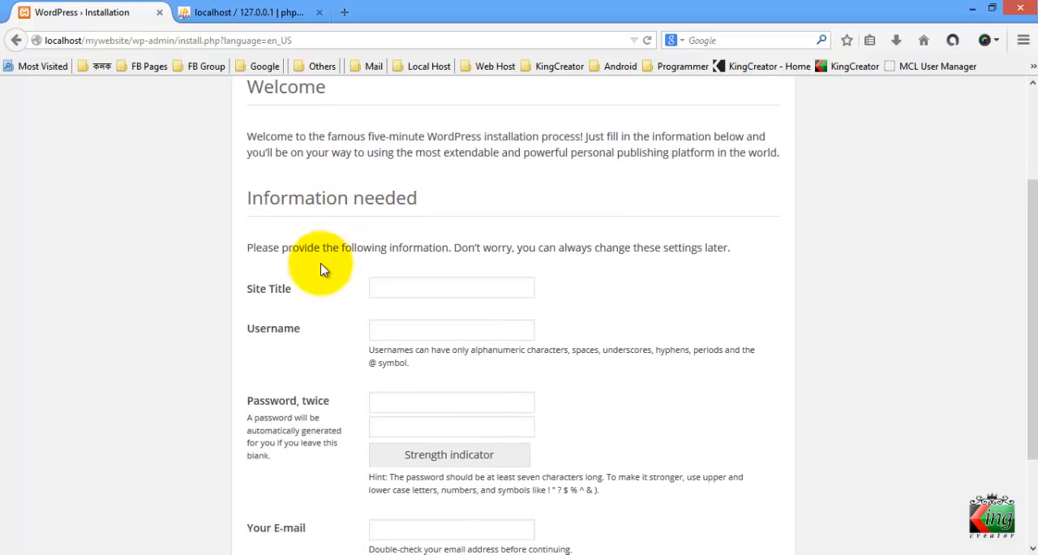
pyautogui.click(410, 295)
pyautogui.click(409, 258)
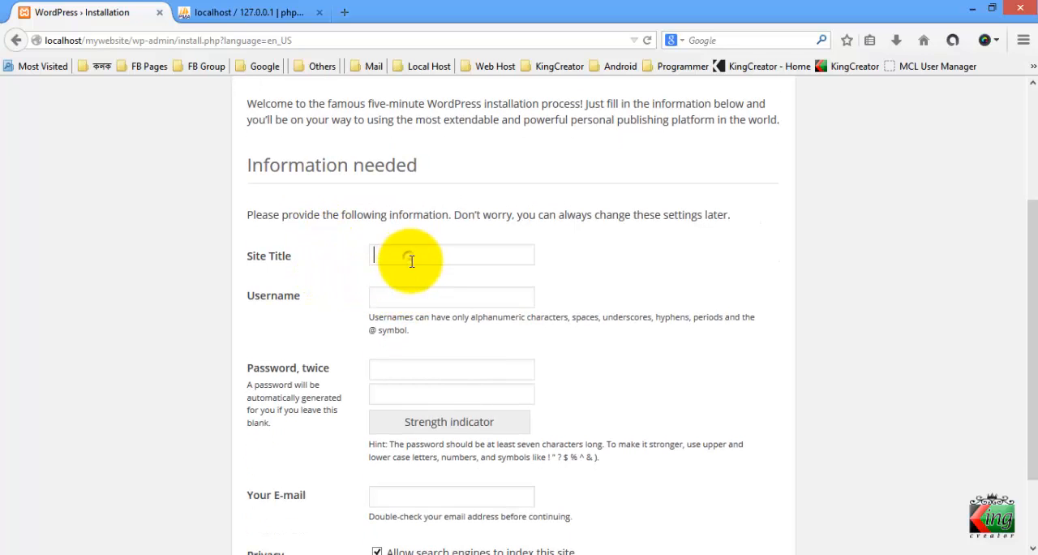
pyautogui.click(416, 292)
pyautogui.click(438, 372)
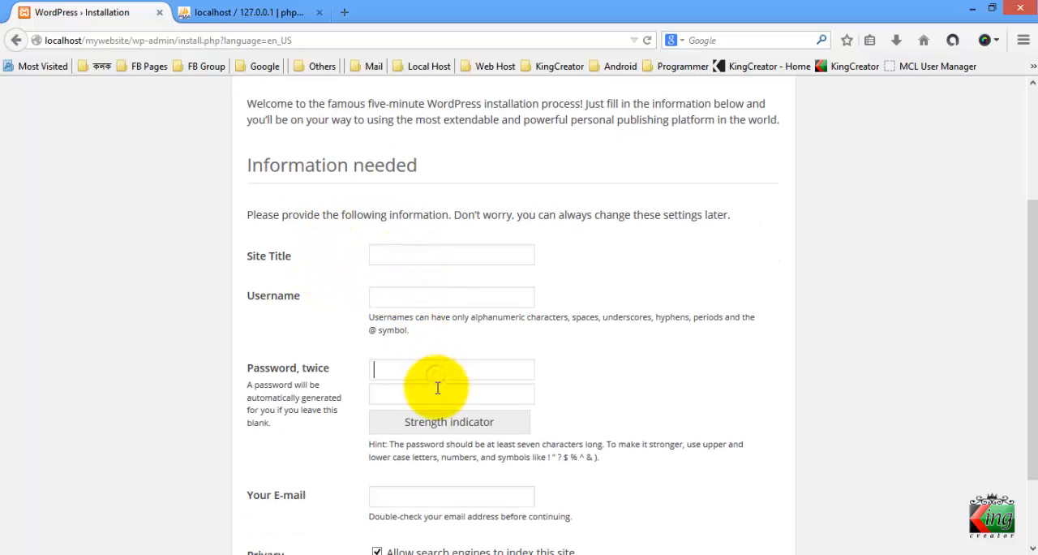
pyautogui.scroll(-2, 428, 383)
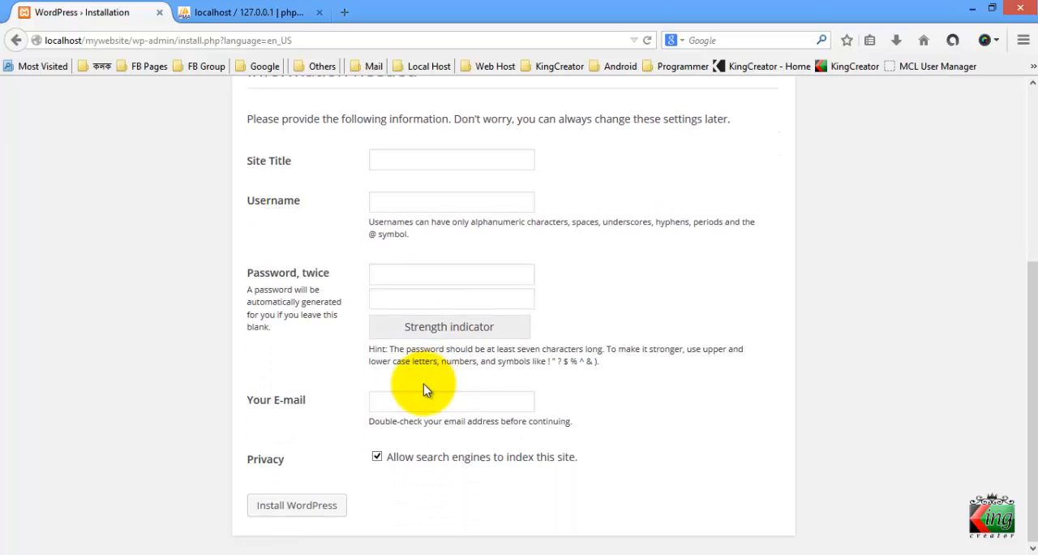
pyautogui.scroll(5, 348, 336)
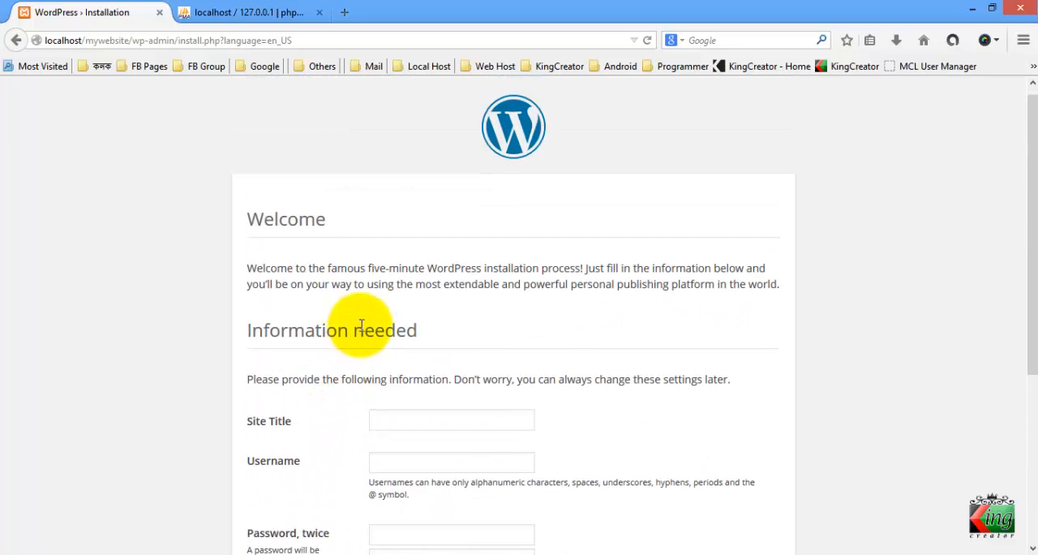
pyautogui.scroll(-3, 365, 321)
# Enter My Website as the site title and admin as the username in the installation form
pyautogui.click(378, 247)
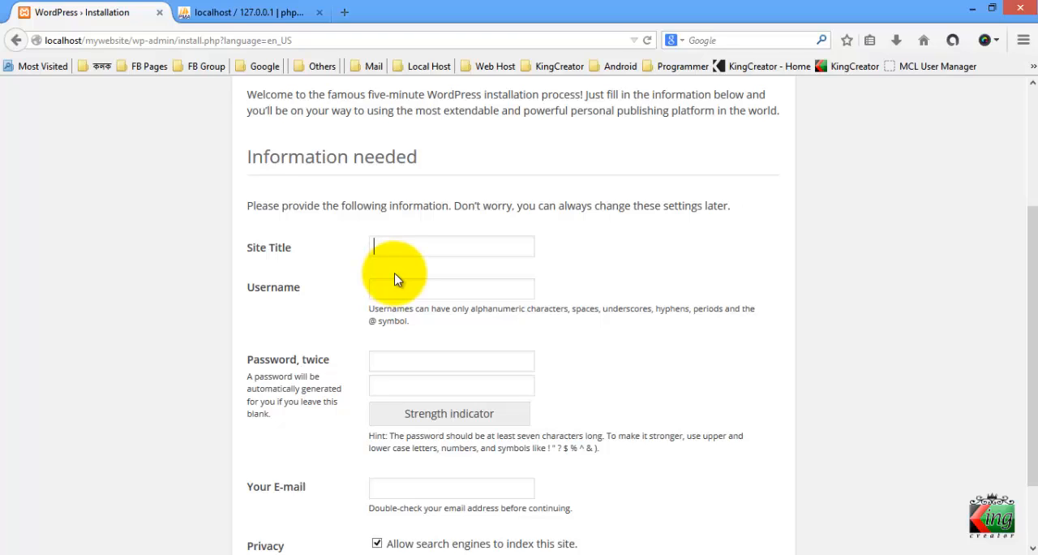
pyautogui.write('My Website')
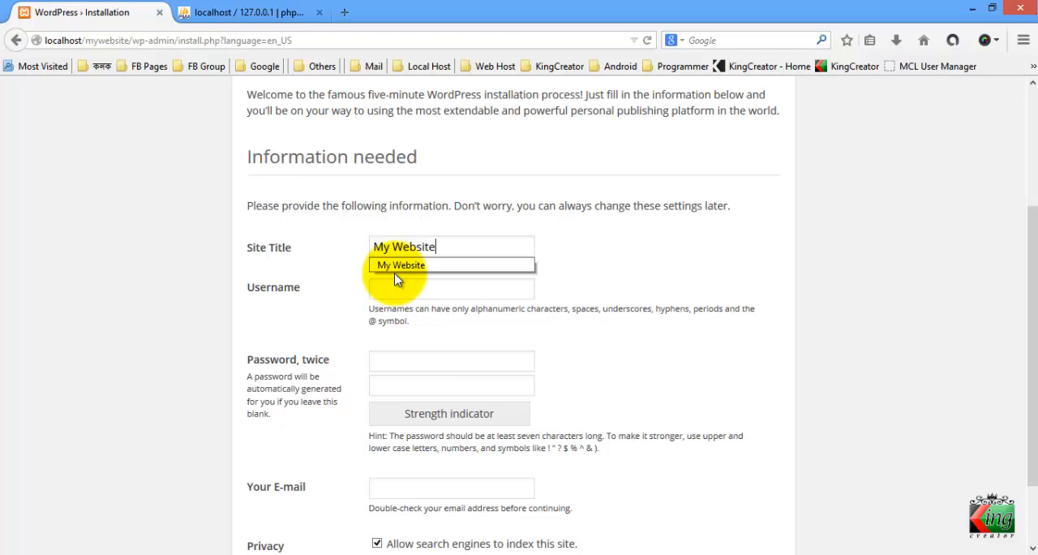
pyautogui.click(404, 289)
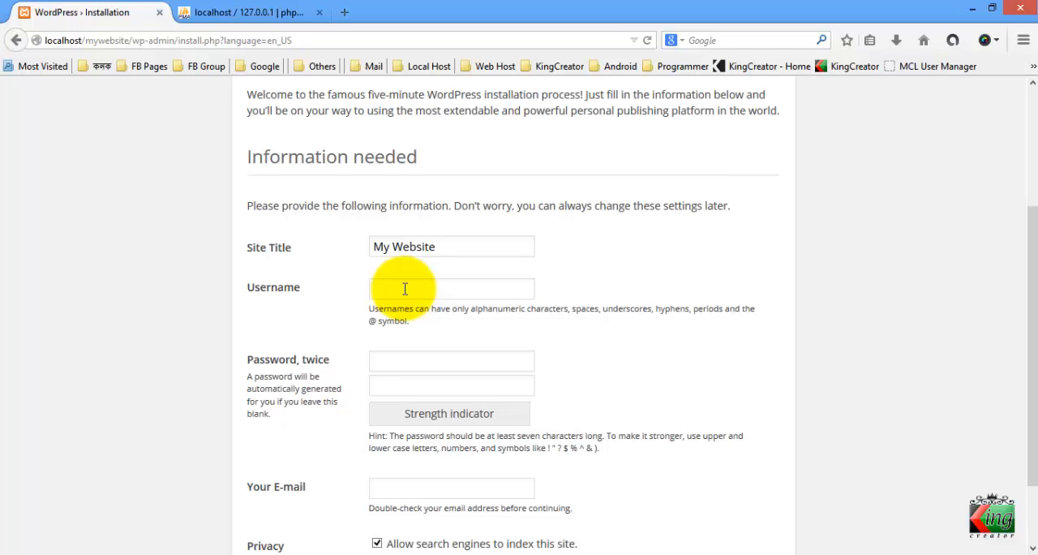
pyautogui.write('dmin')
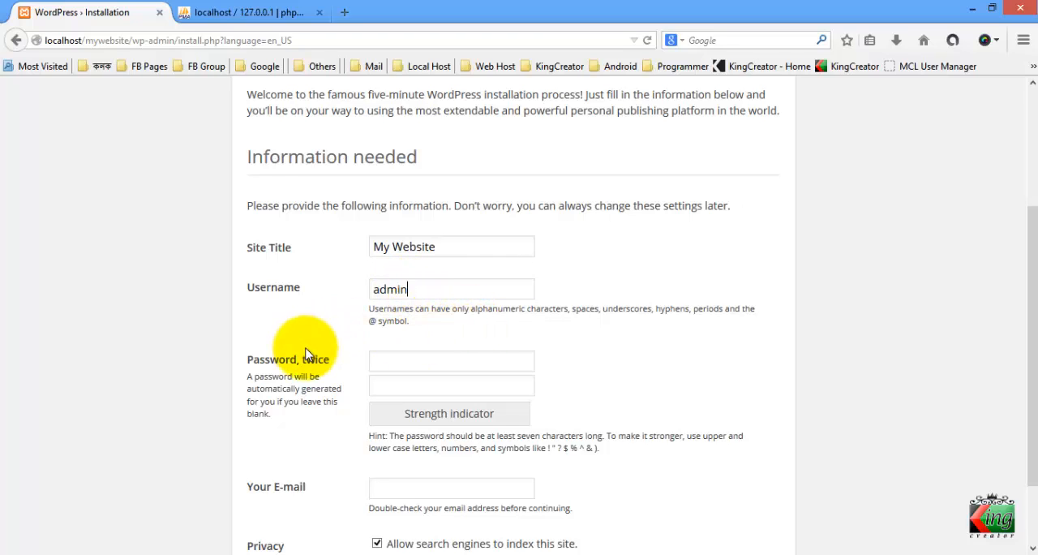
# Enter the admin account password in both password fields of the installation form
pyautogui.click(406, 360)
pyautogui.write('123')
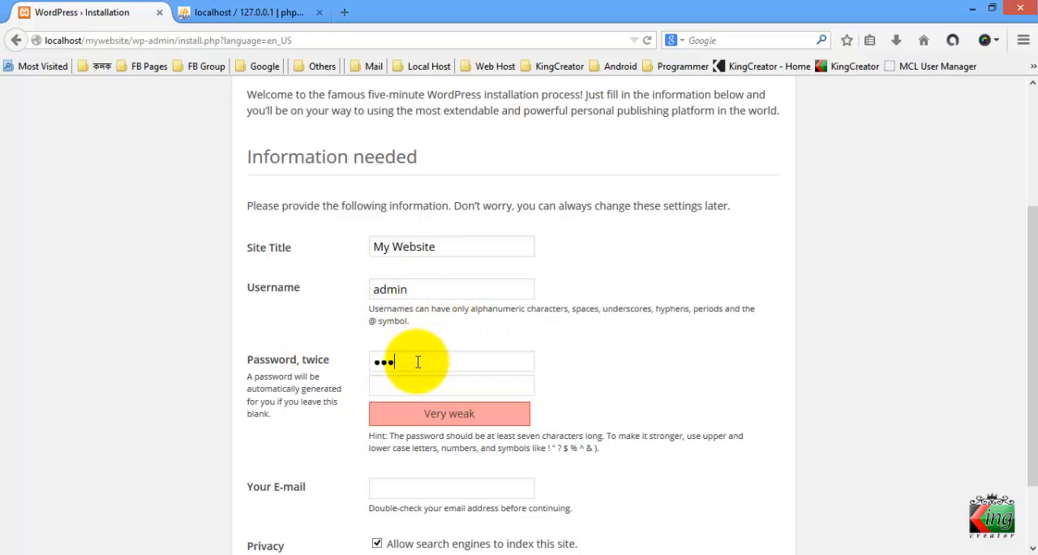
pyautogui.write('••••')
pyautogui.click(420, 380)
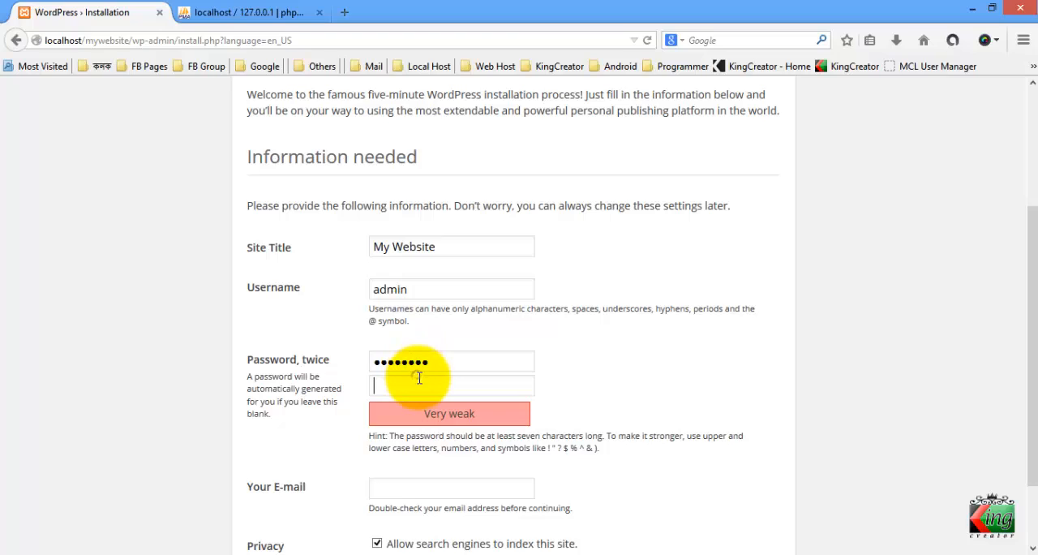
pyautogui.write('12345678')
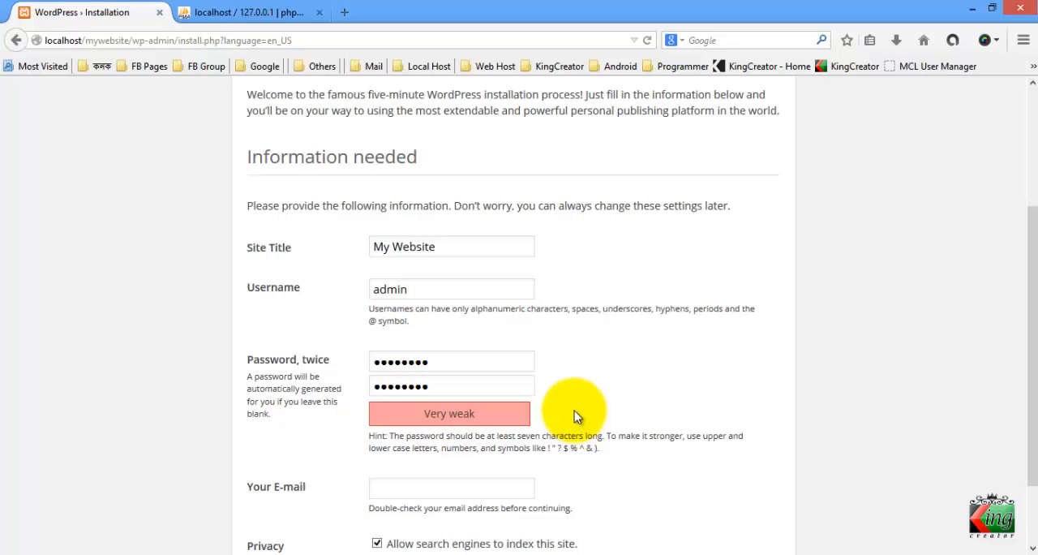
# Fill in the administrator's e-mail address in the installation form
pyautogui.scroll(-2, 574, 410)
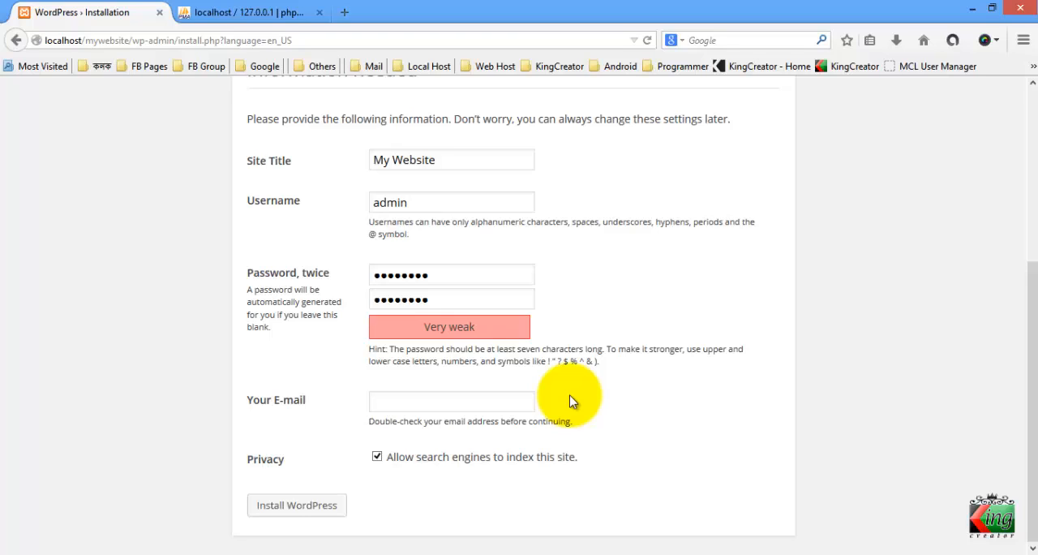
pyautogui.click(428, 398)
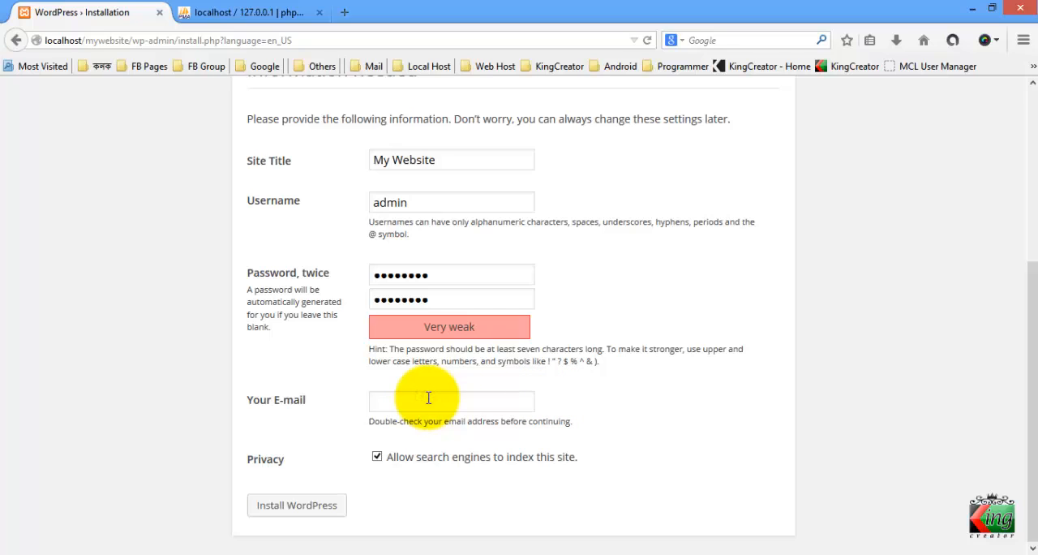
pyautogui.write('kanak')
pyautogui.click(439, 418)
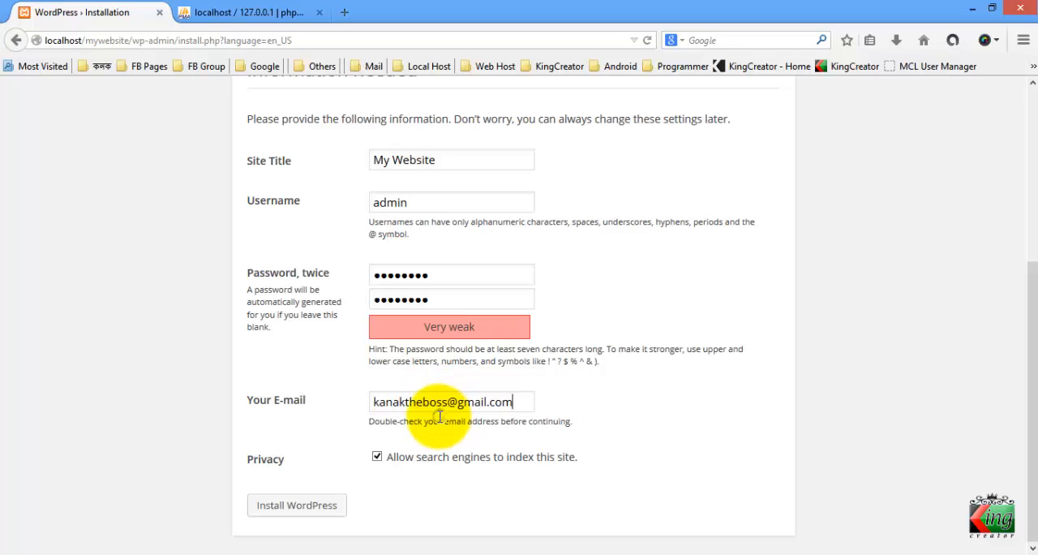
# Keep search engines allowed to index the site and run the WordPress installation
pyautogui.click(565, 467)
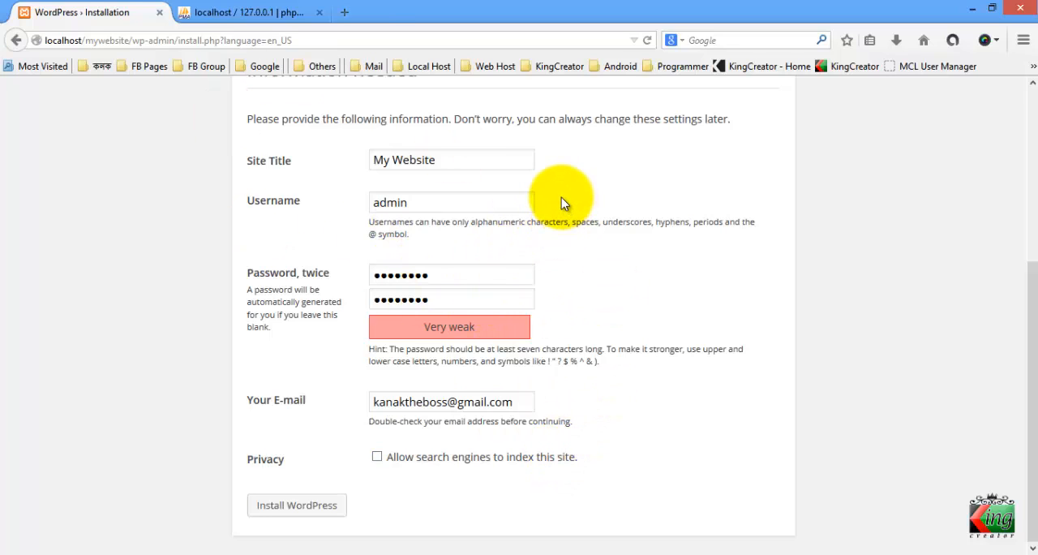
pyautogui.click(420, 468)
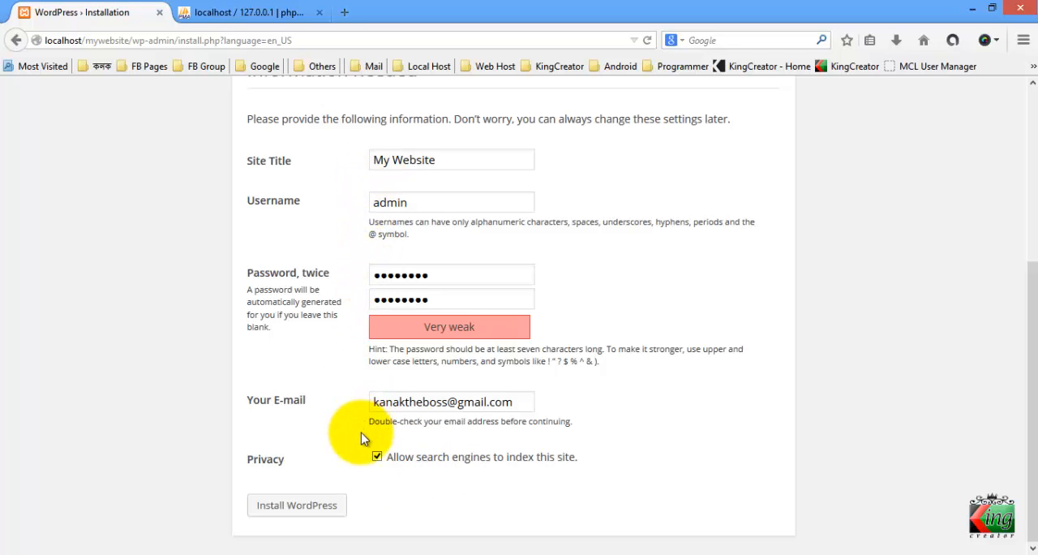
pyautogui.click(303, 520)
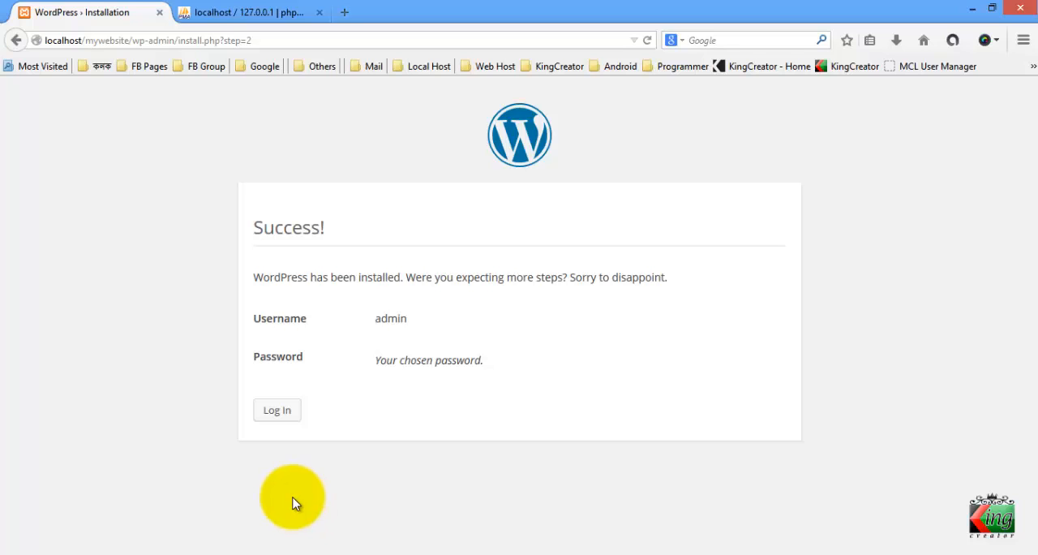
# Examine the installation success page's message and its username and password details
pyautogui.doubleClick(415, 284)
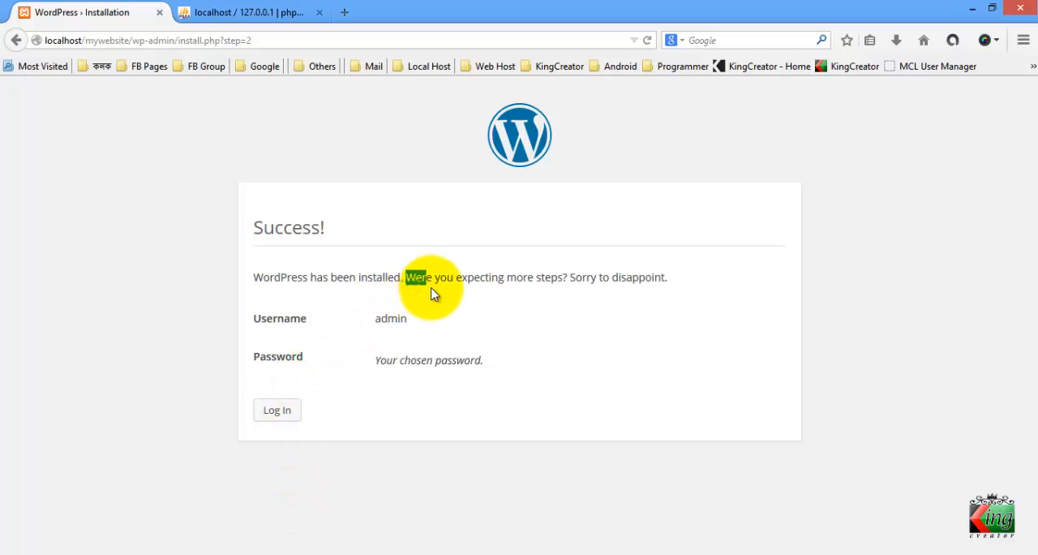
pyautogui.click(411, 290)
pyautogui.moveTo(414, 288); pyautogui.dragTo(647, 286)
pyautogui.click(551, 288)
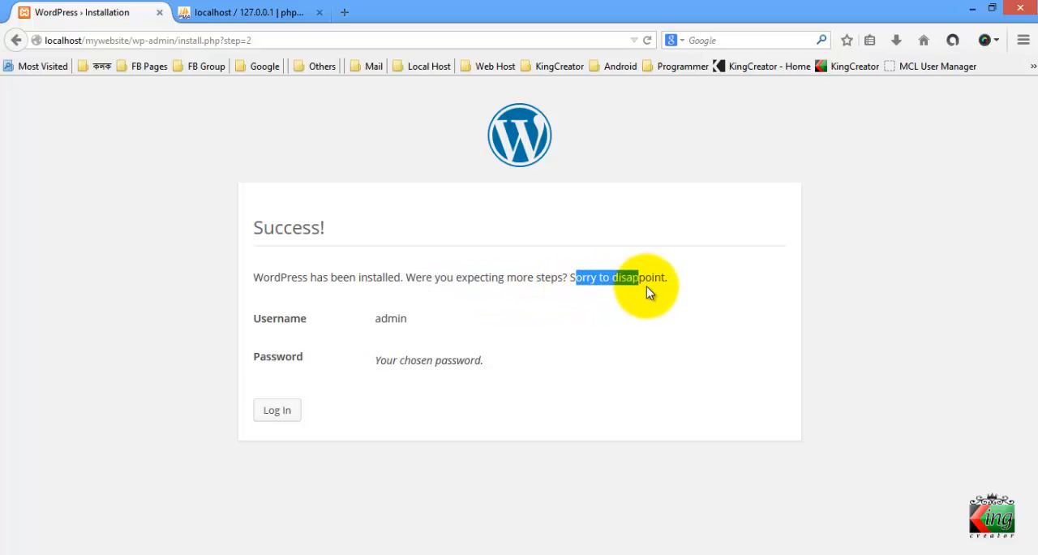
pyautogui.click(652, 289)
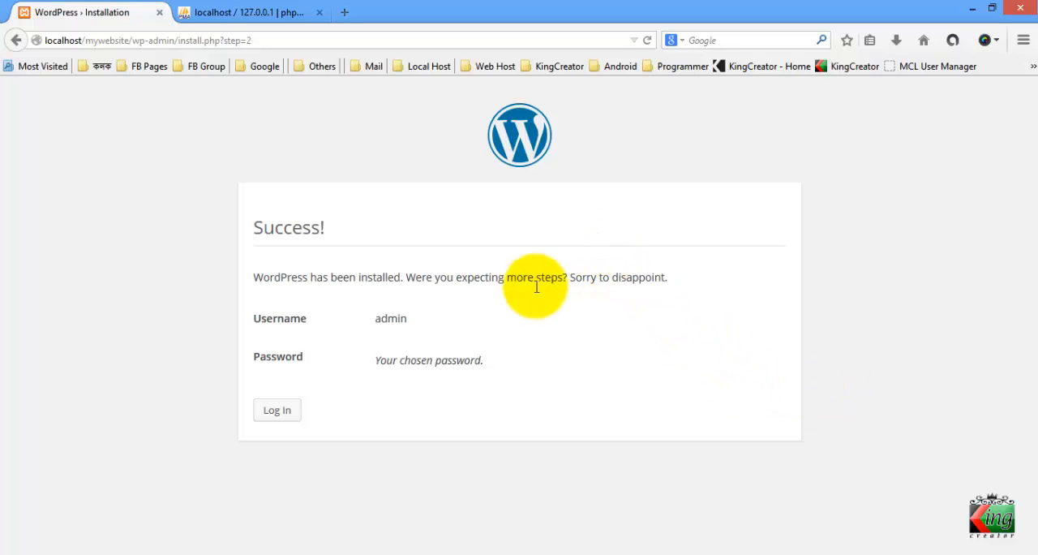
pyautogui.moveTo(410, 321); pyautogui.dragTo(480, 359)
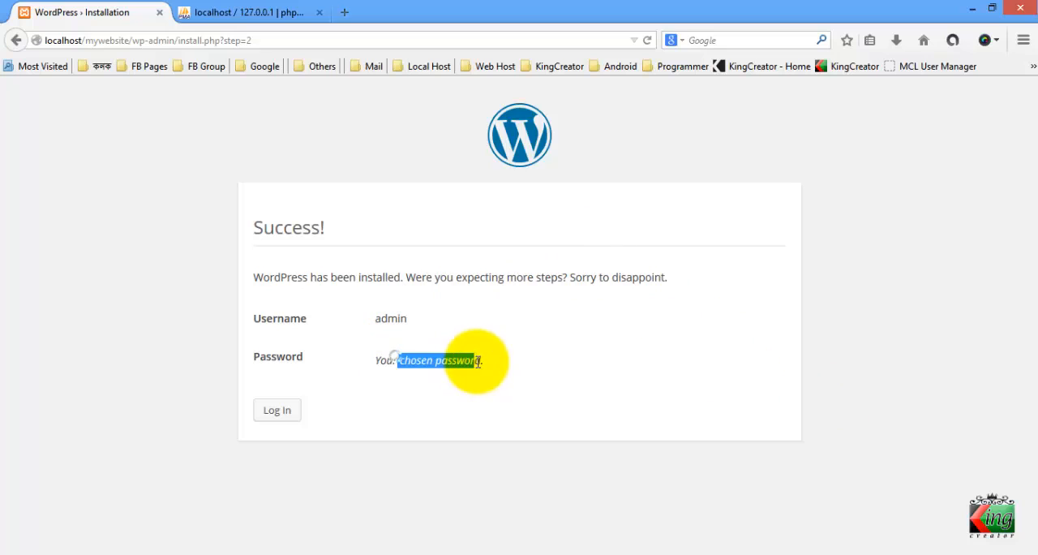
pyautogui.click(481, 359)
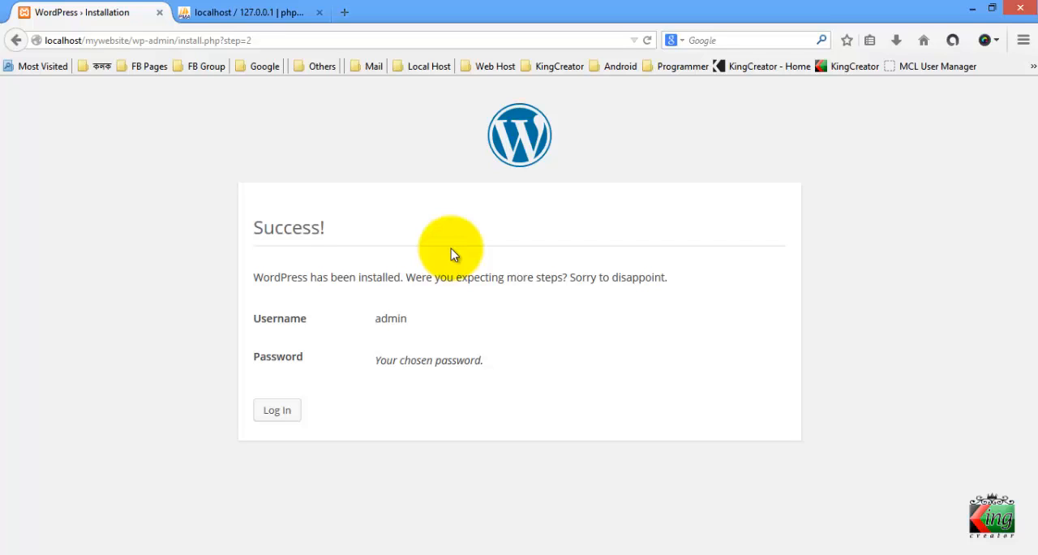
# Proceed to the site's login page and enter the browser's master password when it is requested
pyautogui.click(279, 412)
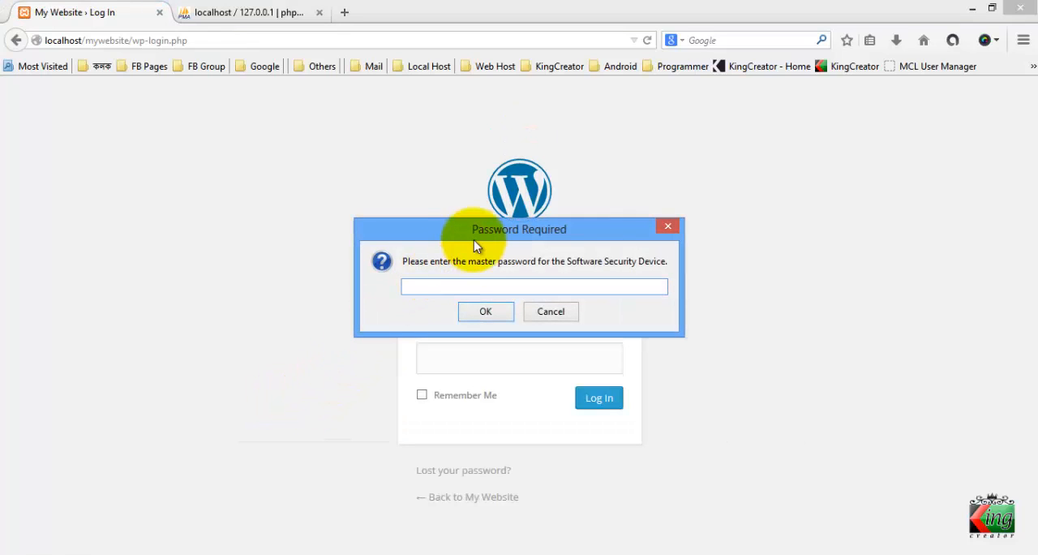
pyautogui.moveTo(485, 241); pyautogui.dragTo(741, 203)
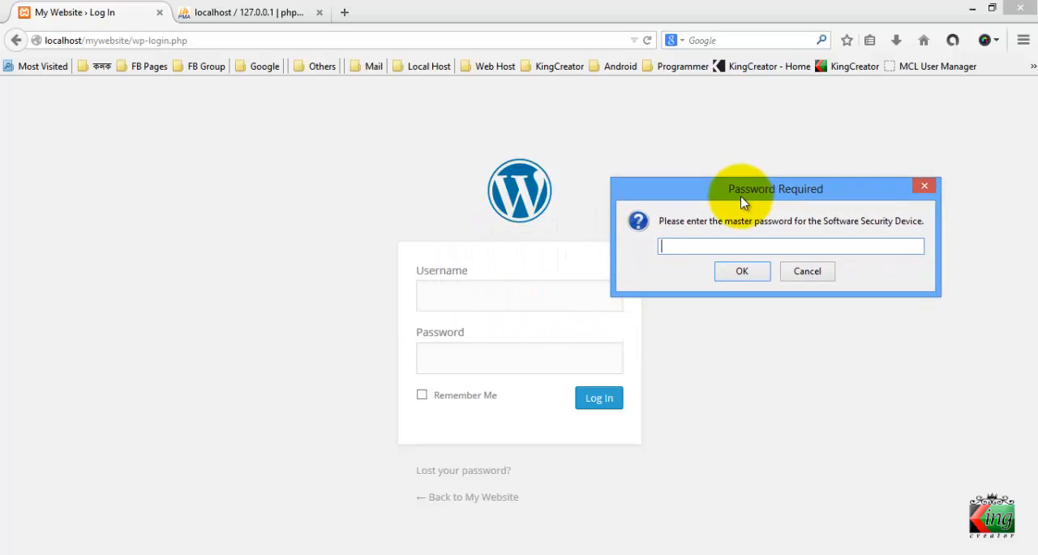
pyautogui.write('aa')
pyautogui.press('BackSpace')
pyautogui.write('aaaaaa')
pyautogui.press('Return')
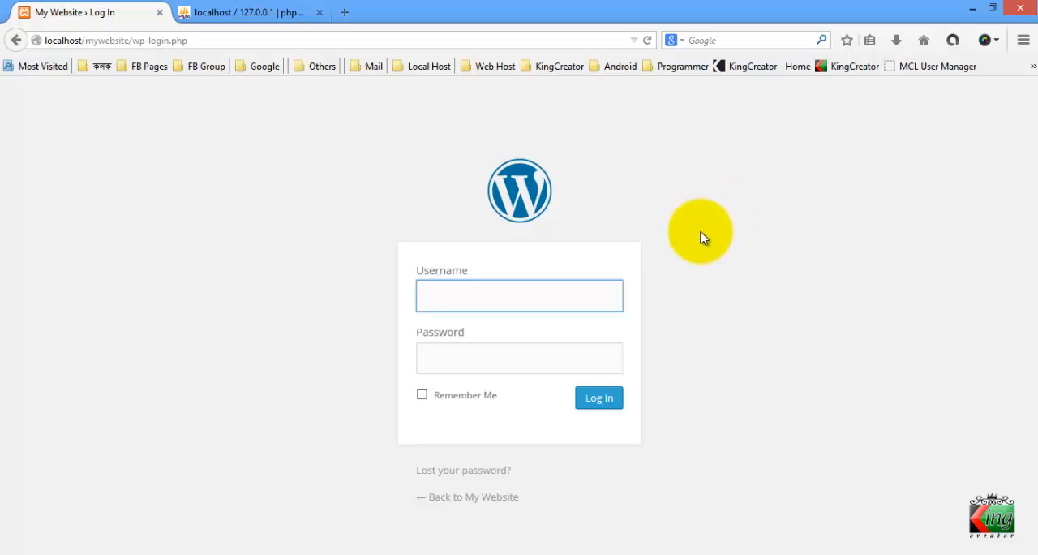
# Log in to the WordPress dashboard with the username admin and the account password
pyautogui.click(433, 280)
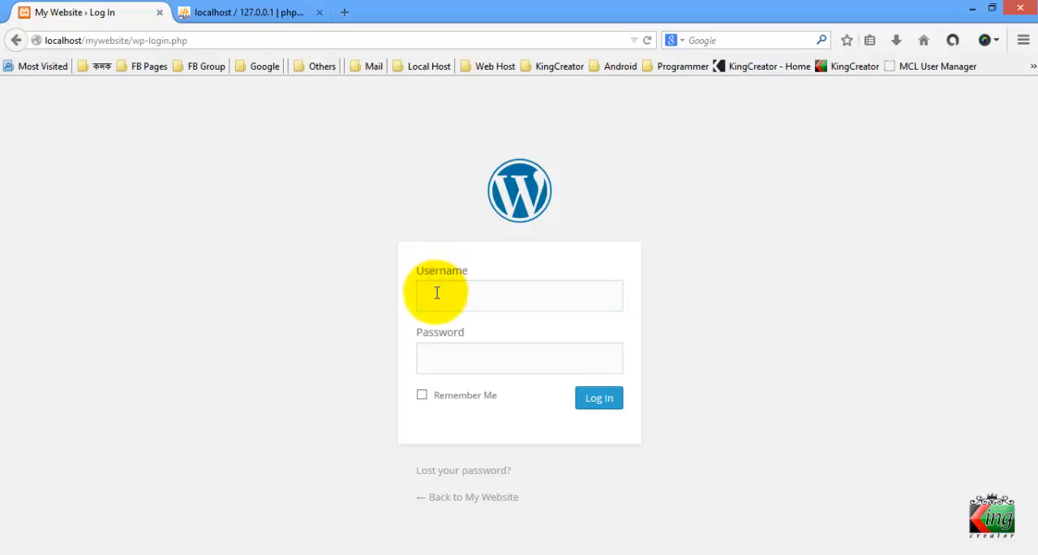
pyautogui.click(435, 292)
pyautogui.click(454, 362)
pyautogui.click(457, 306)
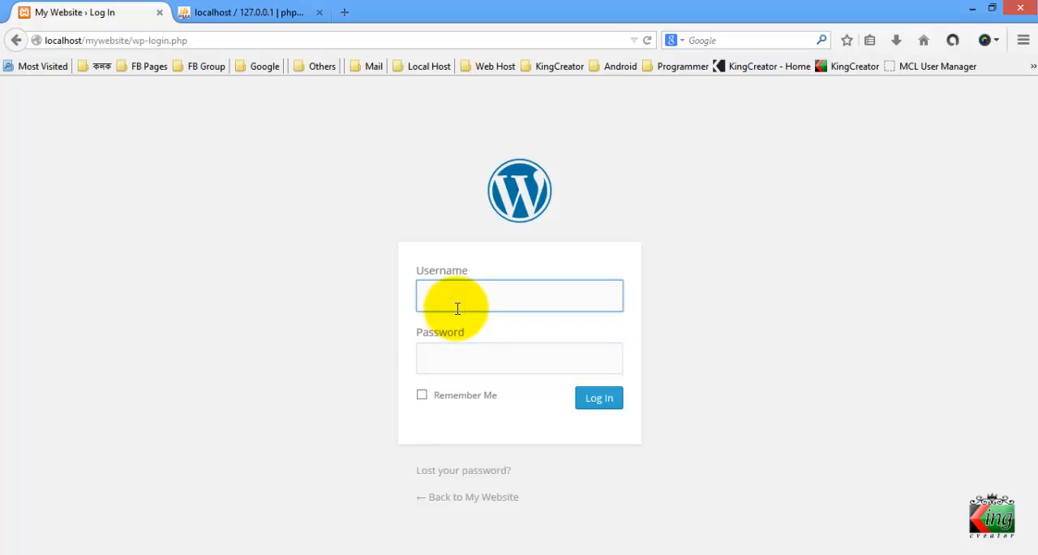
pyautogui.write('admin')
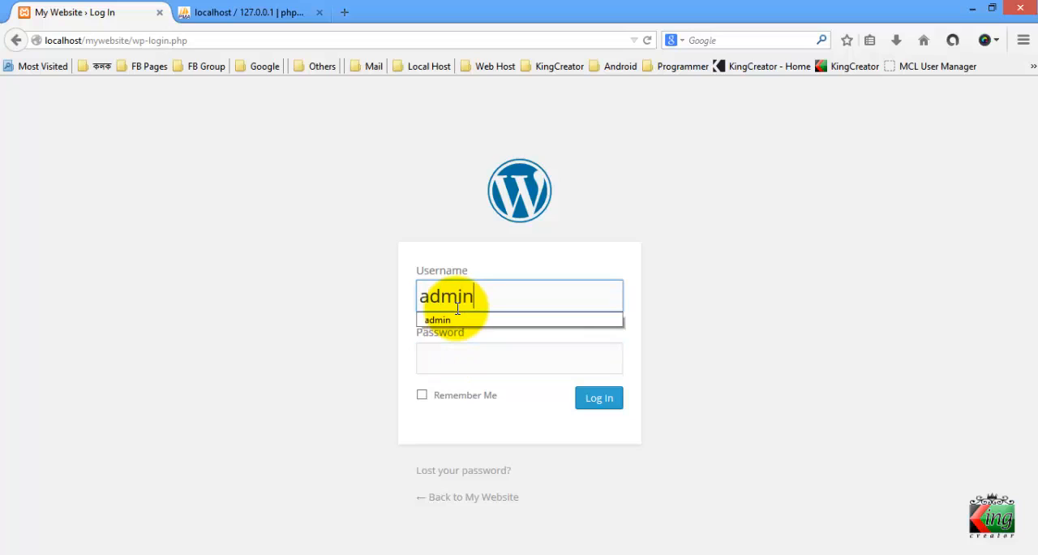
pyautogui.click(484, 360)
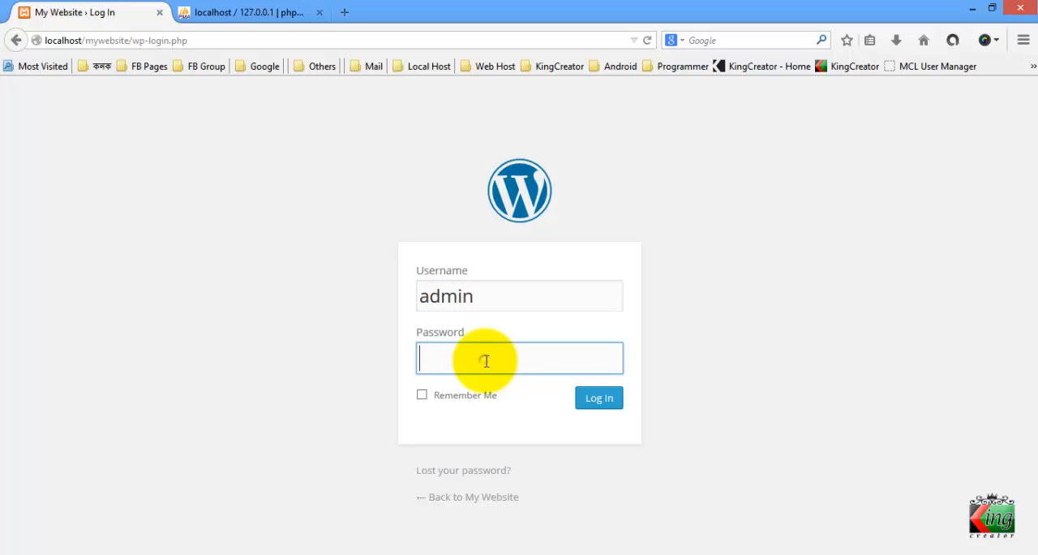
pyautogui.write('admin123')
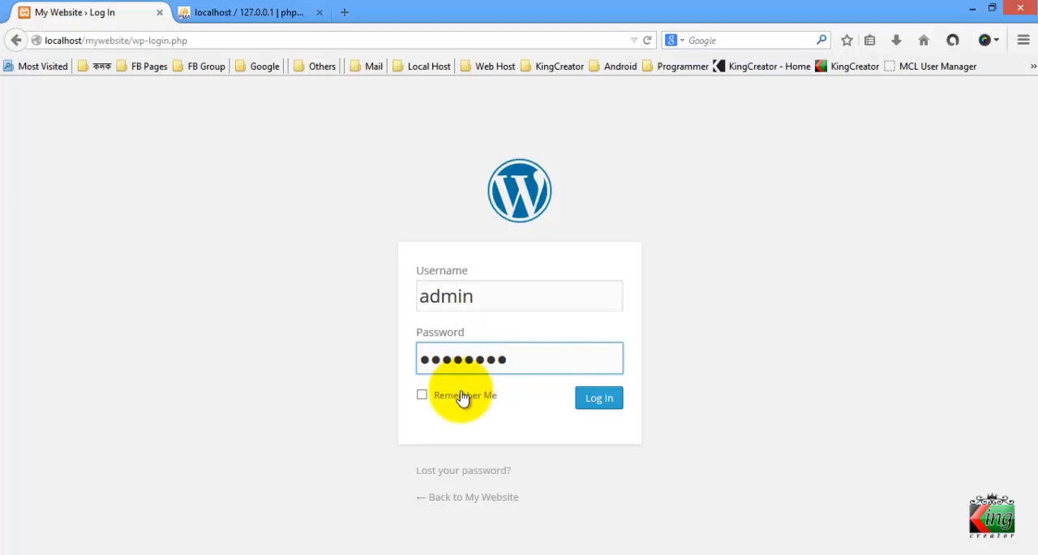
pyautogui.click(488, 298)
pyautogui.click(515, 349)
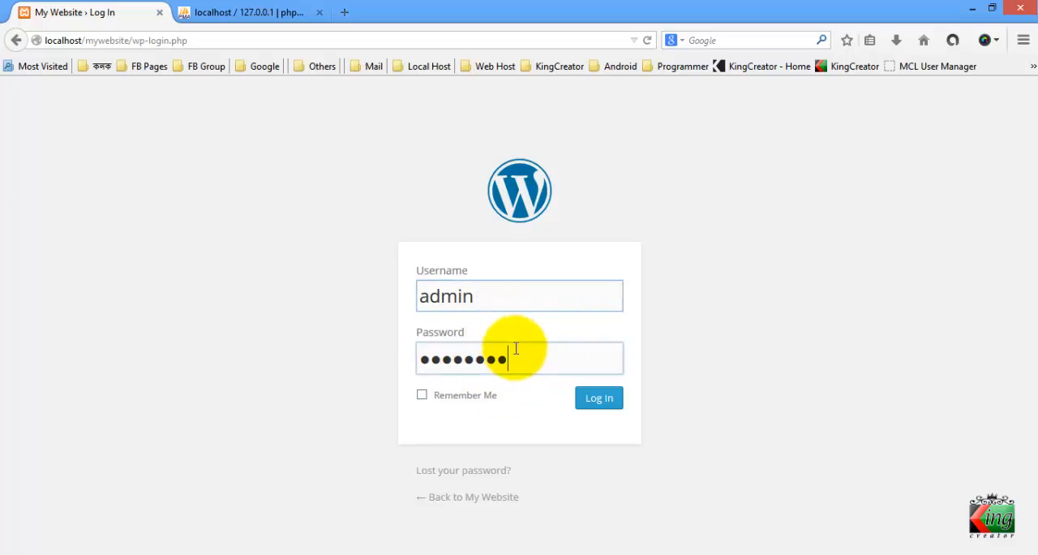
pyautogui.click(595, 405)
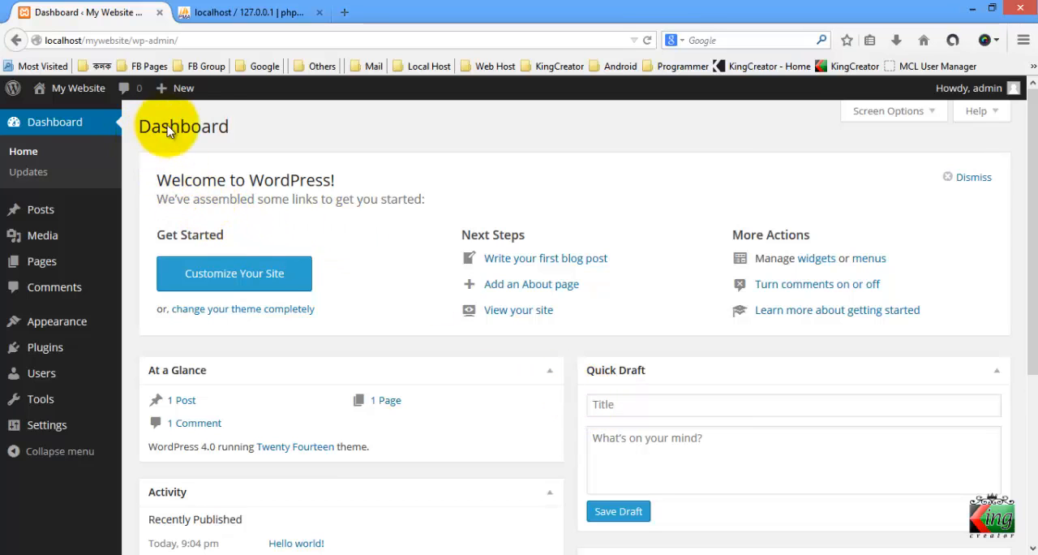
pyautogui.moveTo(248, 119); pyautogui.dragTo(127, 115)
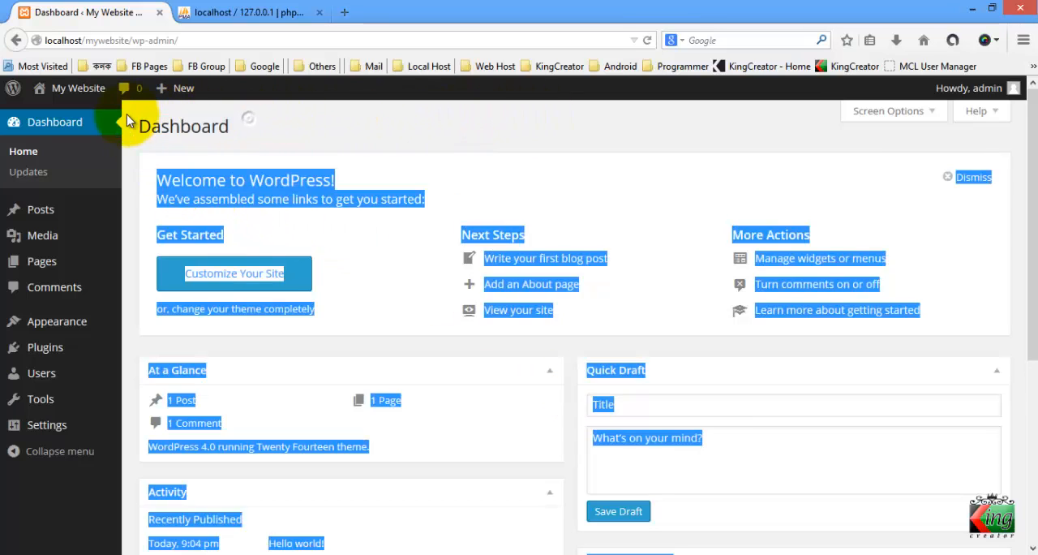
pyautogui.click(128, 115)
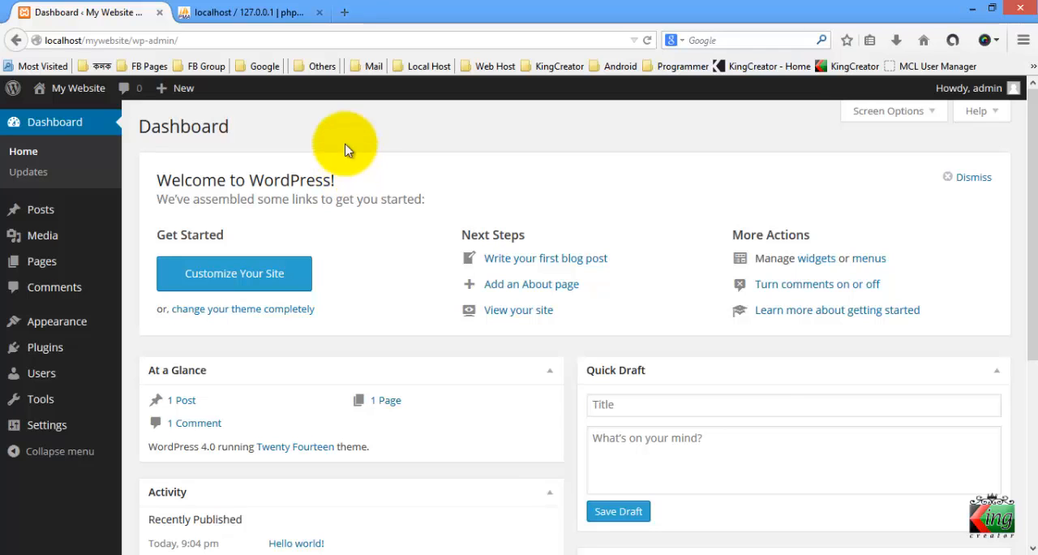
# Check the mywebsite folder in htdocs, and view the site's front page at localhost/mywebsite in a new browser tab
pyautogui.click(344, 12)
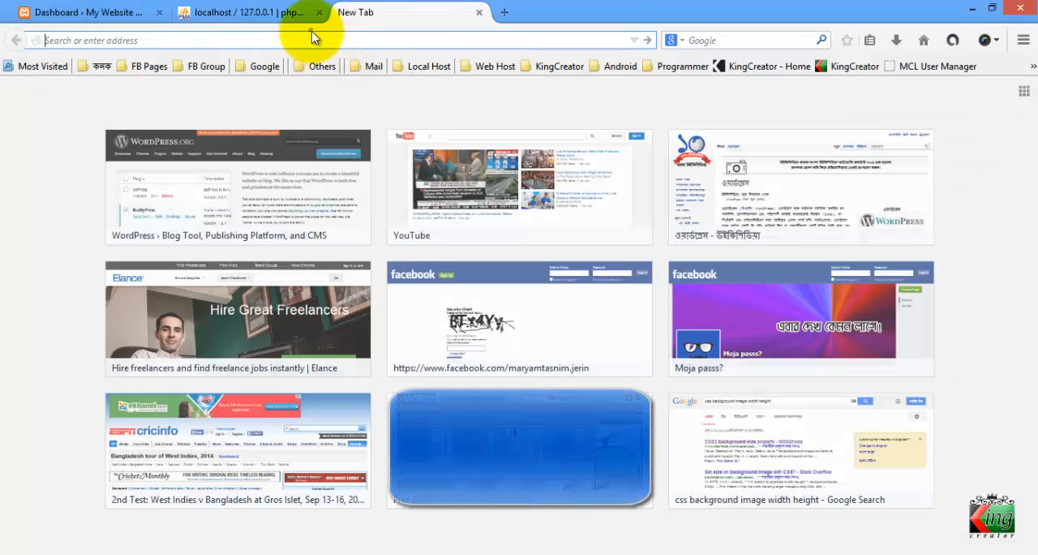
pyautogui.write('localhost/')
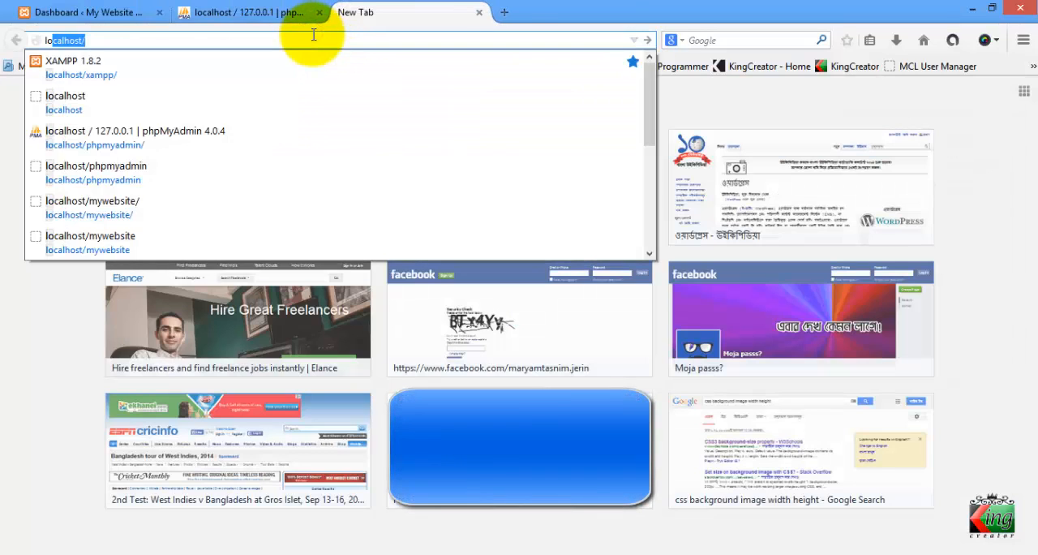
pyautogui.press('Return')
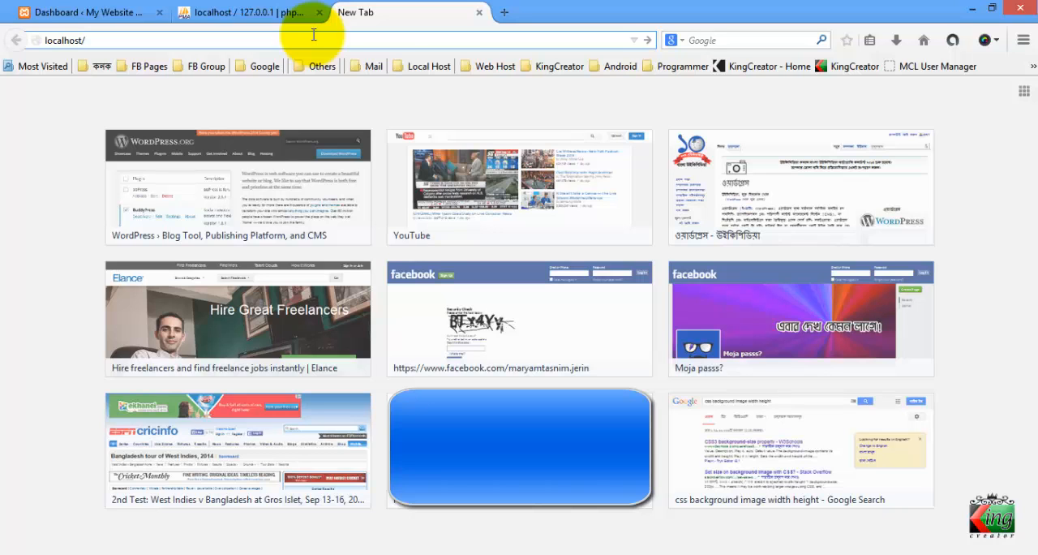
pyautogui.click(336, 544)
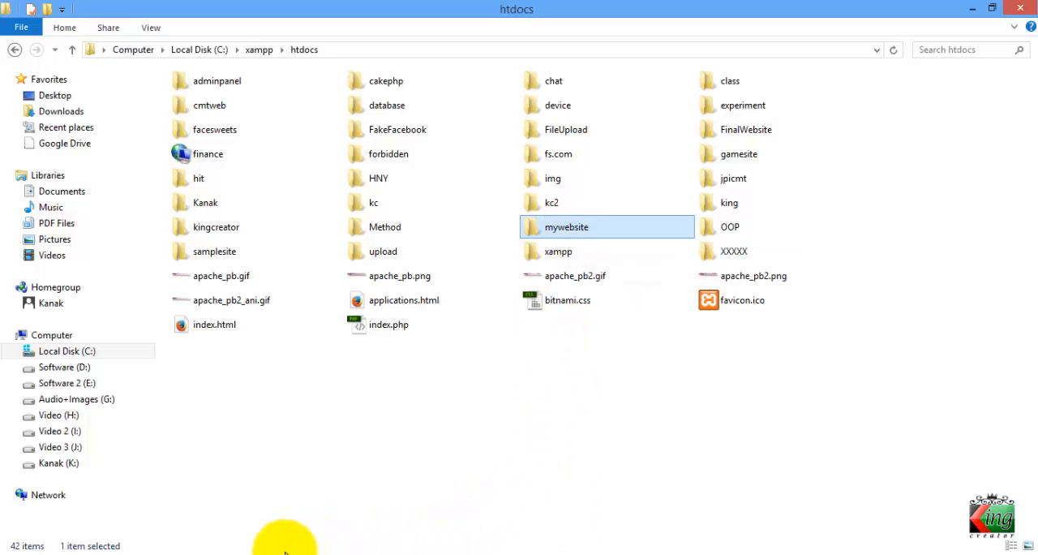
pyautogui.click(260, 553)
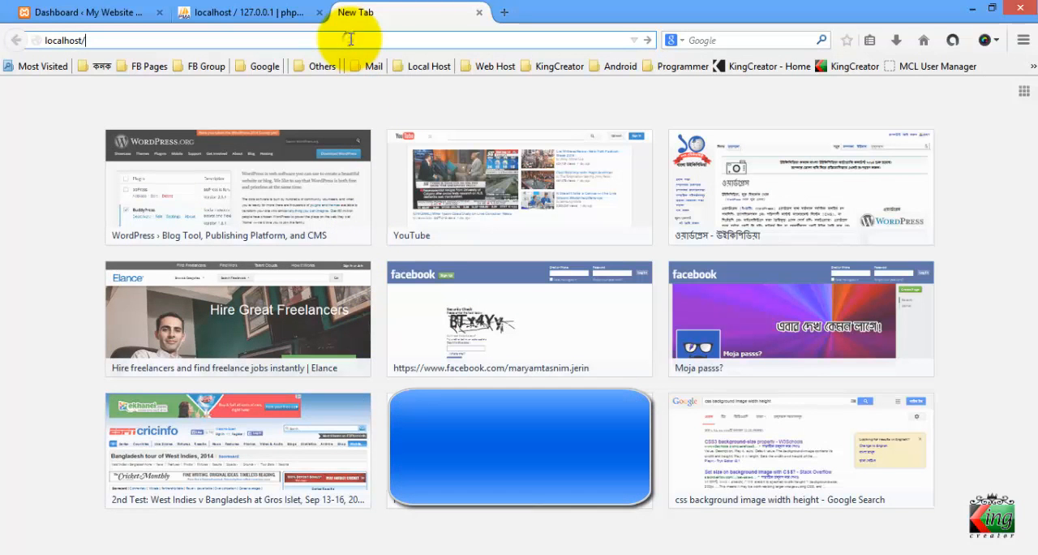
pyautogui.write('my')
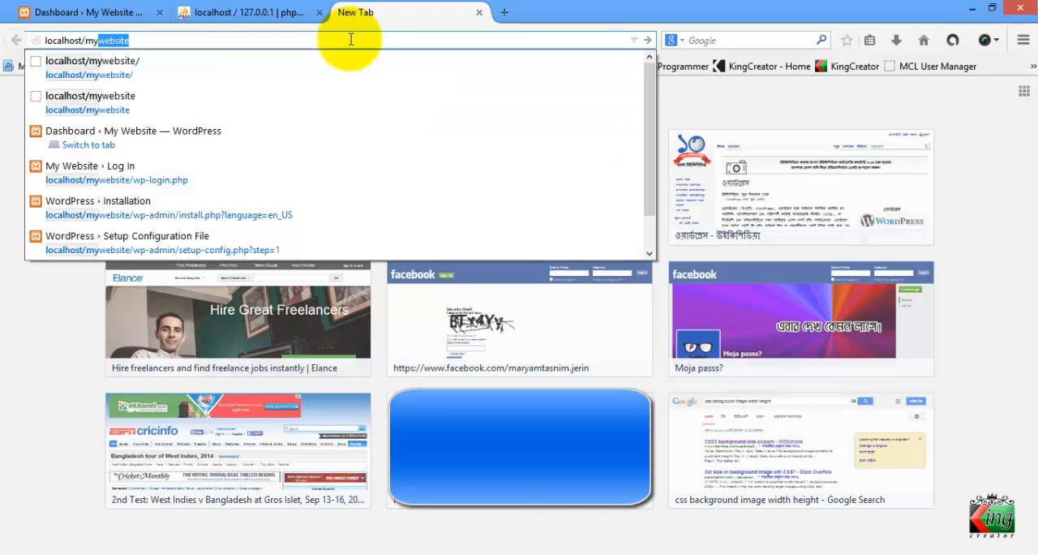
pyautogui.press('Right')
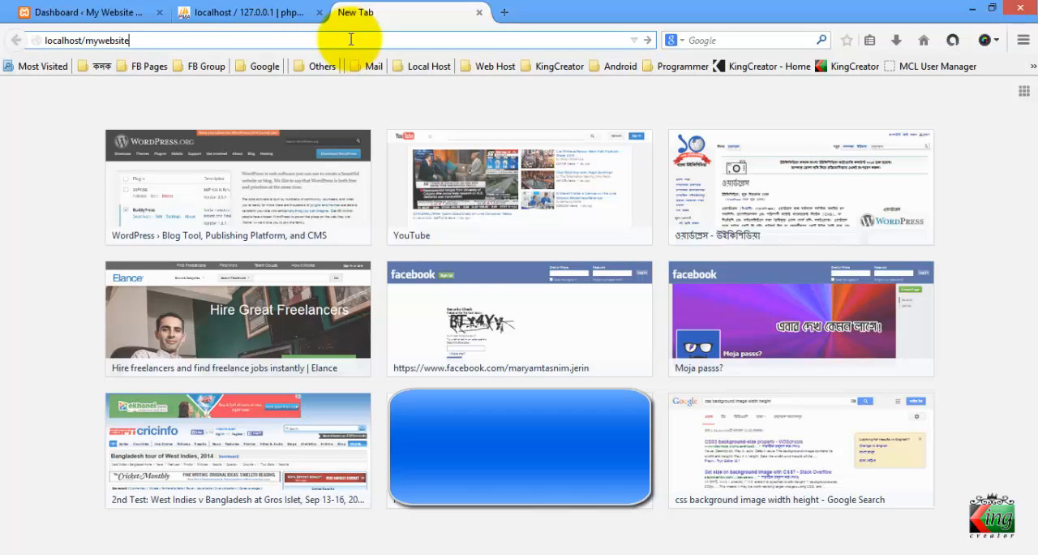
pyautogui.press('Return')
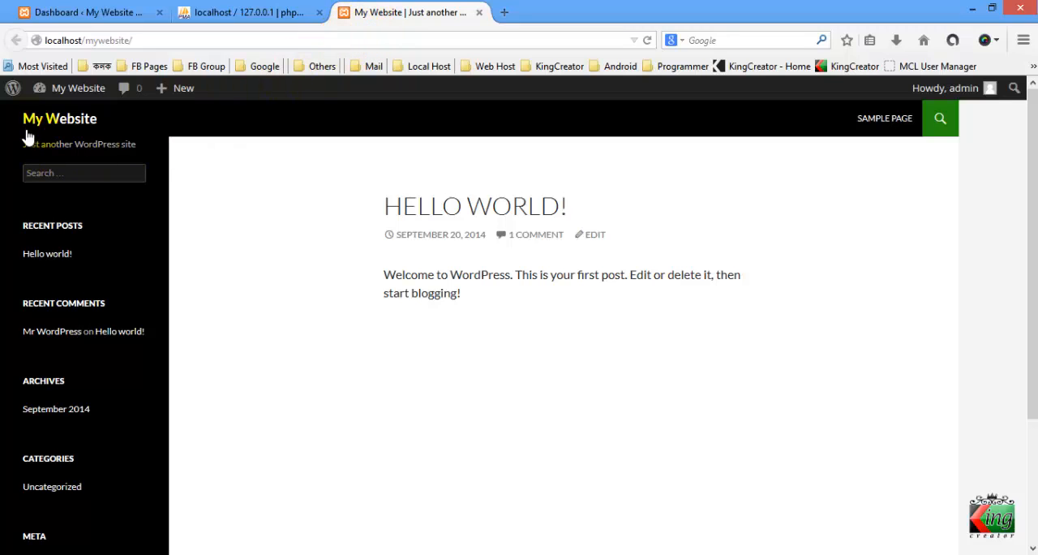
pyautogui.click(183, 152)
pyautogui.scroll(-3, 232, 151)
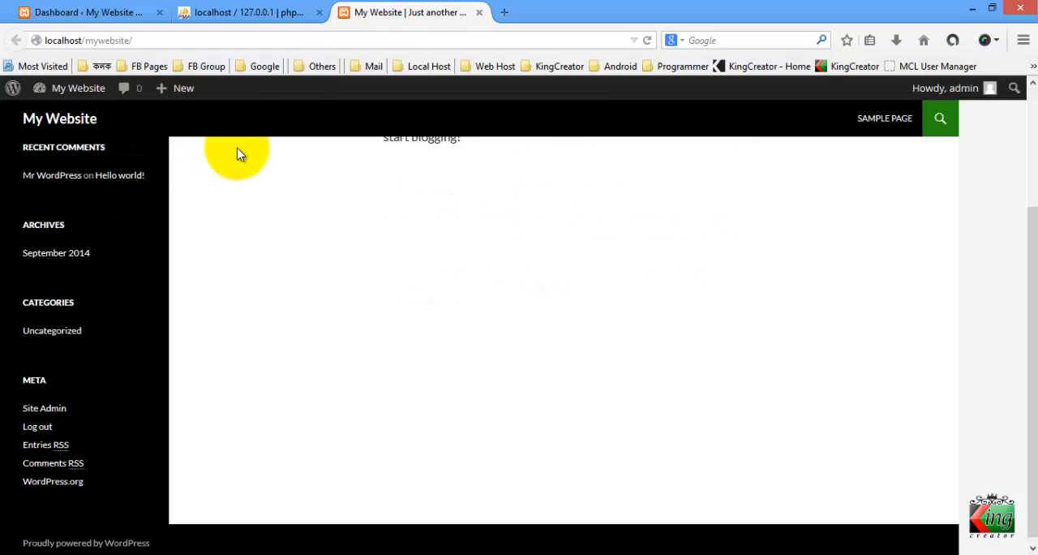
pyautogui.scroll(3, 238, 154)
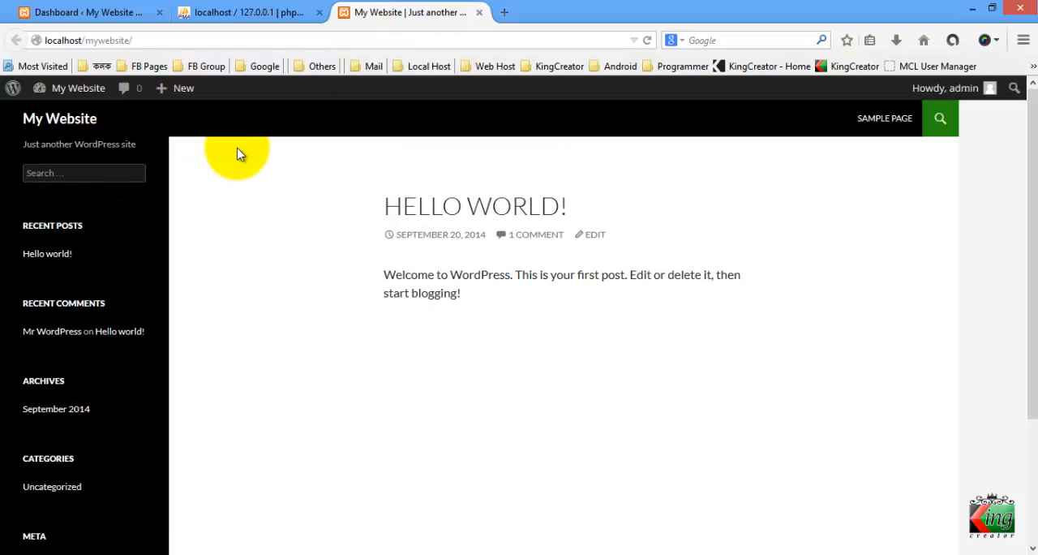
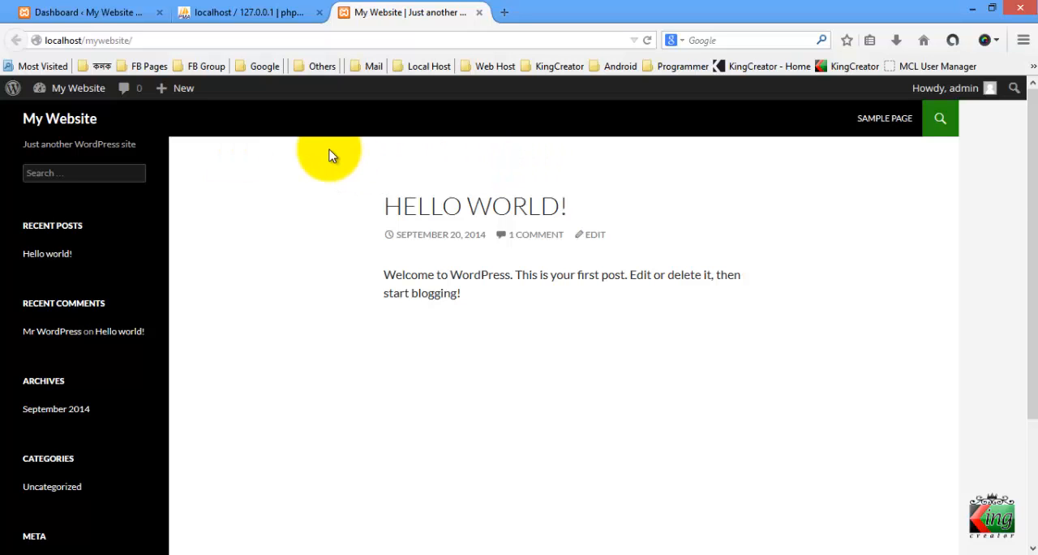
# Look over the site's front page and log the admin account out of WordPress
pyautogui.scroll(-3, 331, 155)
pyautogui.scroll(1, 330, 156)
pyautogui.scroll(2, 331, 155)
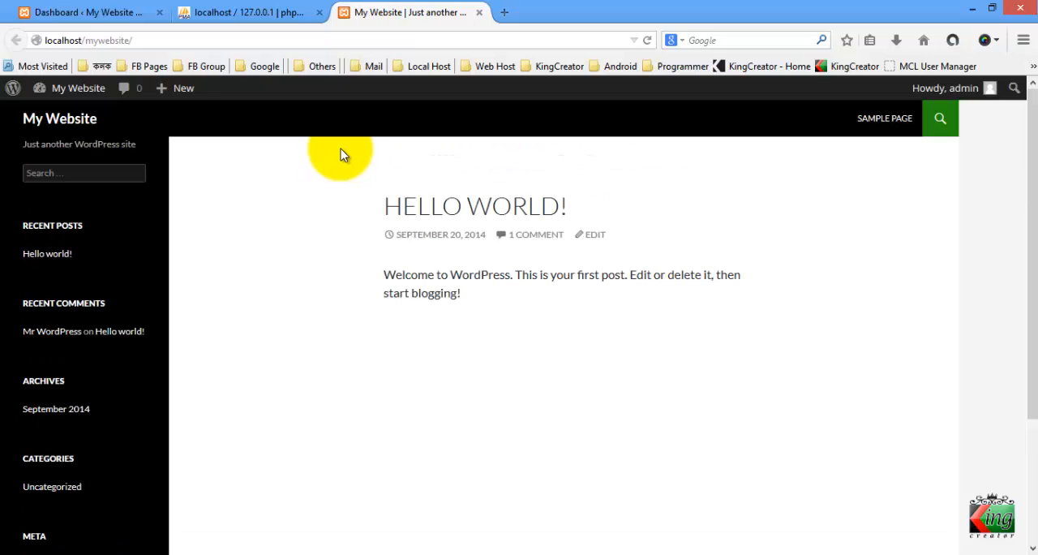
pyautogui.moveTo(68, 88)
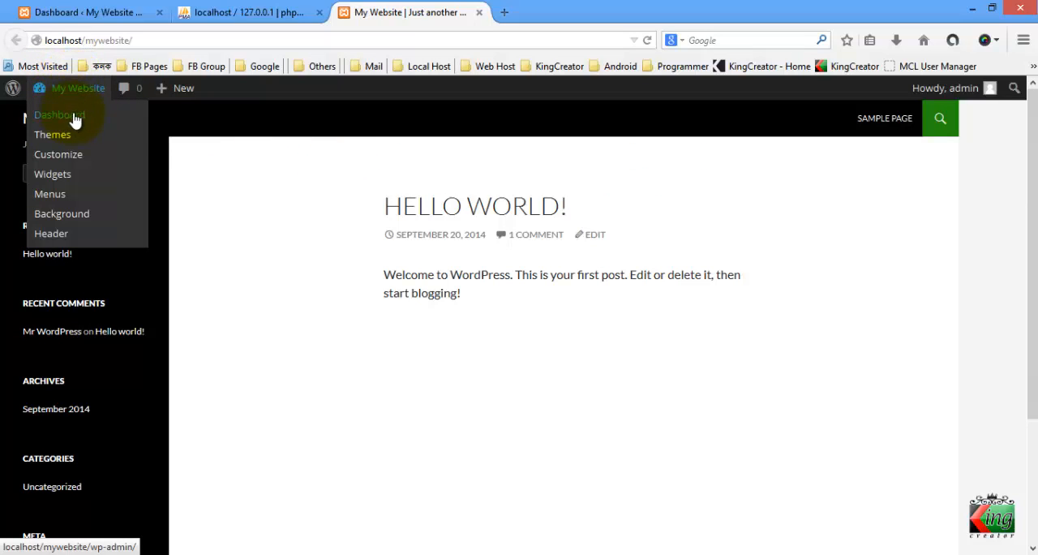
pyautogui.moveTo(953, 107)
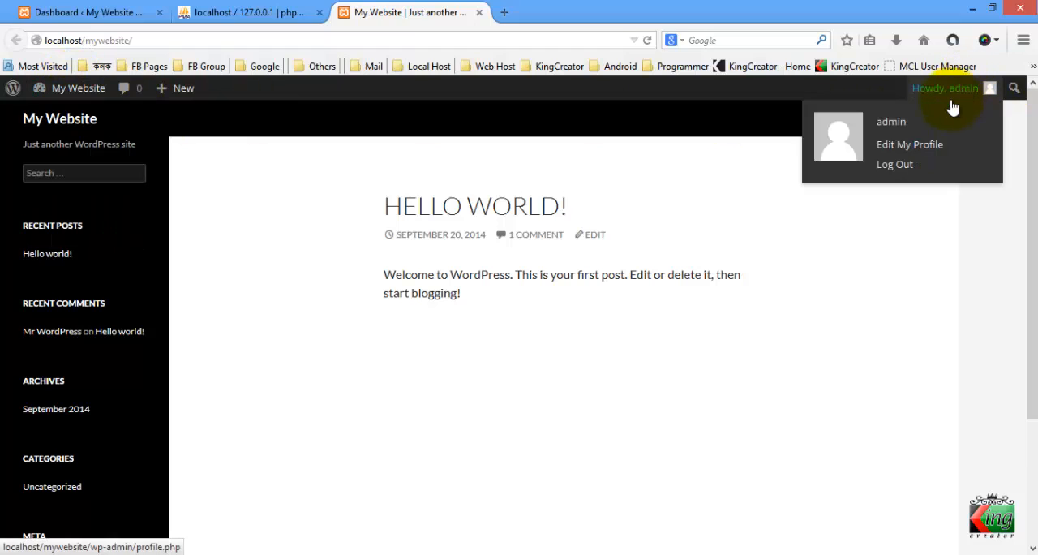
pyautogui.click(885, 164)
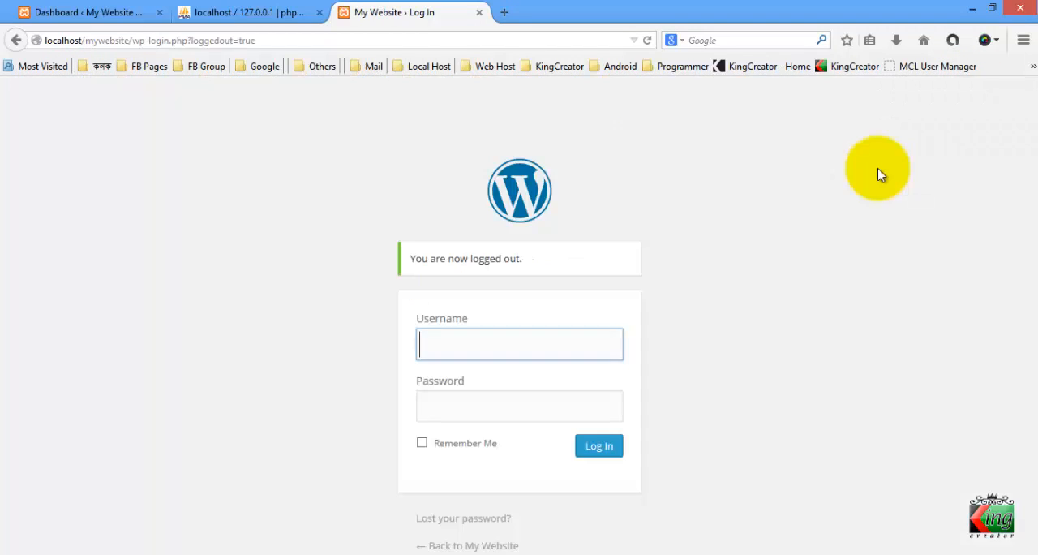
# Load the site's front page at localhost/mywebsite as a logged-out visitor
pyautogui.click(445, 40)
pyautogui.press('BackSpace')
pyautogui.write('localhost/')
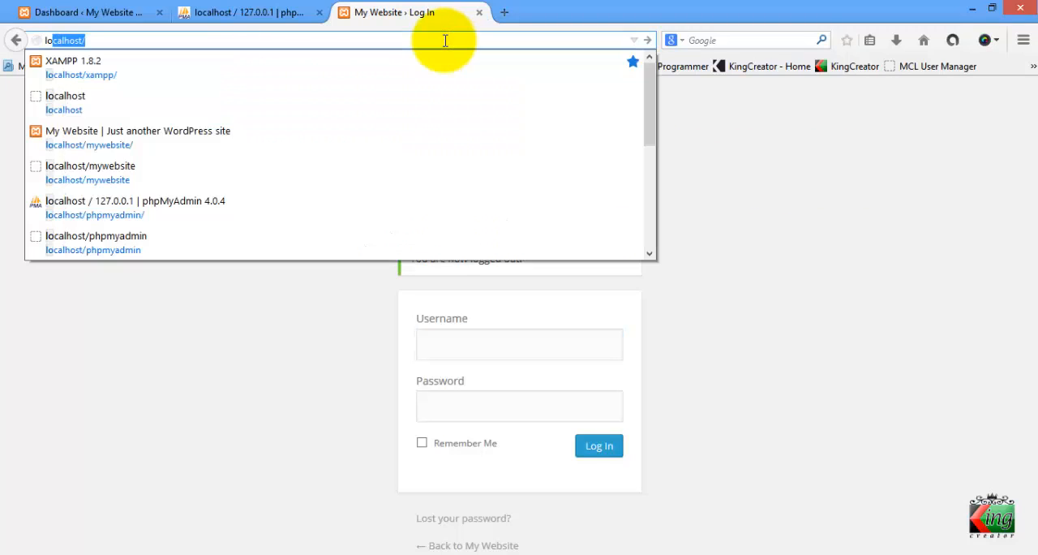
pyautogui.press('Right')
pyautogui.write('my')
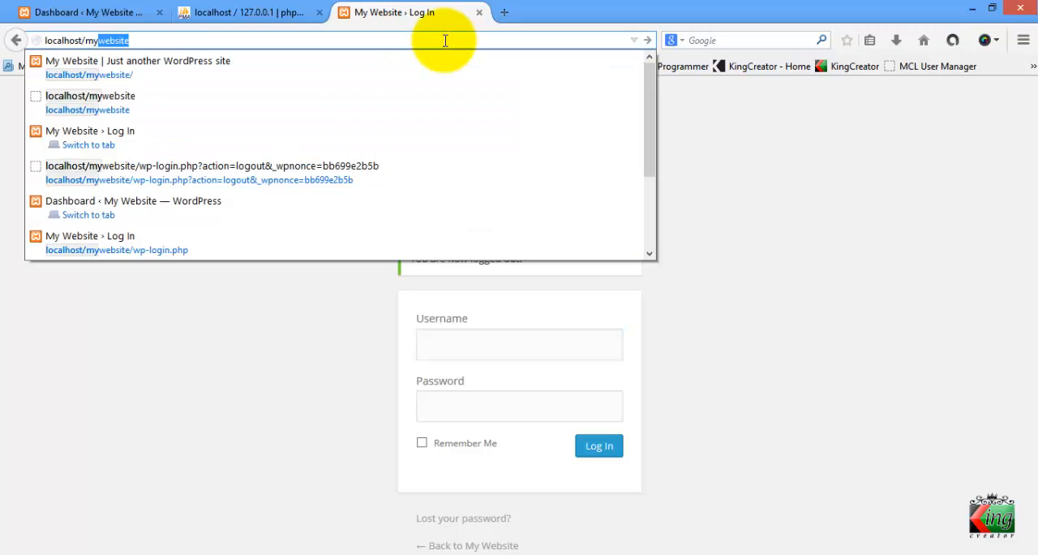
pyautogui.press('Right')
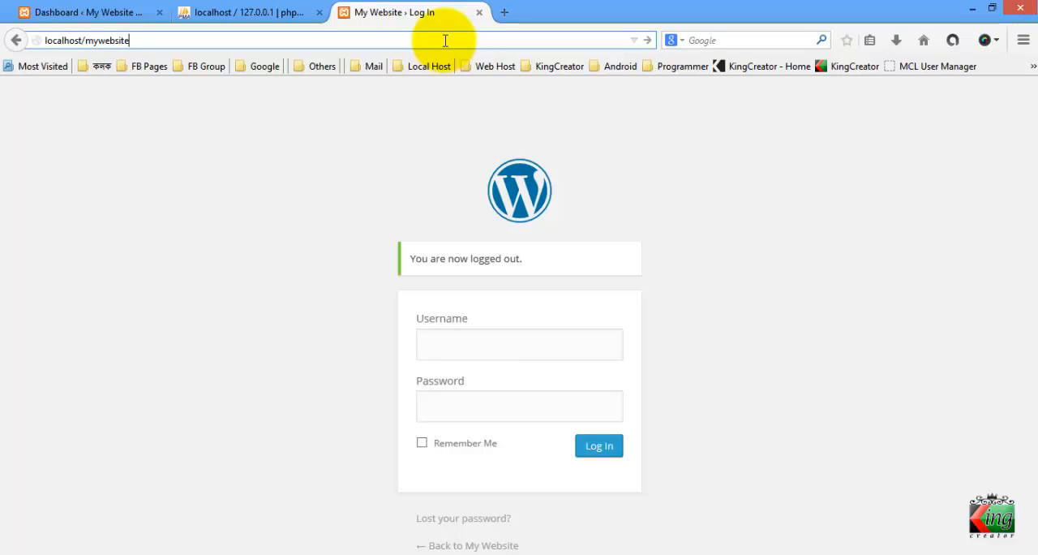
pyautogui.press('Return')
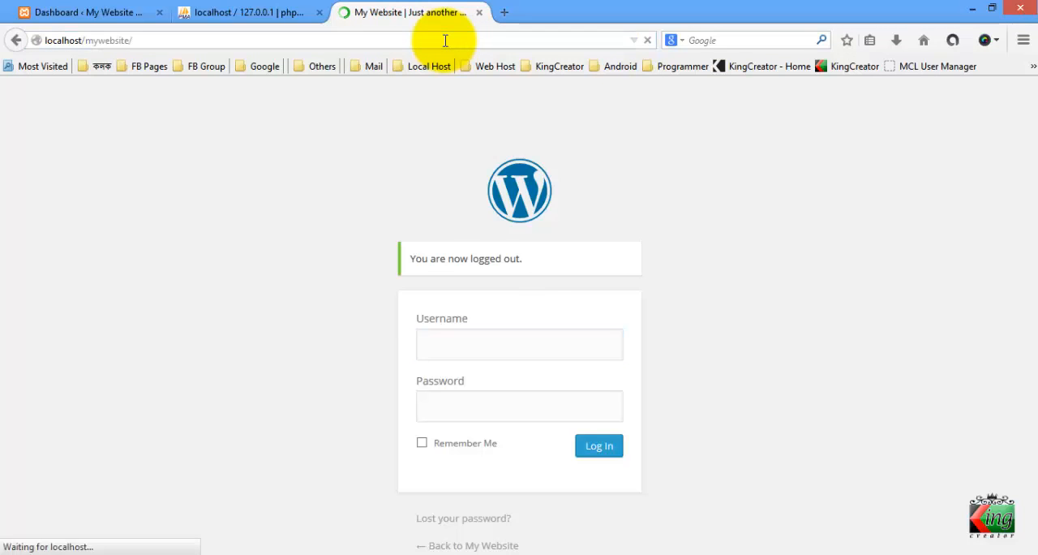
# Examine the public front page from header to footer, including the Hello World post and the sidebar sections
pyautogui.scroll(-3, 577, 239)
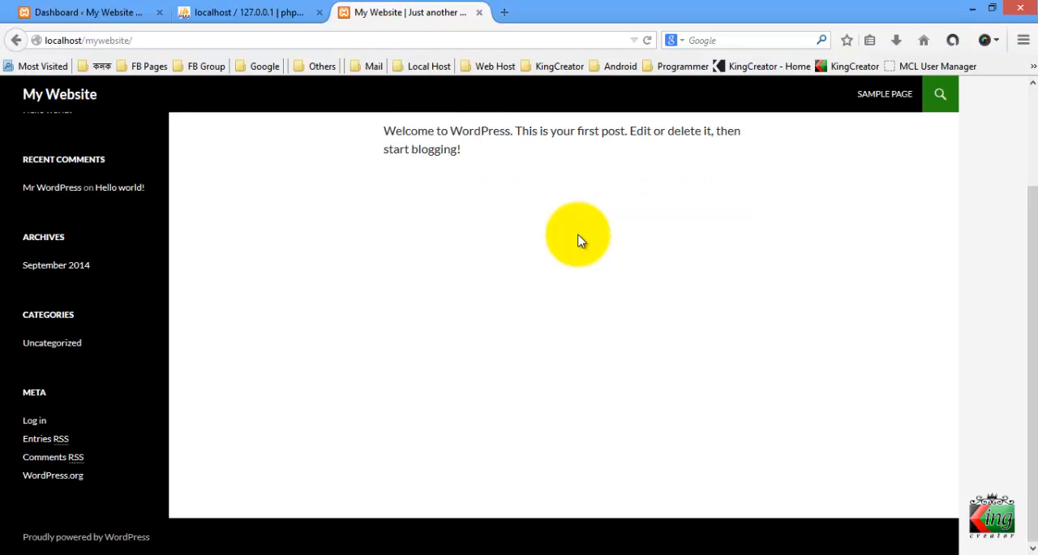
pyautogui.scroll(3, 572, 235)
pyautogui.scroll(-2, 529, 244)
pyautogui.scroll(1, 531, 238)
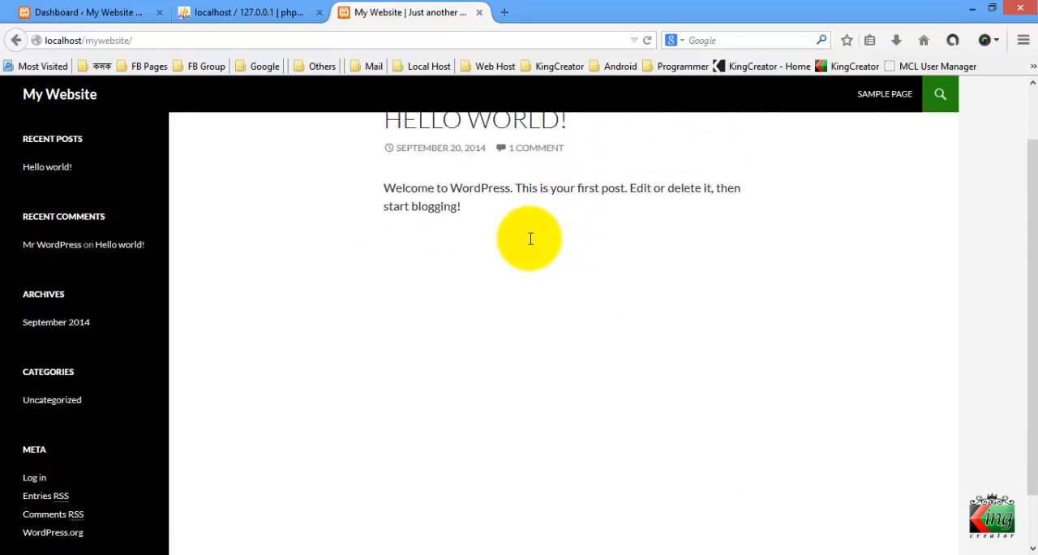
pyautogui.scroll(1, 530, 238)
pyautogui.moveTo(578, 206); pyautogui.dragTo(301, 201)
pyautogui.click(300, 201)
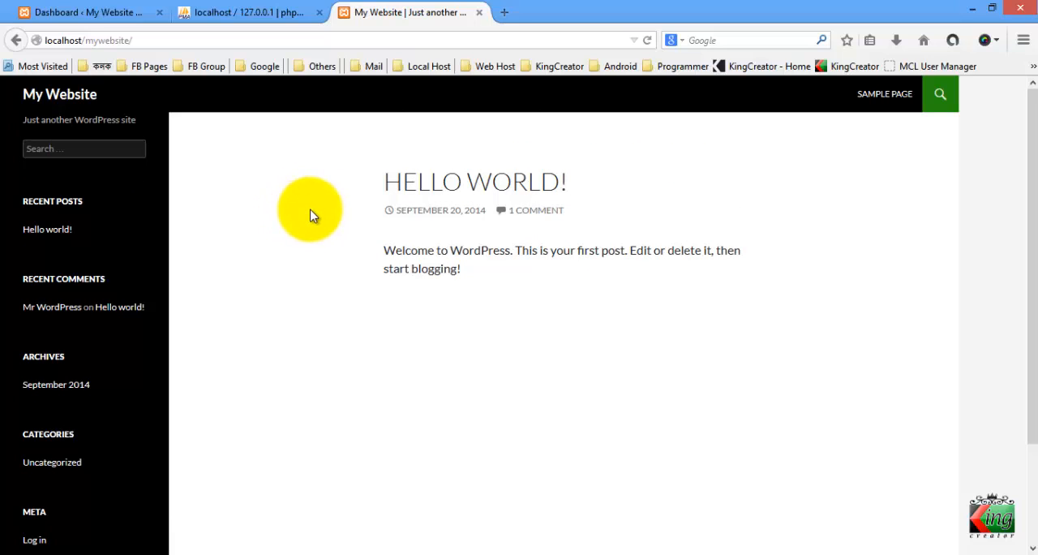
pyautogui.scroll(-3, 311, 215)
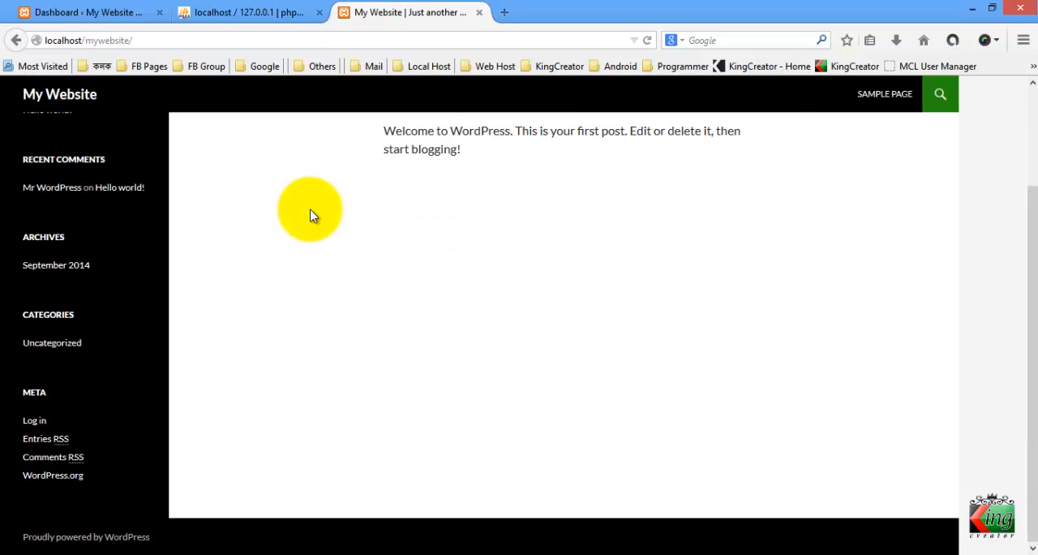
pyautogui.scroll(3, 310, 215)
# Open the login page from the front page's Meta links and check its wp-login.php address
pyautogui.scroll(-3, 310, 215)
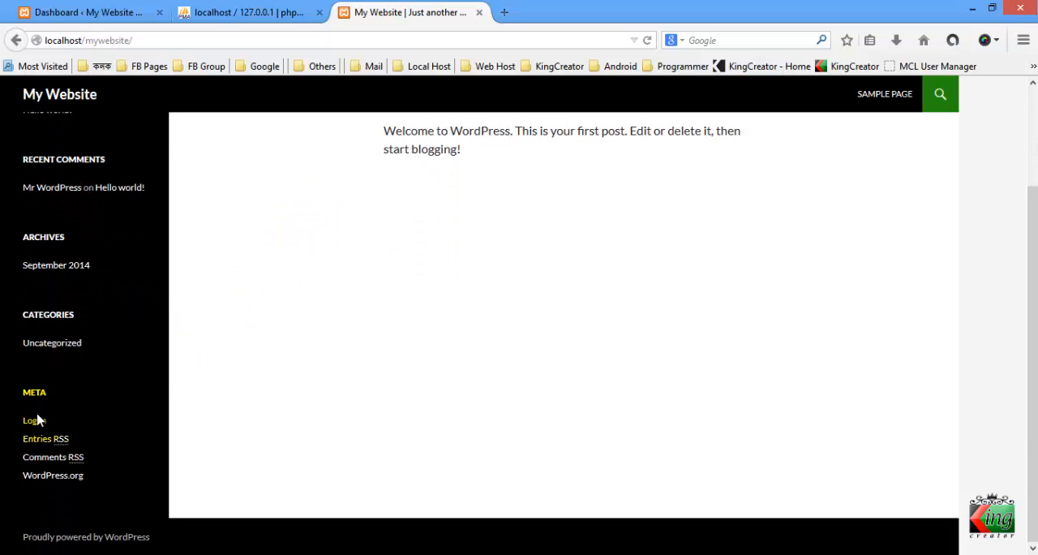
pyautogui.click(36, 423)
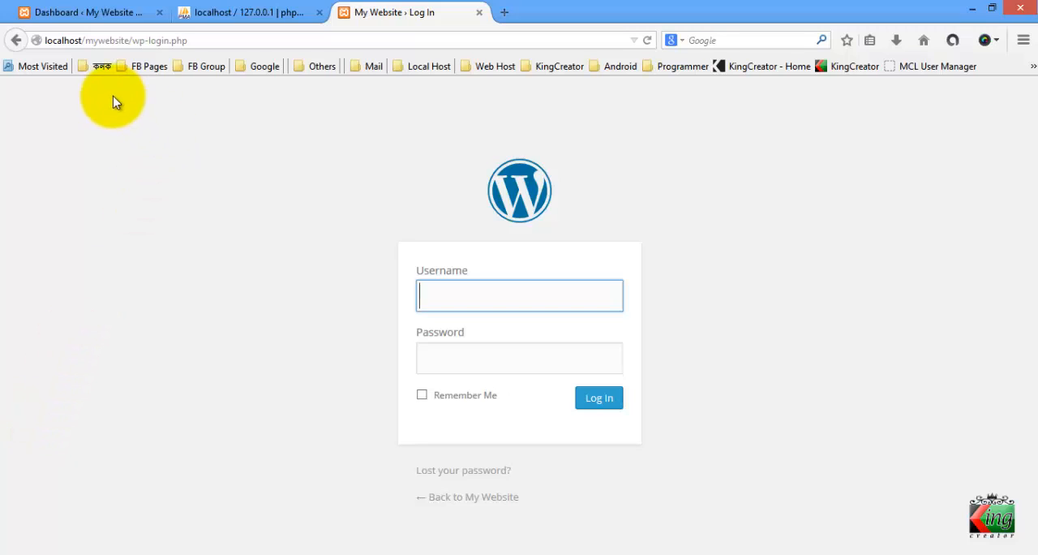
pyautogui.click(126, 41)
pyautogui.click(132, 40)
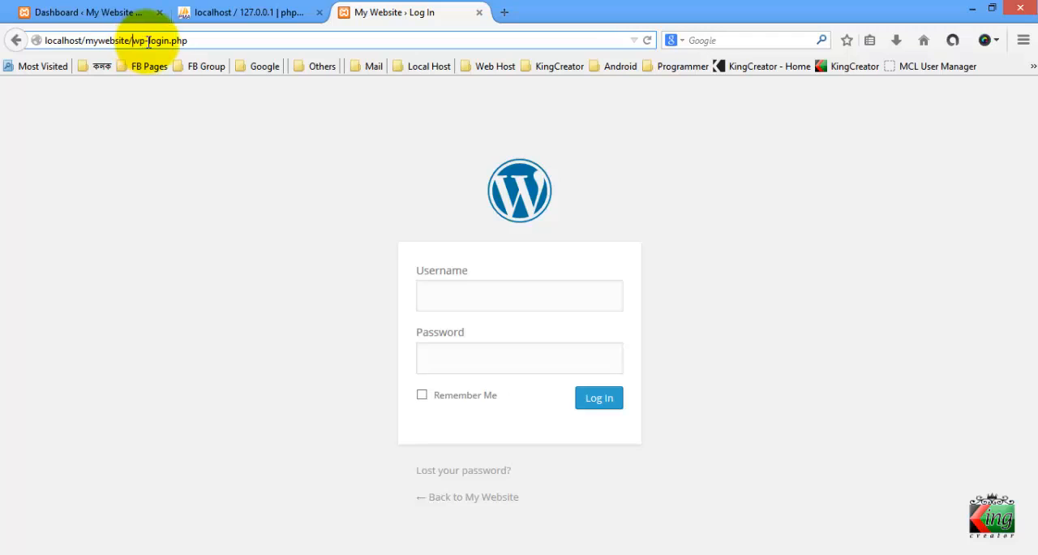
pyautogui.click(200, 41)
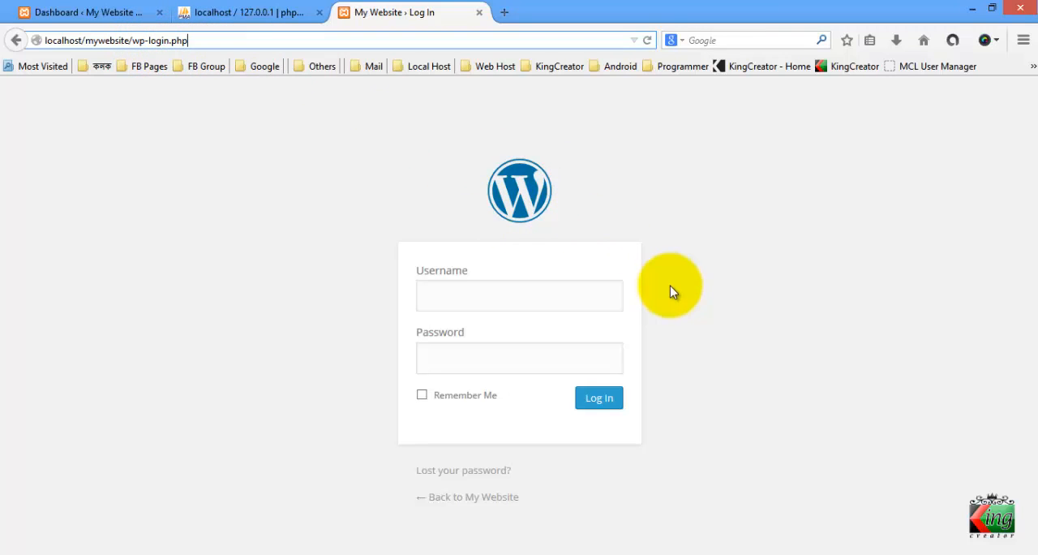
# Log in to WordPress with the username admin, replacing the autofilled password with the account password
pyautogui.click(574, 305)
pyautogui.click(569, 302)
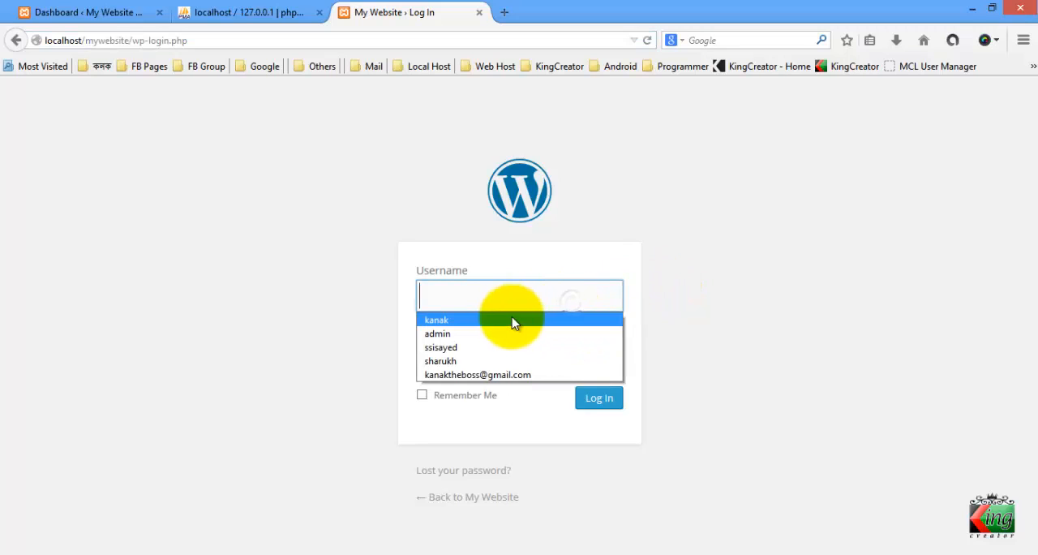
pyautogui.click(493, 336)
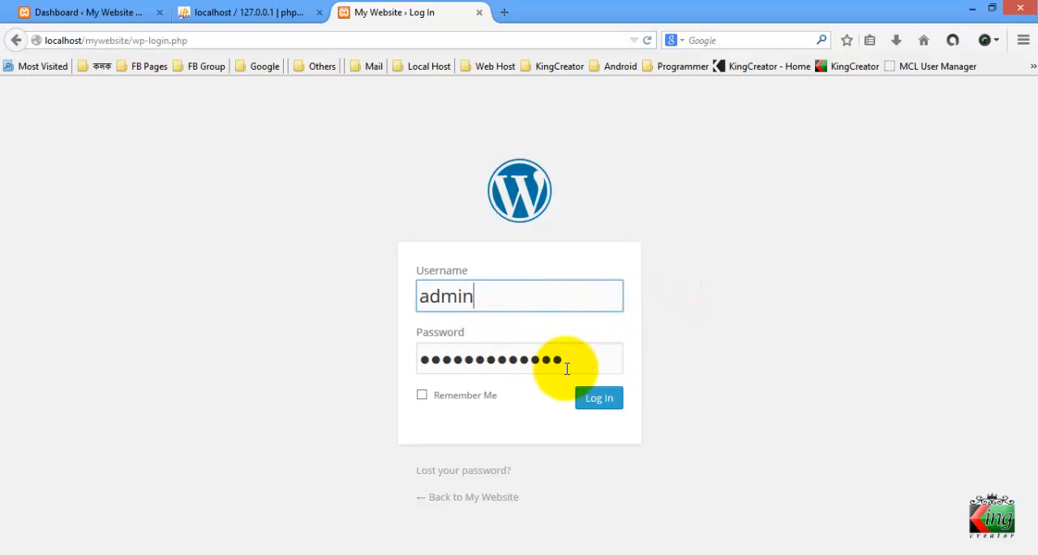
pyautogui.moveTo(565, 367); pyautogui.dragTo(304, 371)
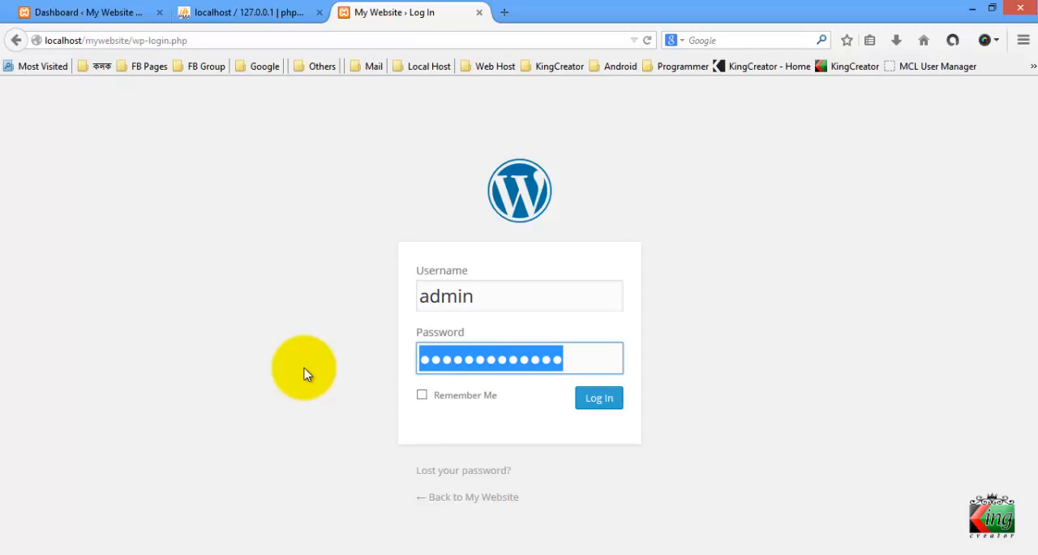
pyautogui.write('123456')
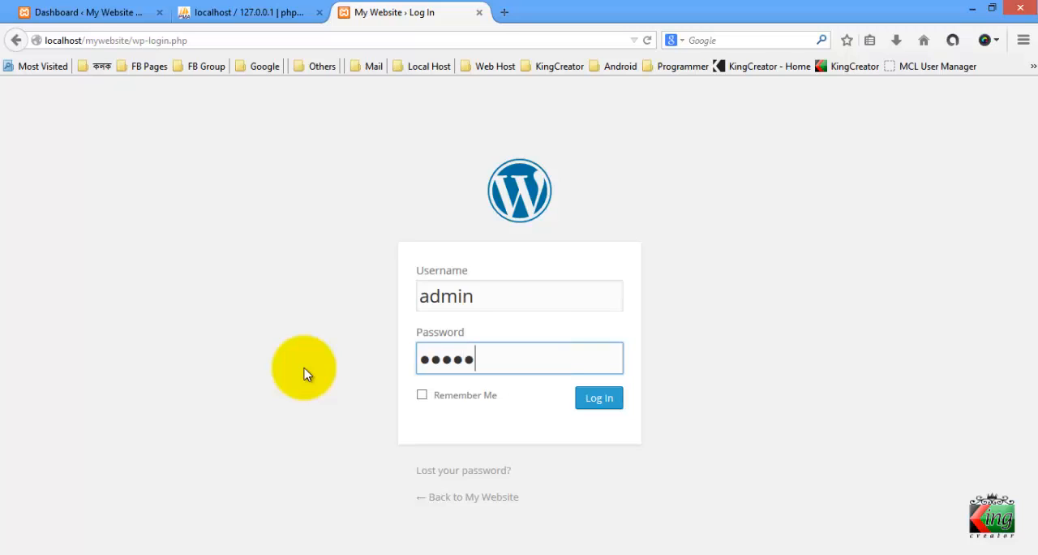
pyautogui.write('78')
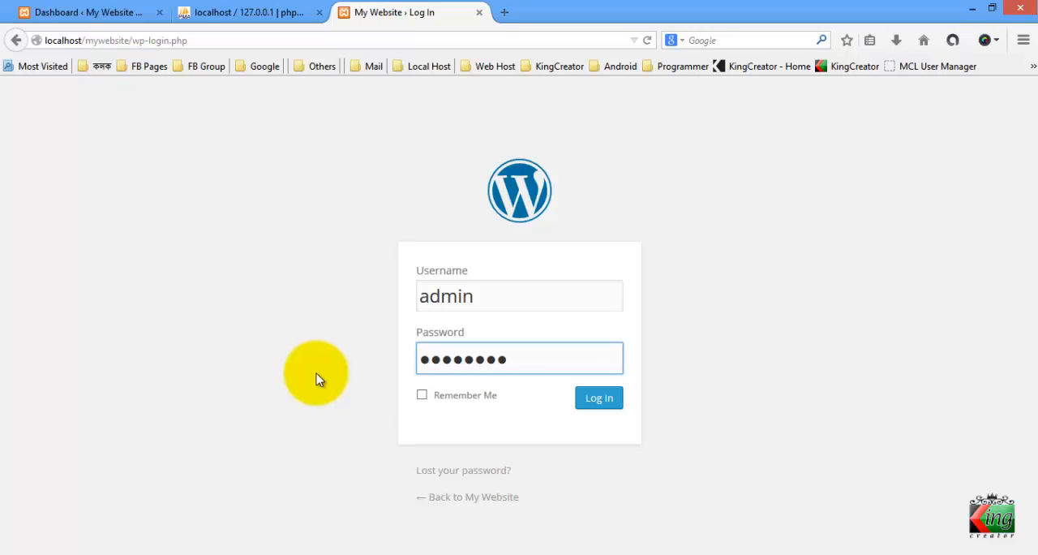
pyautogui.click(610, 399)
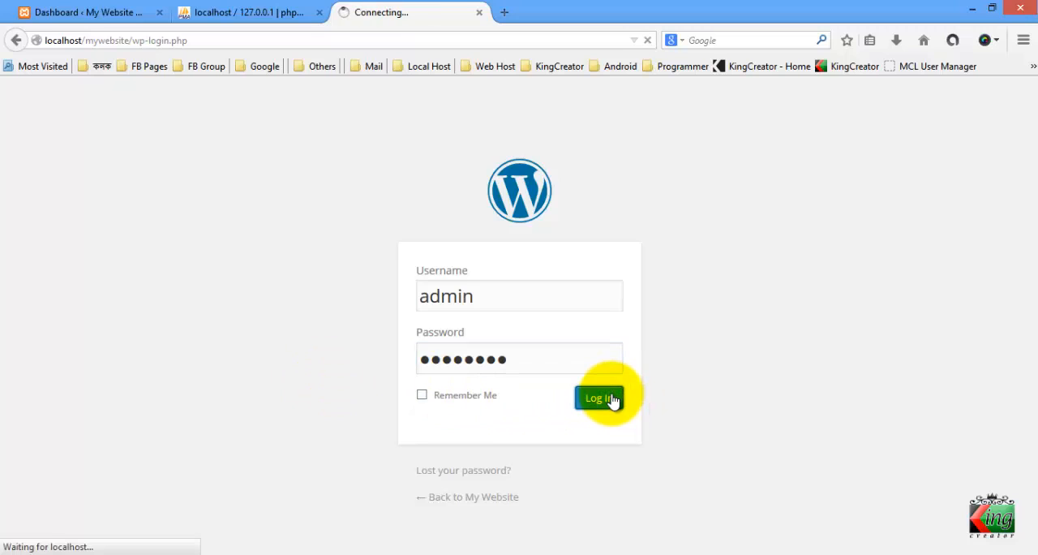